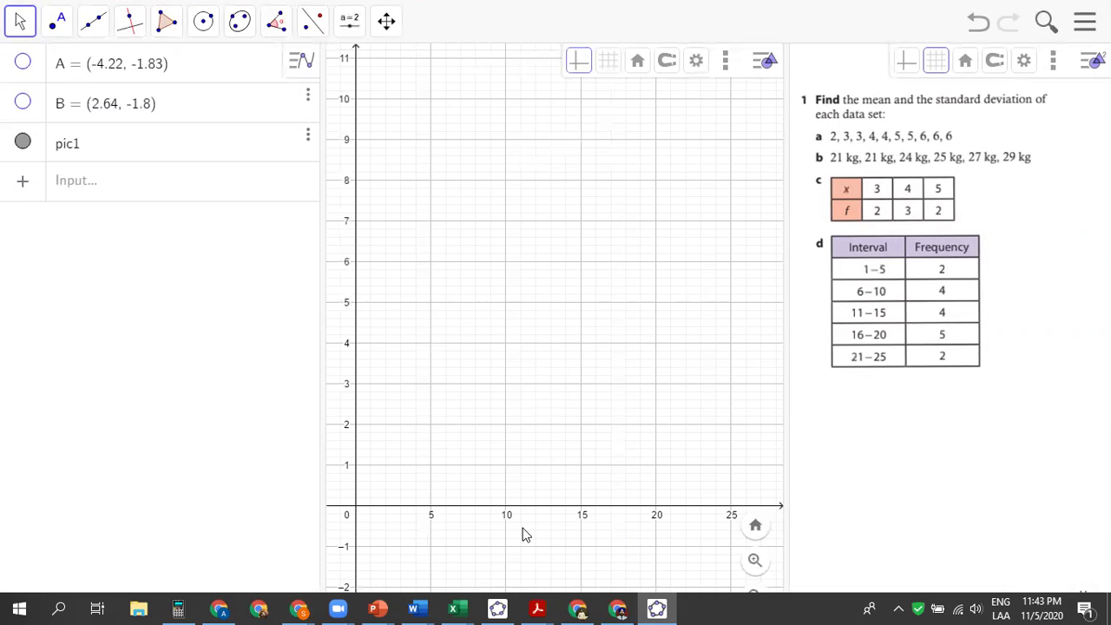
# - Define List1 with data set a: {2, 3, 3, 4, 4, 5, 5, 6, 6, 6}
pyautogui.click(100, 195)
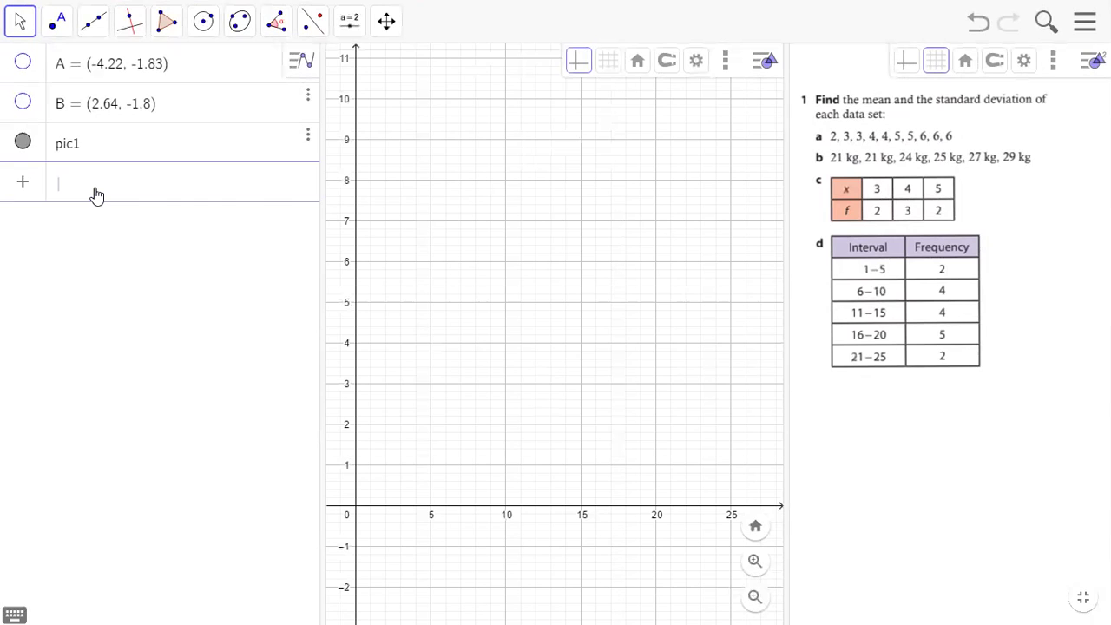
pyautogui.write('List1')
pyautogui.write('= { }')
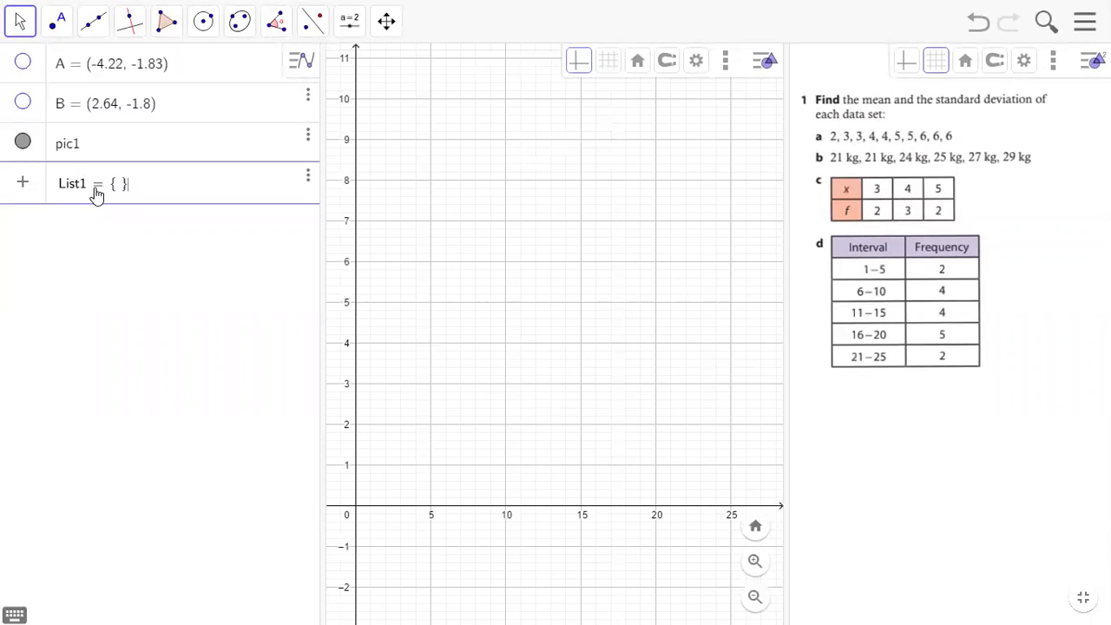
pyautogui.press('BackSpace')
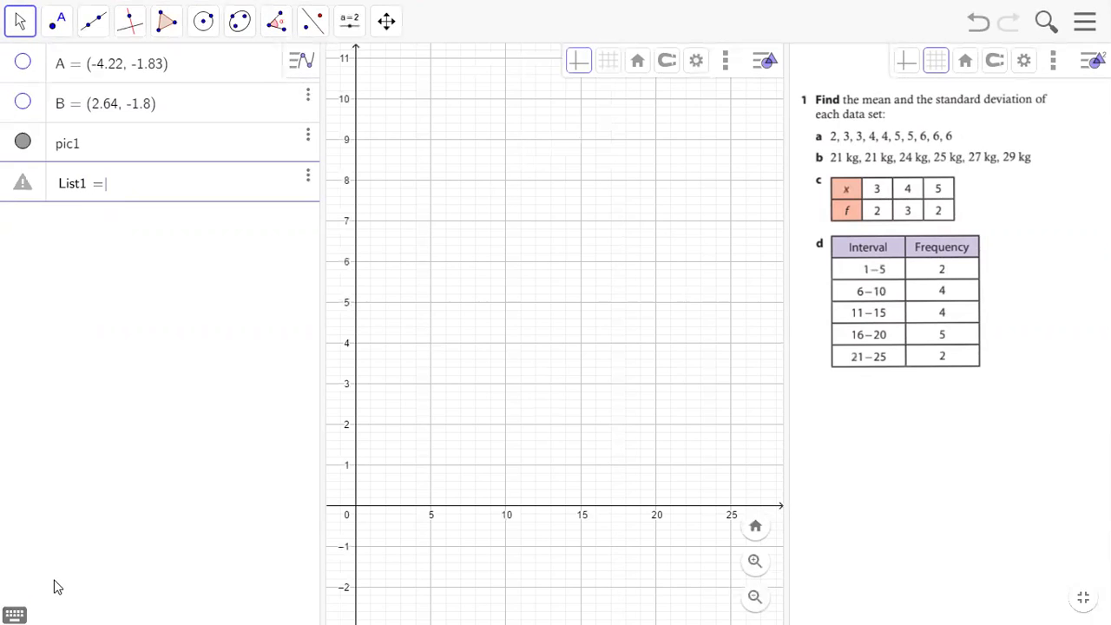
pyautogui.click(14, 610)
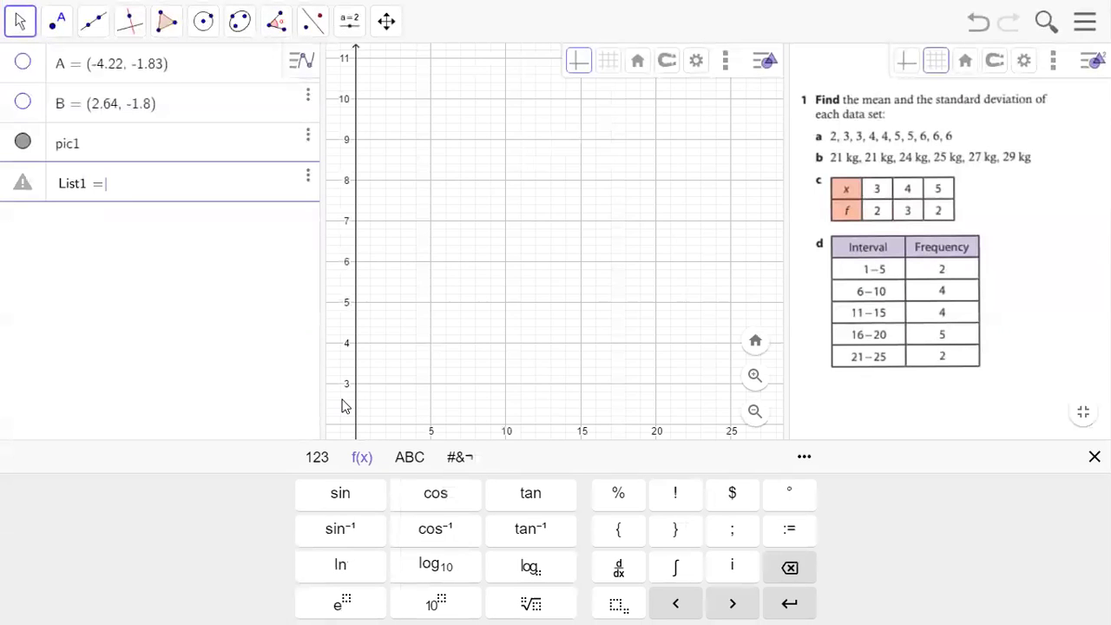
pyautogui.click(620, 531)
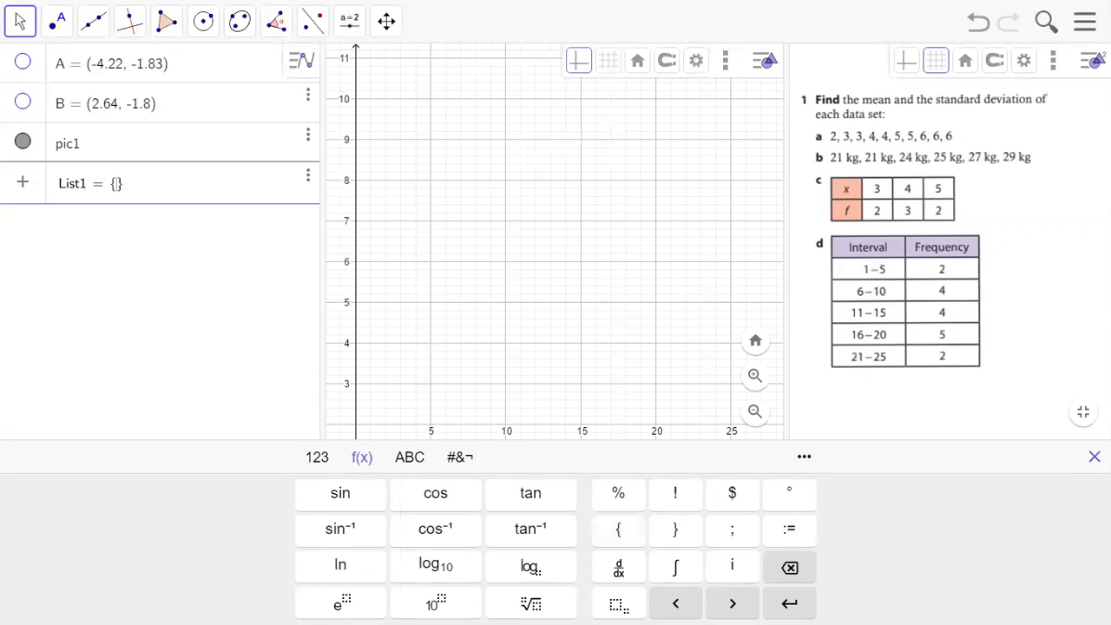
pyautogui.click(1094, 456)
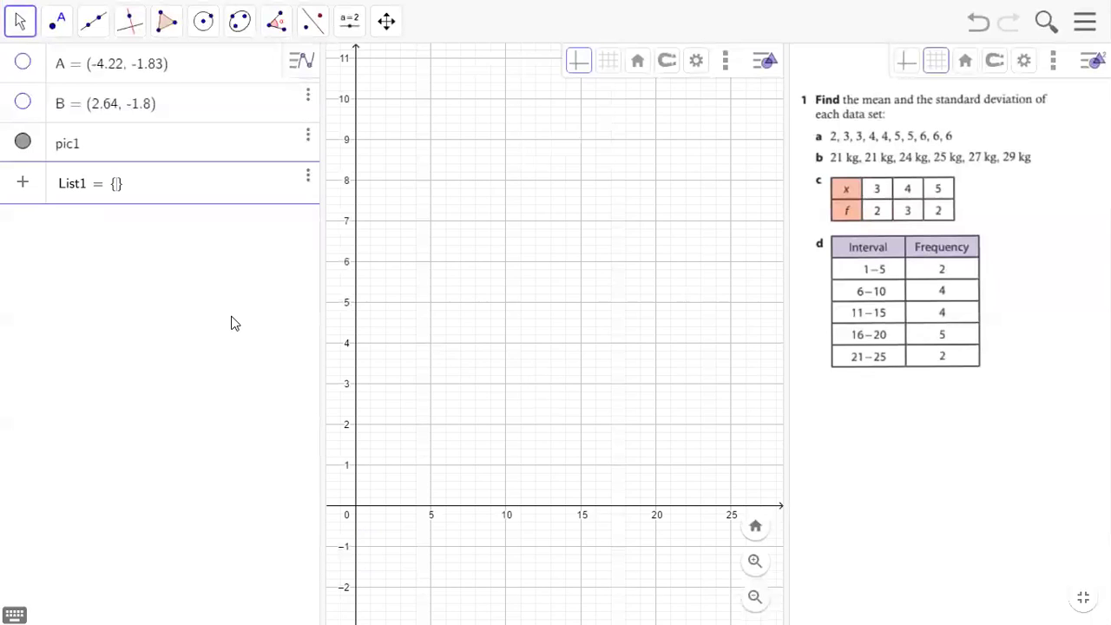
pyautogui.write('2, ')
pyautogui.write('3')
pyautogui.write(', 3, 4')
pyautogui.write(', 4, 55')
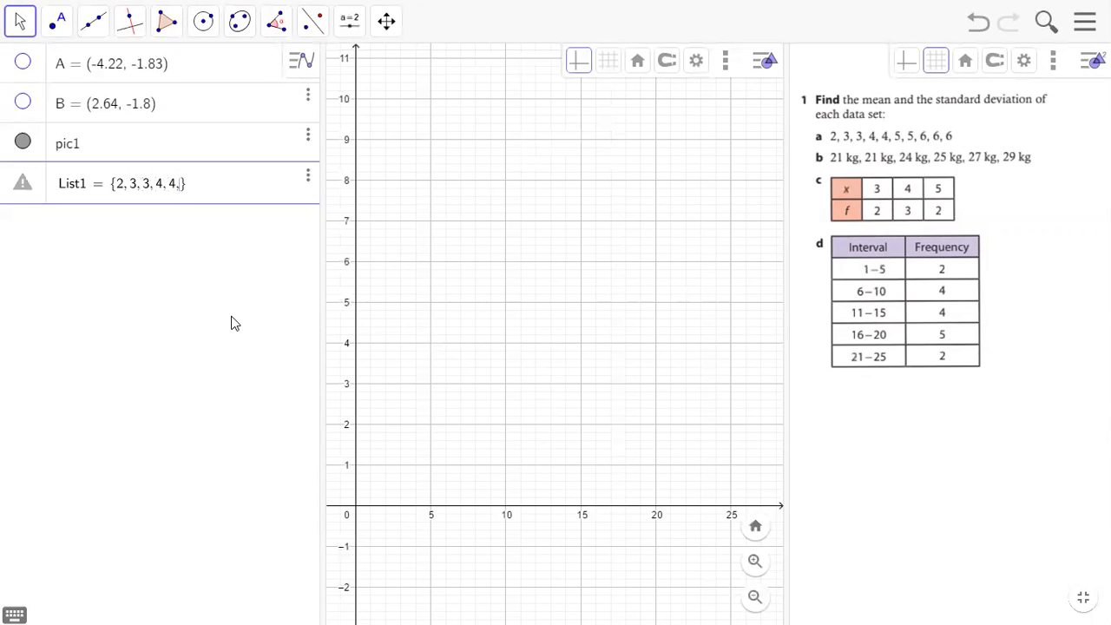
pyautogui.press('BackSpace')
pyautogui.write(', 5, 6, 6, 6')
pyautogui.press('Return')
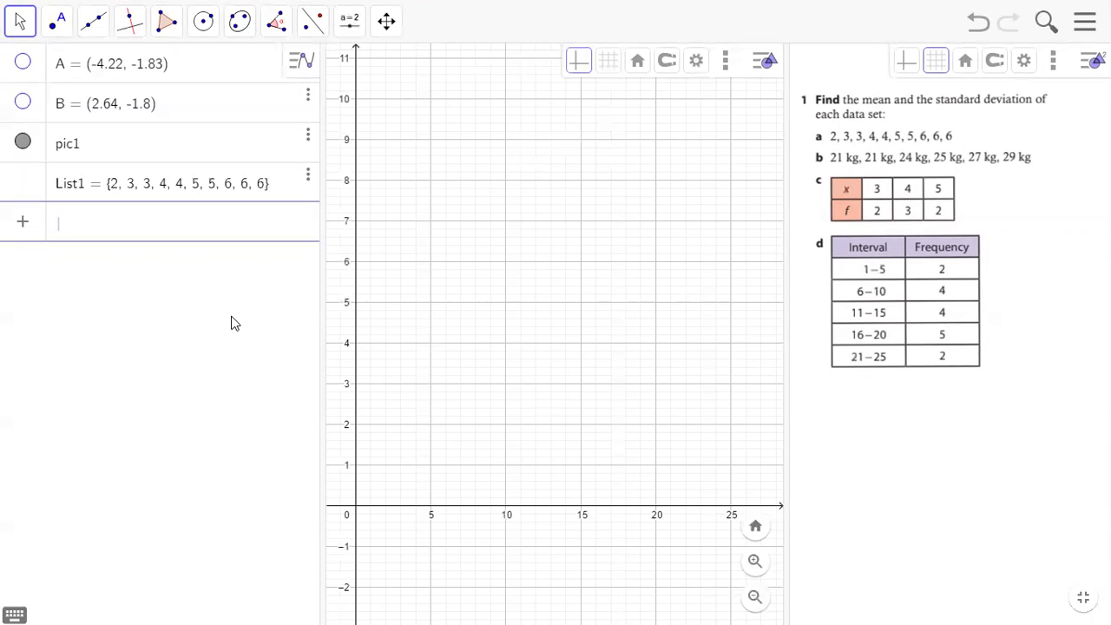
# - Calculate the mean of the raw data in List1 with mean(List1)
pyautogui.write('mean')
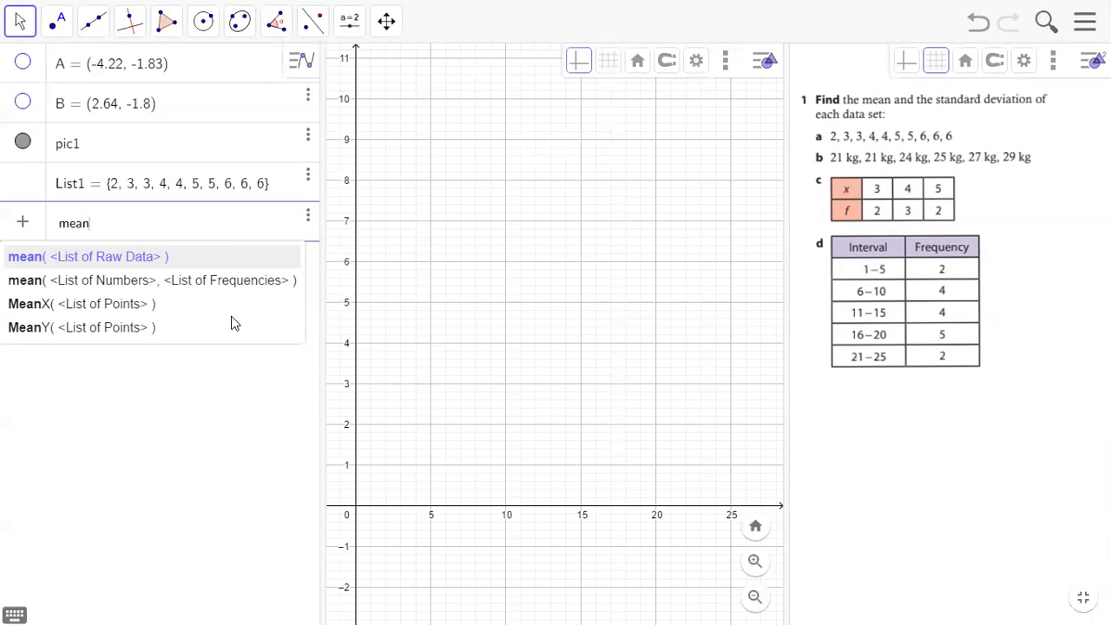
pyautogui.write('(')
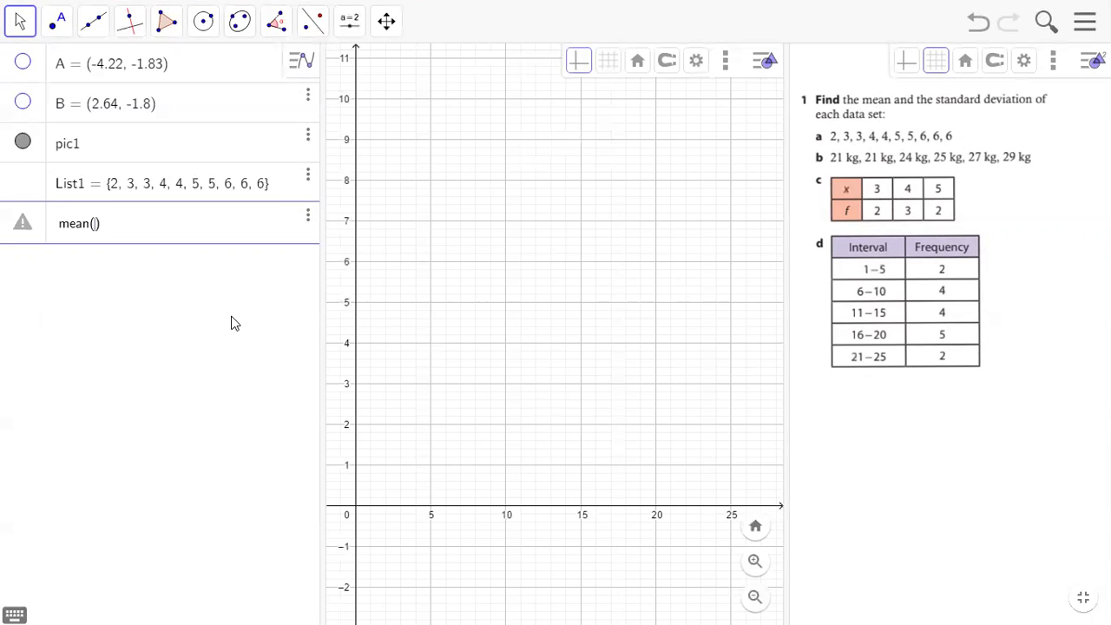
pyautogui.write('list1')
pyautogui.press('BackSpace')
pyautogui.press('BackSpace')
pyautogui.press('BackSpace')
pyautogui.press('BackSpace')
pyautogui.press('BackSpace')
pyautogui.write('List1')
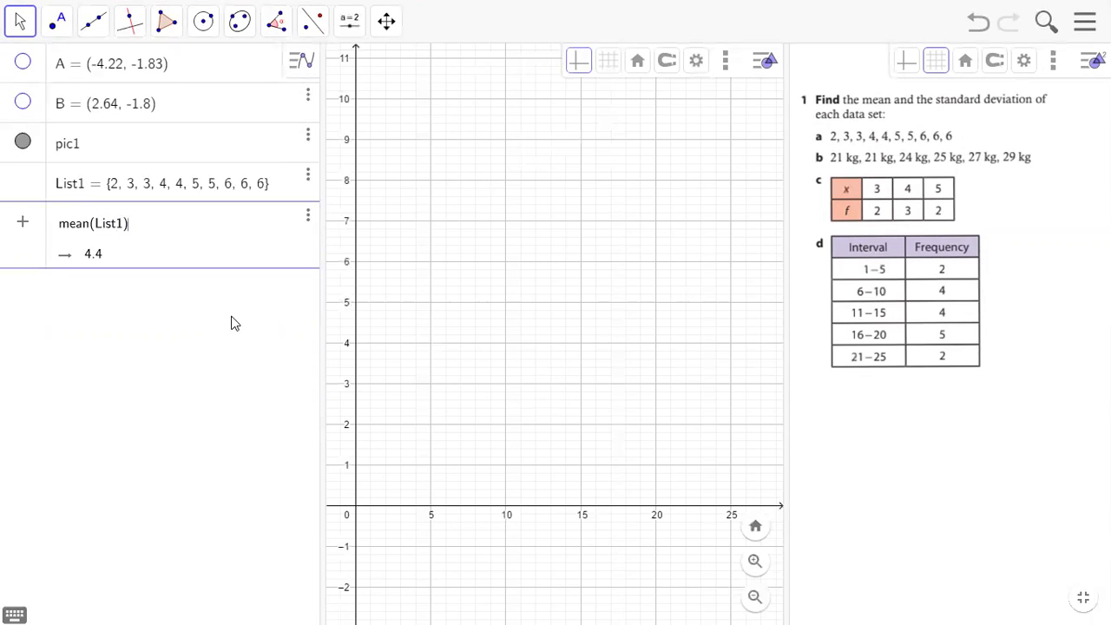
pyautogui.press('Return')
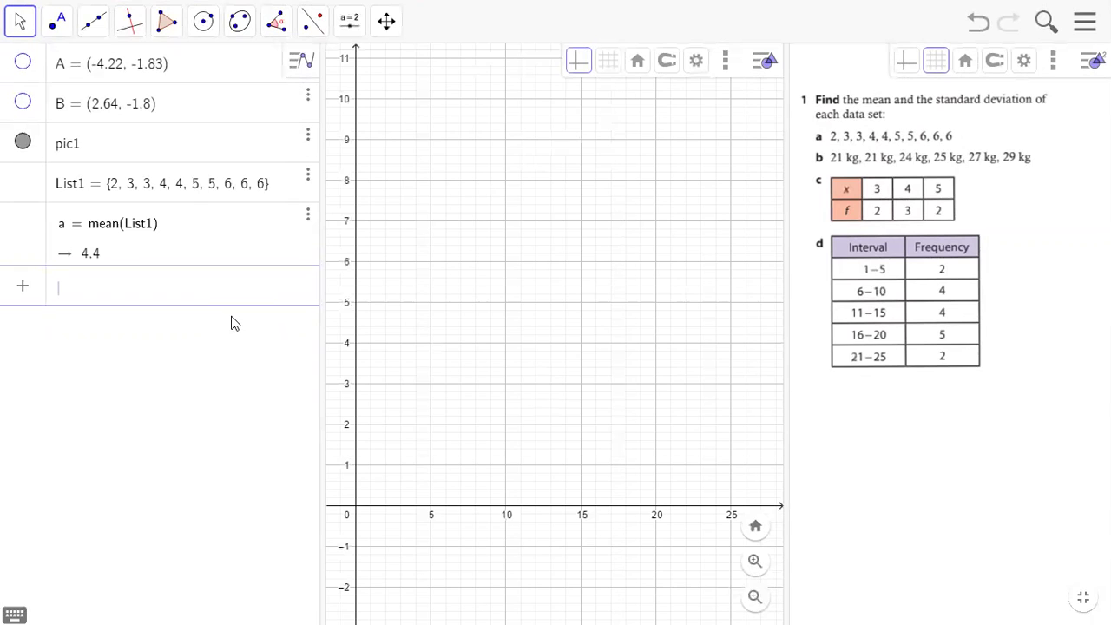
# - Calculate the population standard deviation of List1 with stdevp(List1), leaving out the frequency argument
pyautogui.write('std')
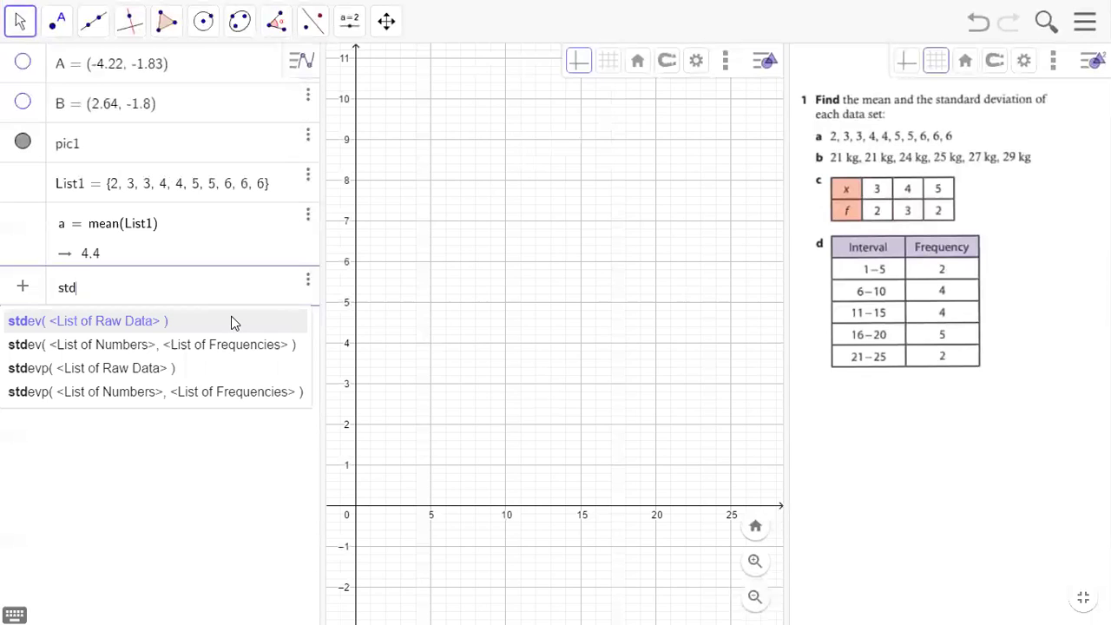
pyautogui.press('Down')
pyautogui.press('Down')
pyautogui.press('Down')
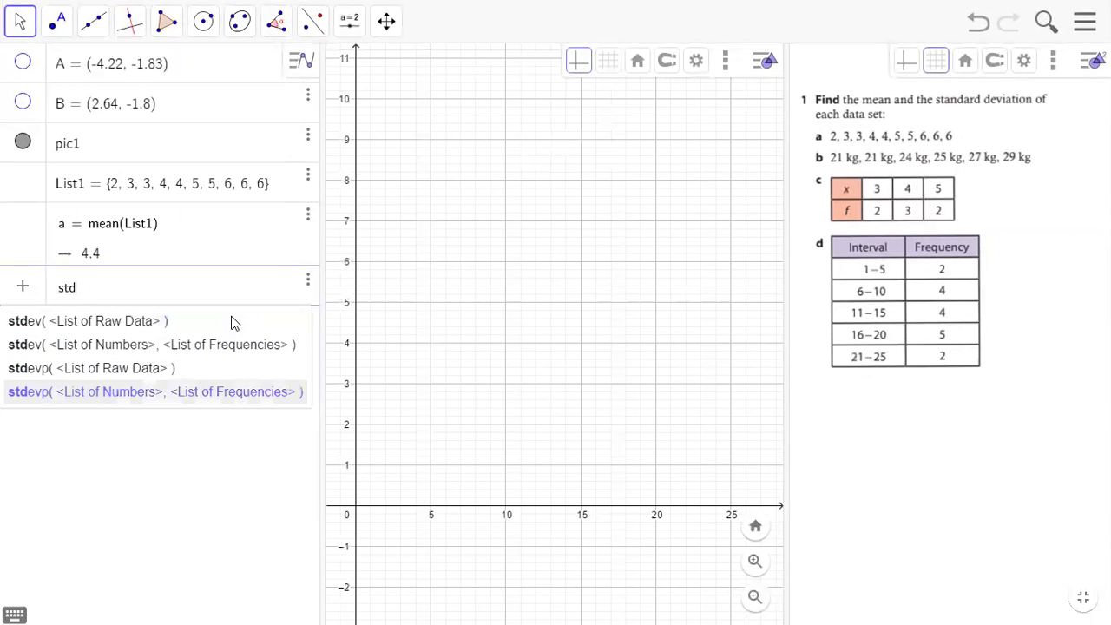
pyautogui.press('Return')
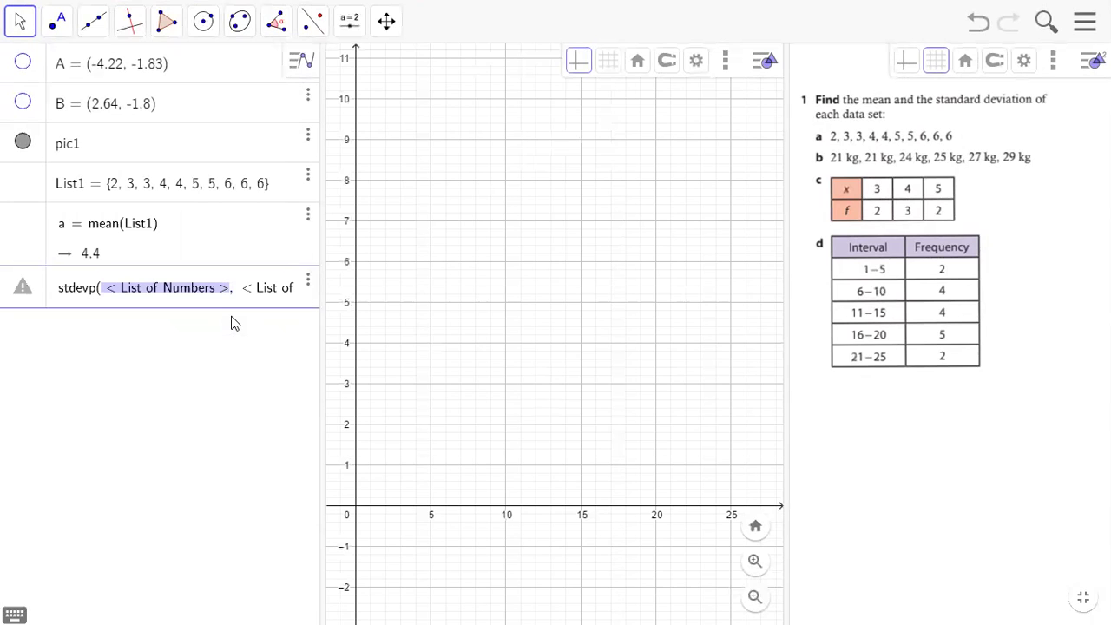
pyautogui.write('List1,')
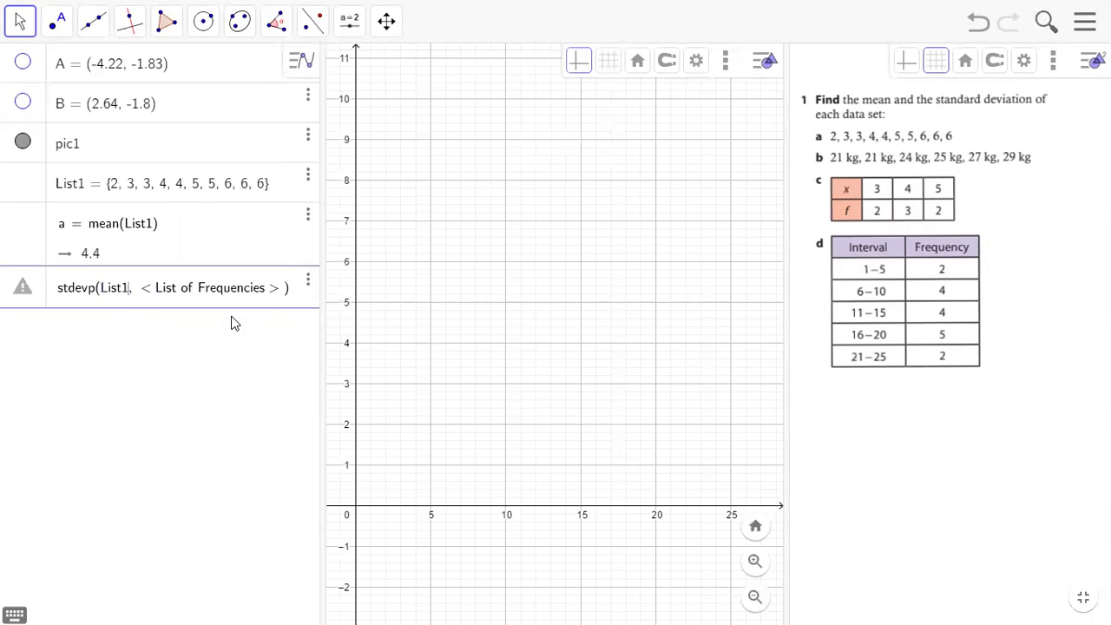
pyautogui.press('Tab')
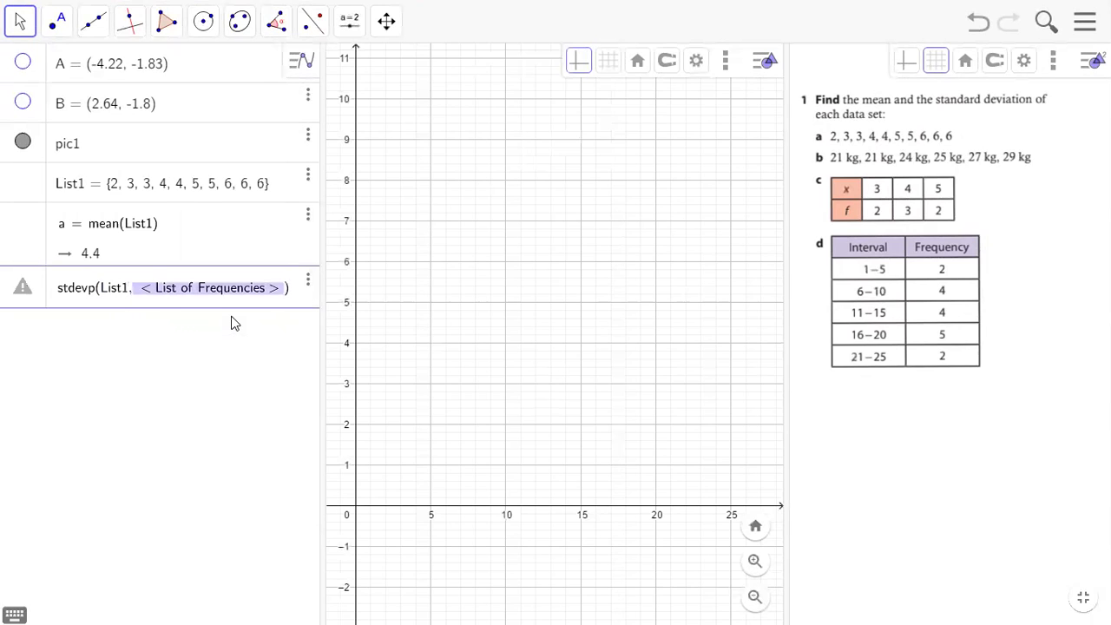
pyautogui.press('BackSpace')
pyautogui.press('BackSpace')
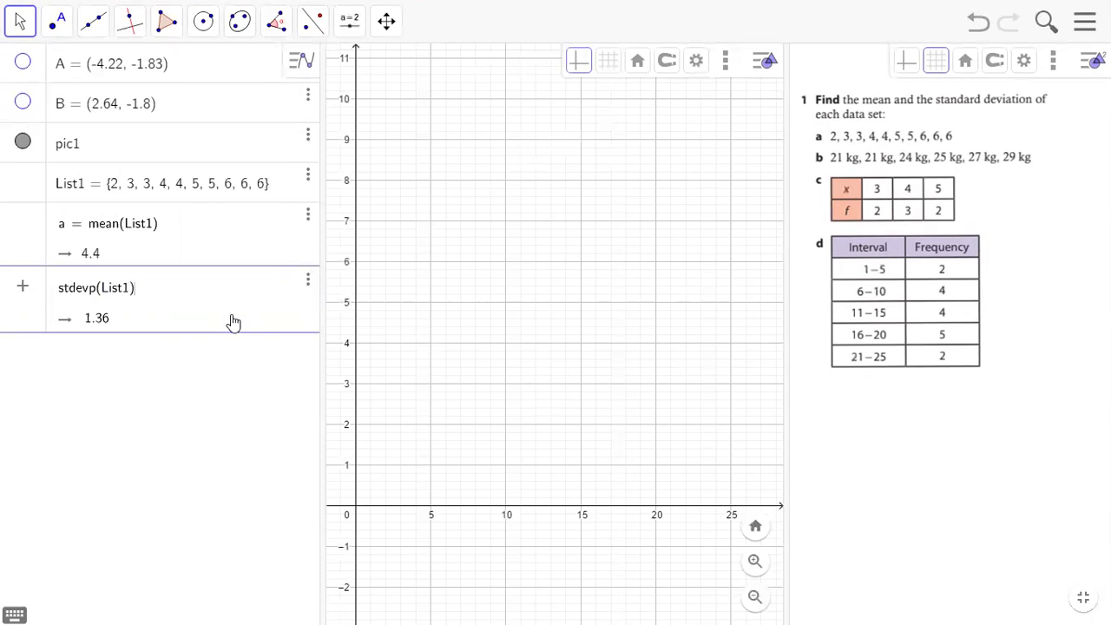
pyautogui.press('Return')
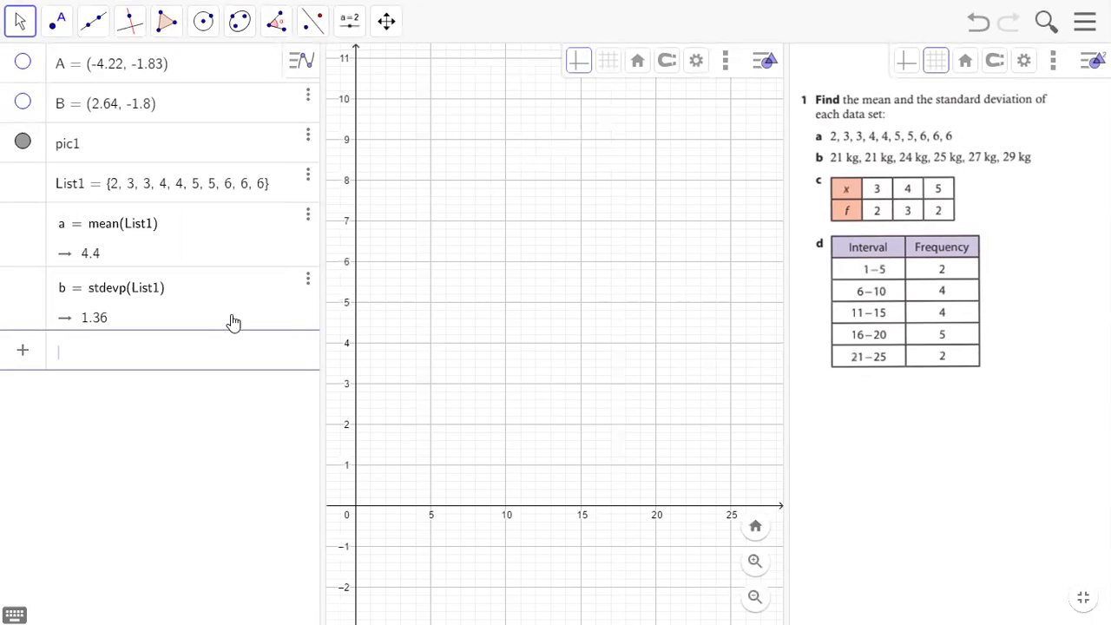
# - Define List2 with the x values of table c: {3, 4, 5}
pyautogui.write('List2 = {')
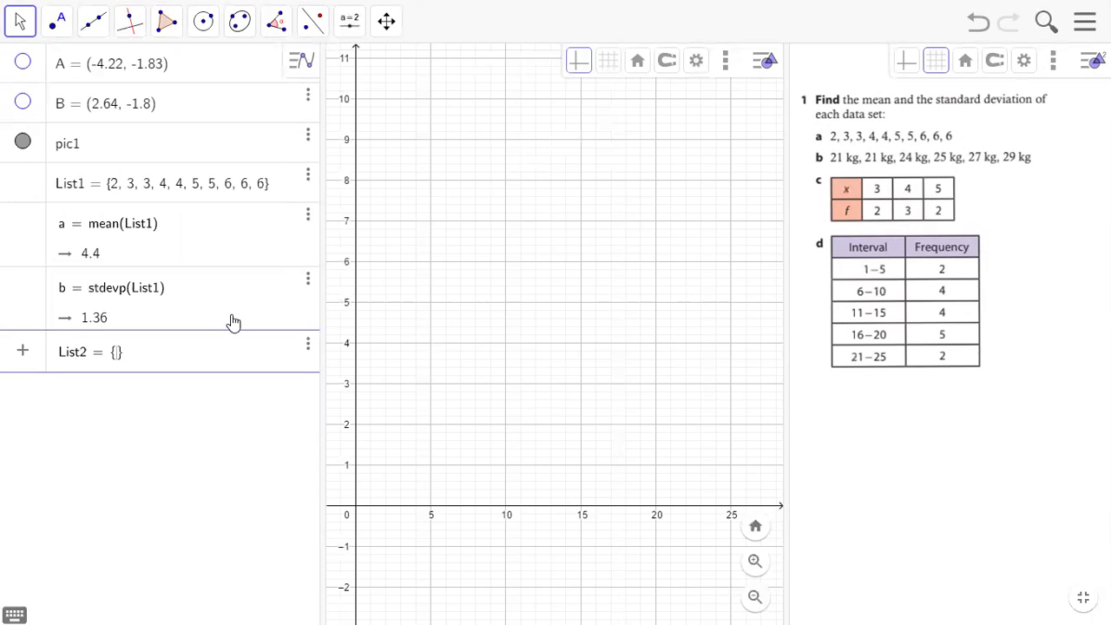
pyautogui.write('3, 4, 5')
pyautogui.press('Return')
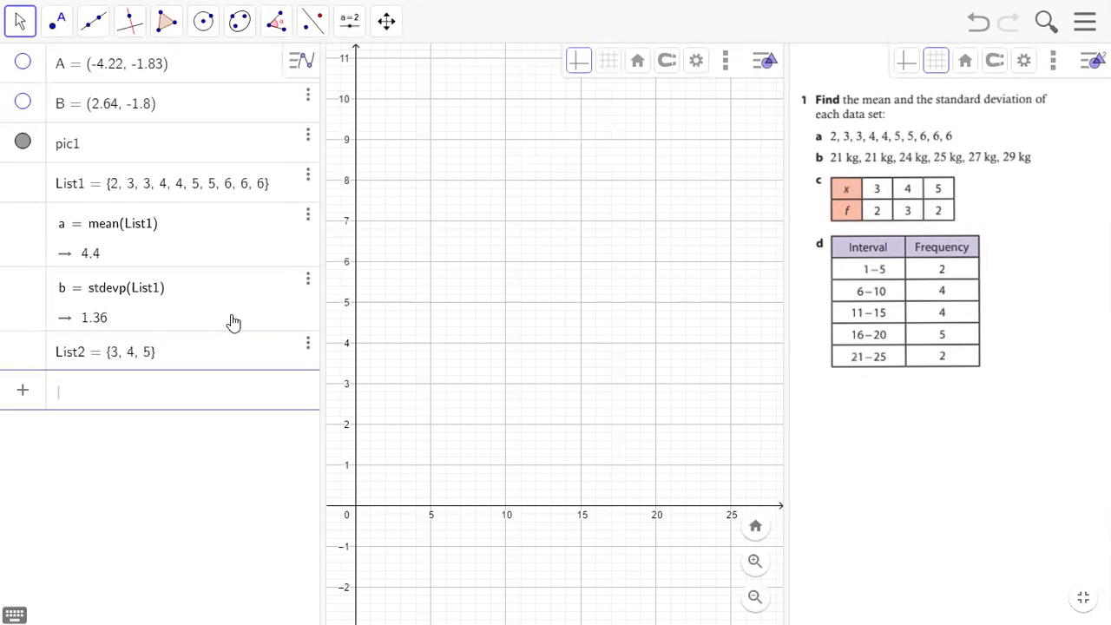
# - Define a list named Frq with the frequencies of table c: {2, 3, 2}
pyautogui.write('Freq')
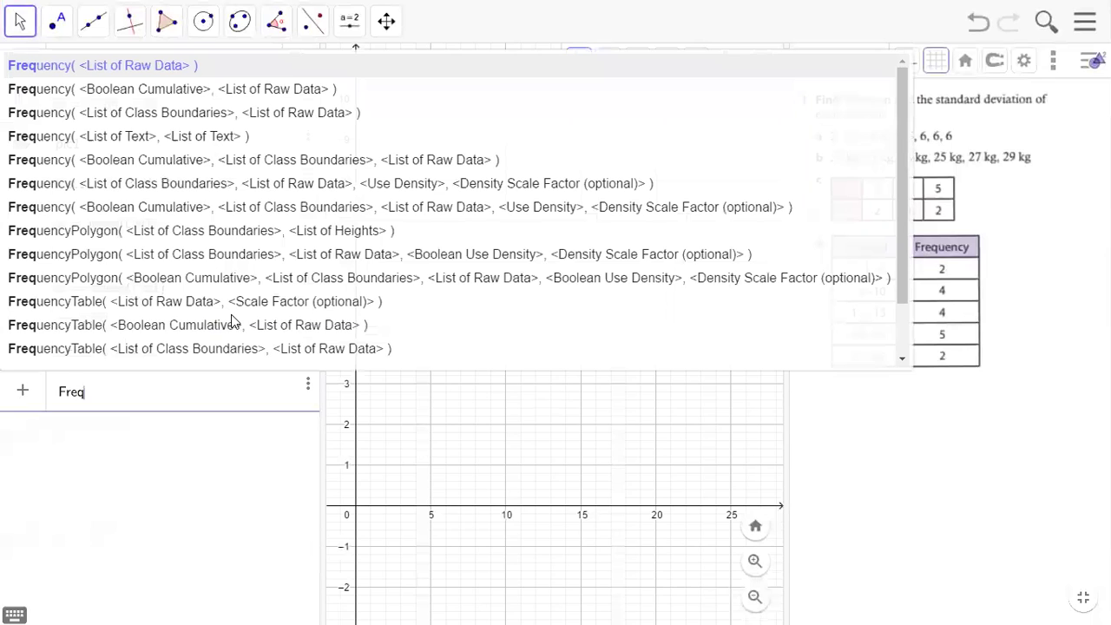
pyautogui.press('Escape')
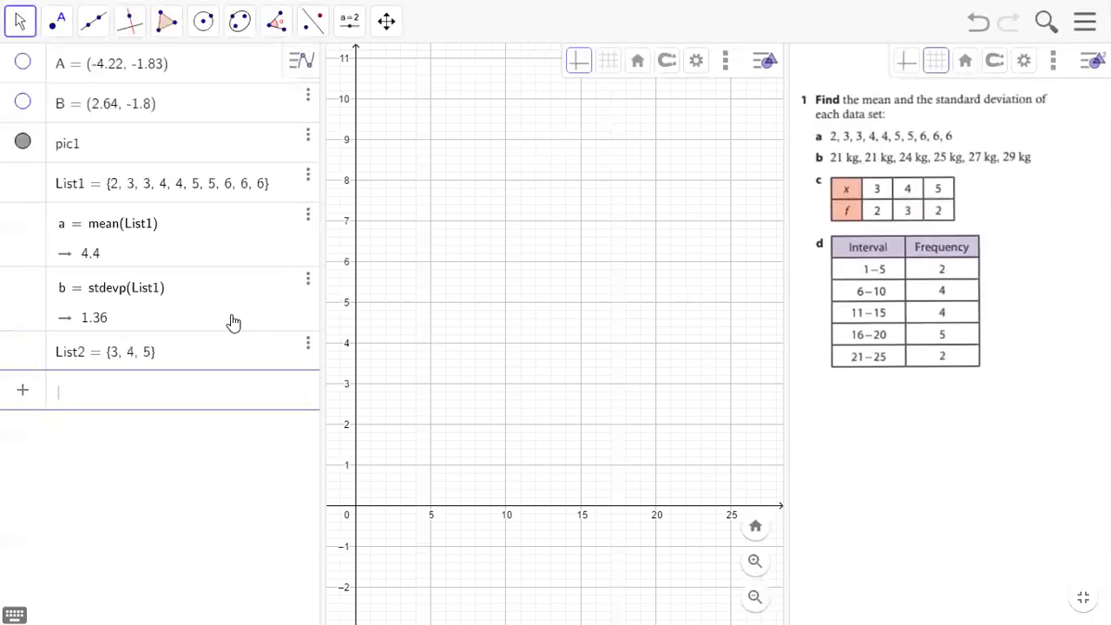
pyautogui.write('Frq = ')
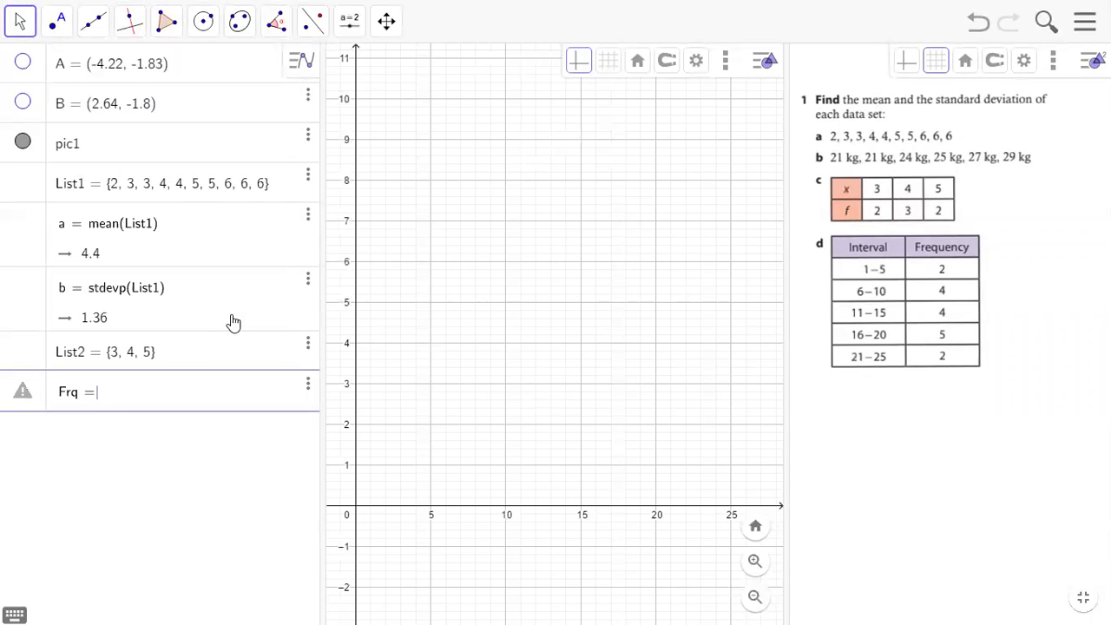
pyautogui.write('{')
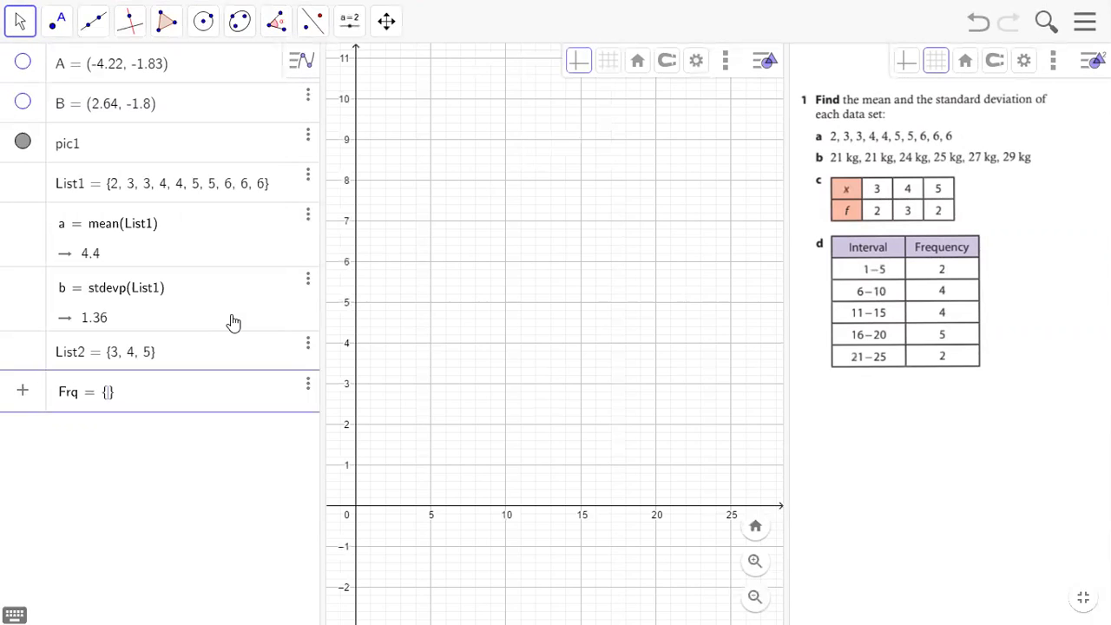
pyautogui.write('2,3,2')
pyautogui.press('Return')
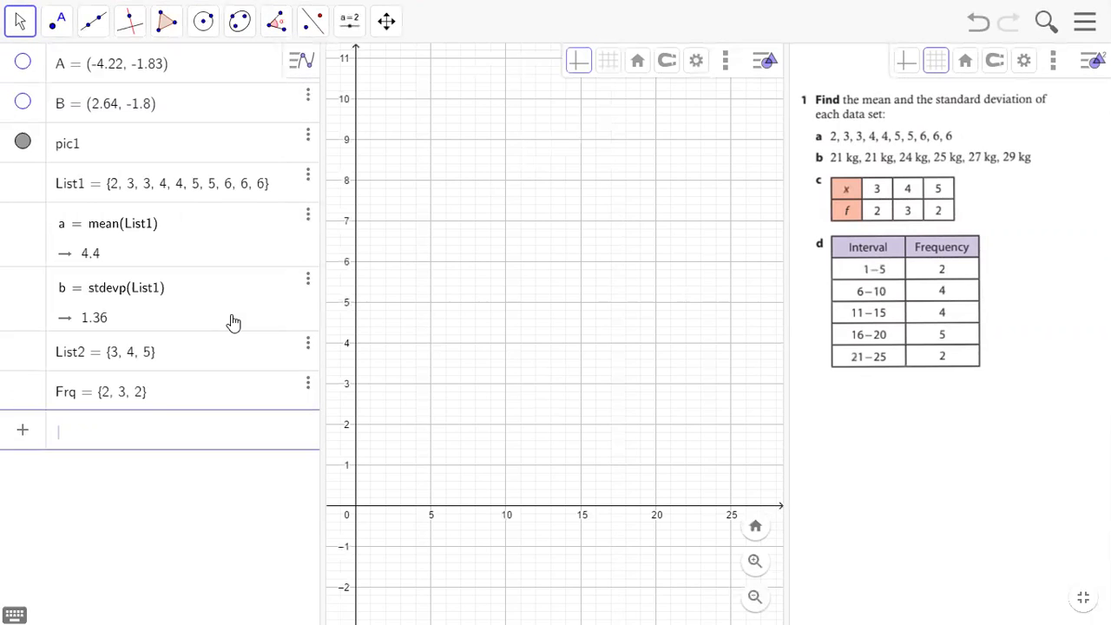
# - Calculate the frequency-weighted mean of table c with mean(List2, Frq)
pyautogui.write('mean')
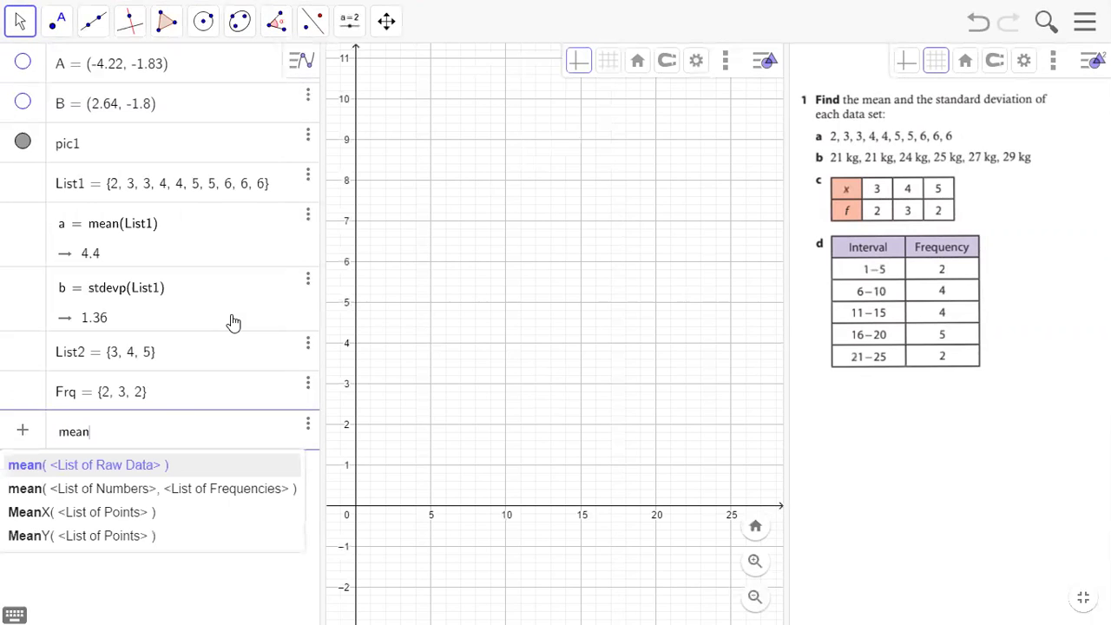
pyautogui.write('(')
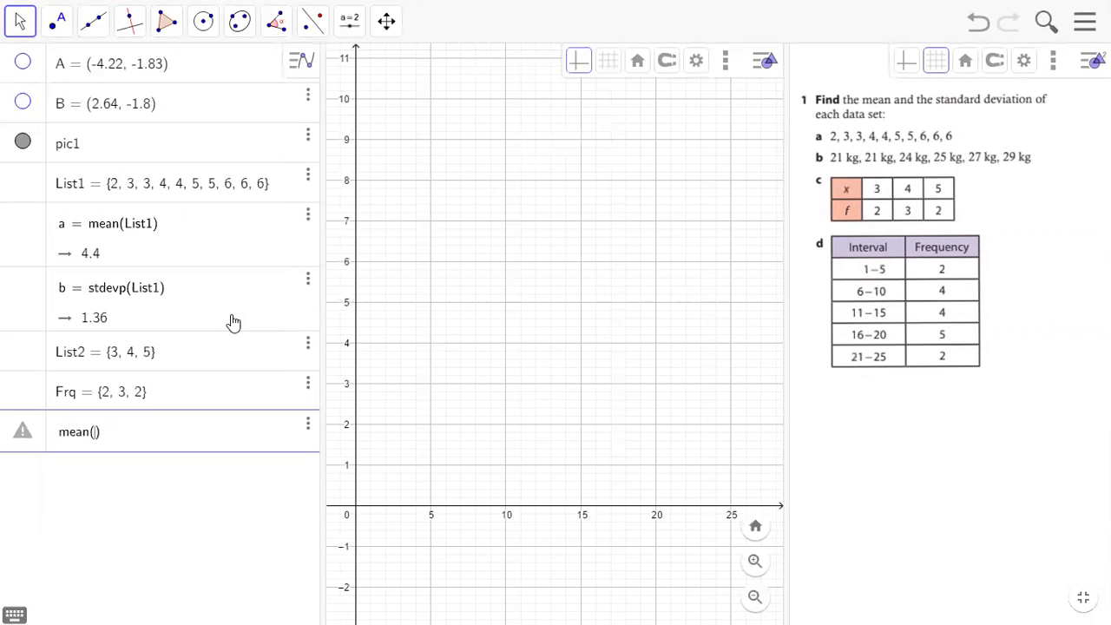
pyautogui.write('List2')
pyautogui.press('Return')
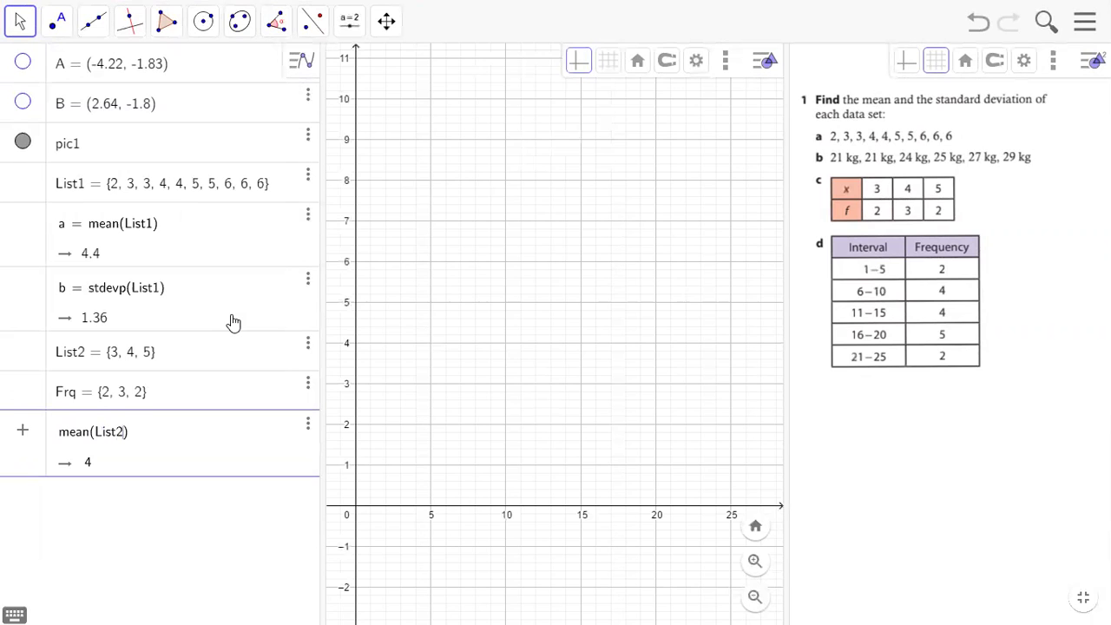
pyautogui.write(', Freq')
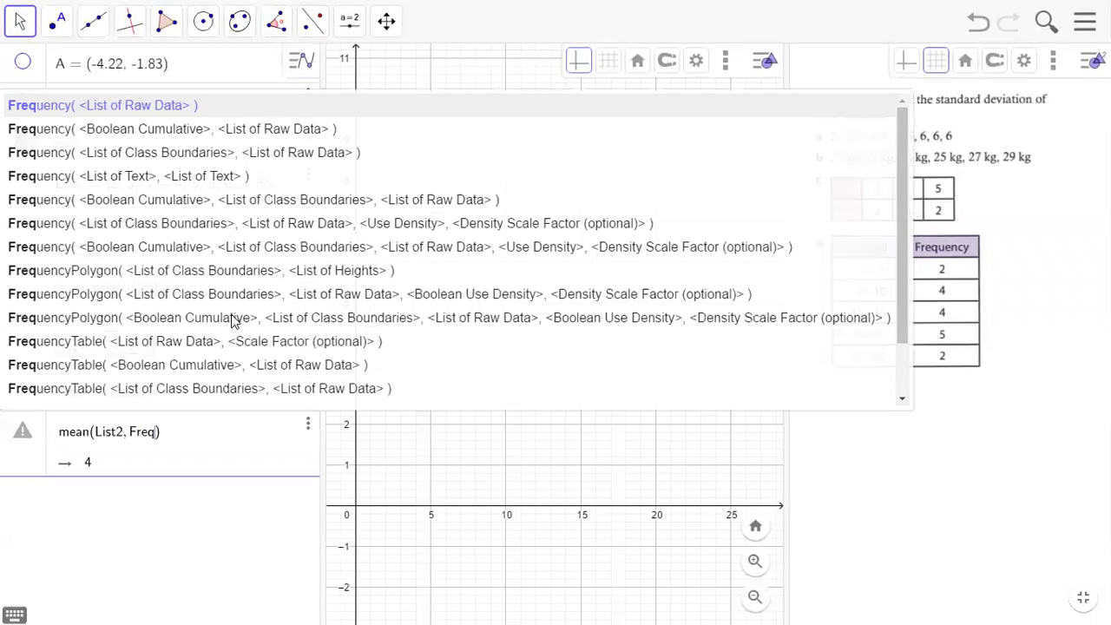
pyautogui.press('BackSpace')
pyautogui.press('BackSpace')
pyautogui.write('q')
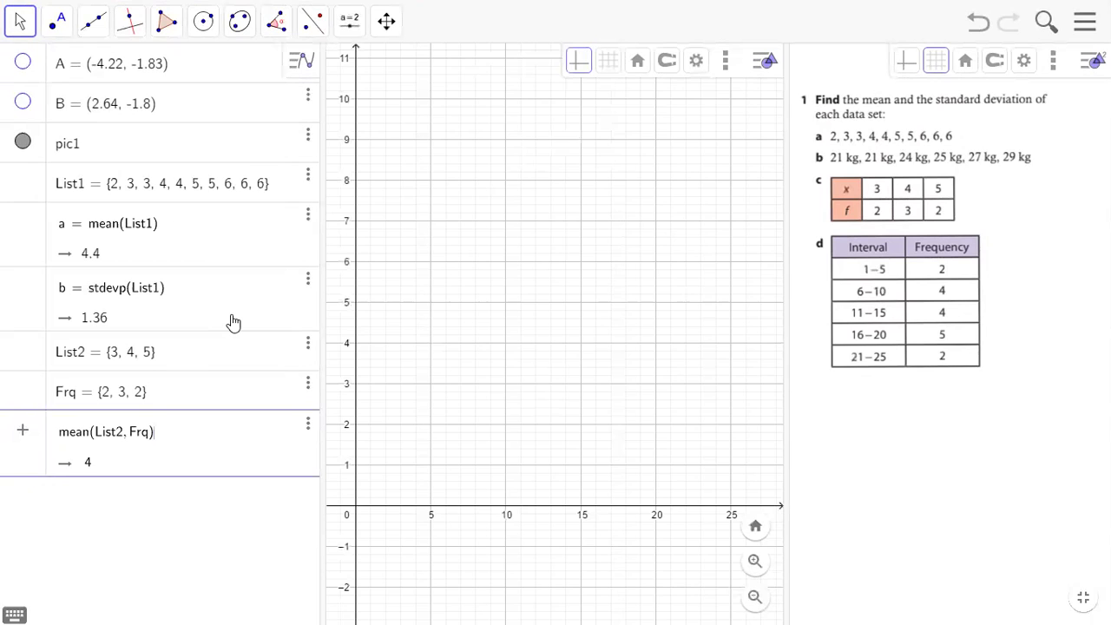
pyautogui.press('Return')
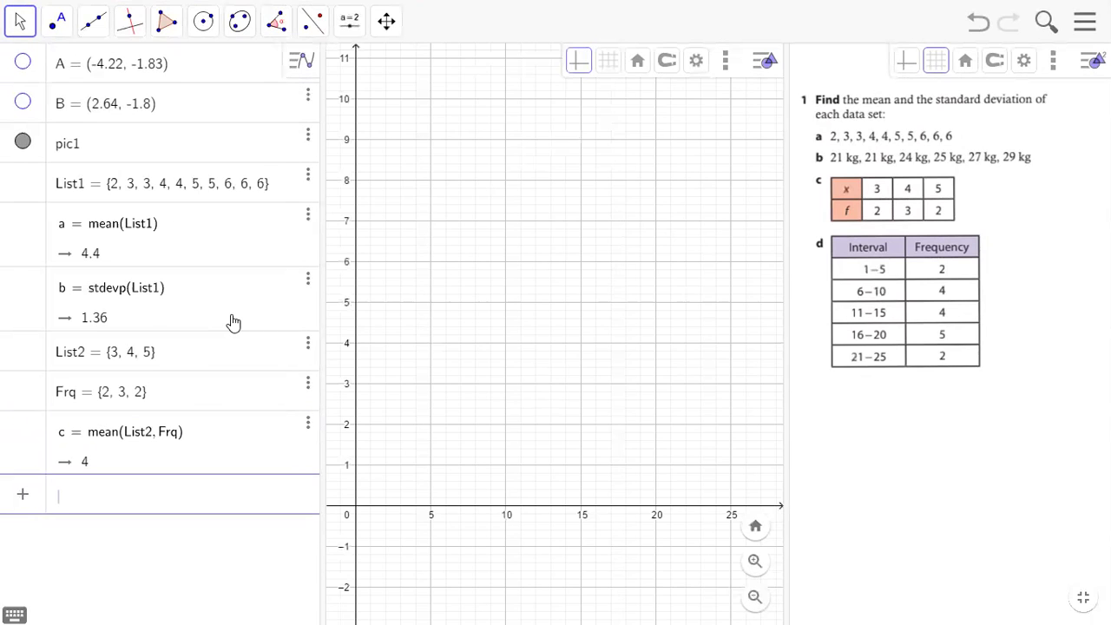
# - Calculate the frequency-weighted population standard deviation of table c with stdevp(List2, Frq)
pyautogui.write('std')
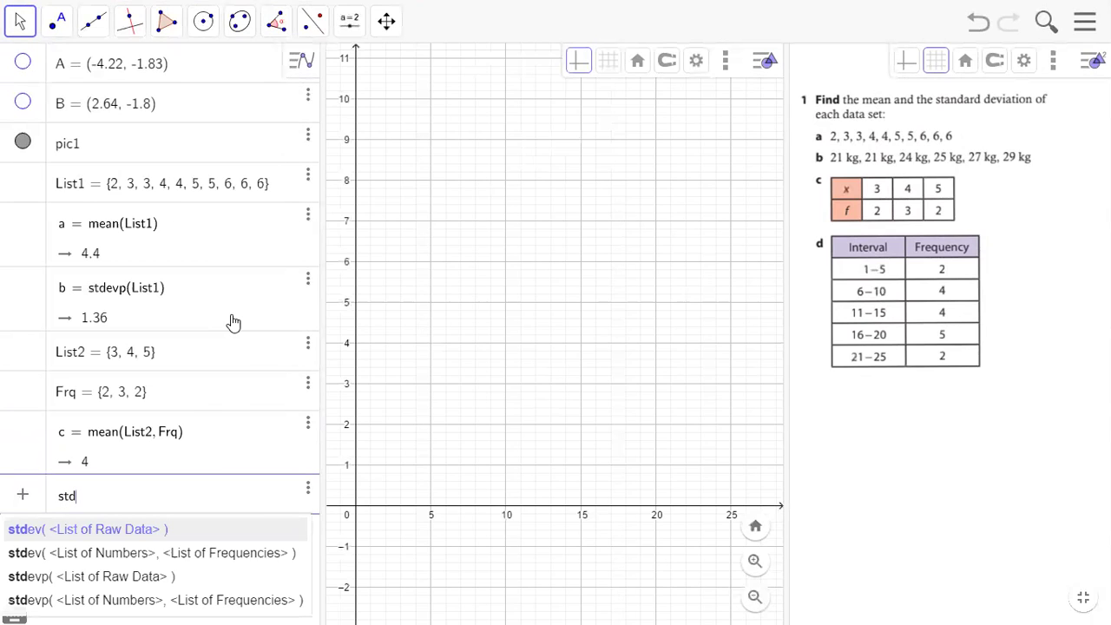
pyautogui.write('devp')
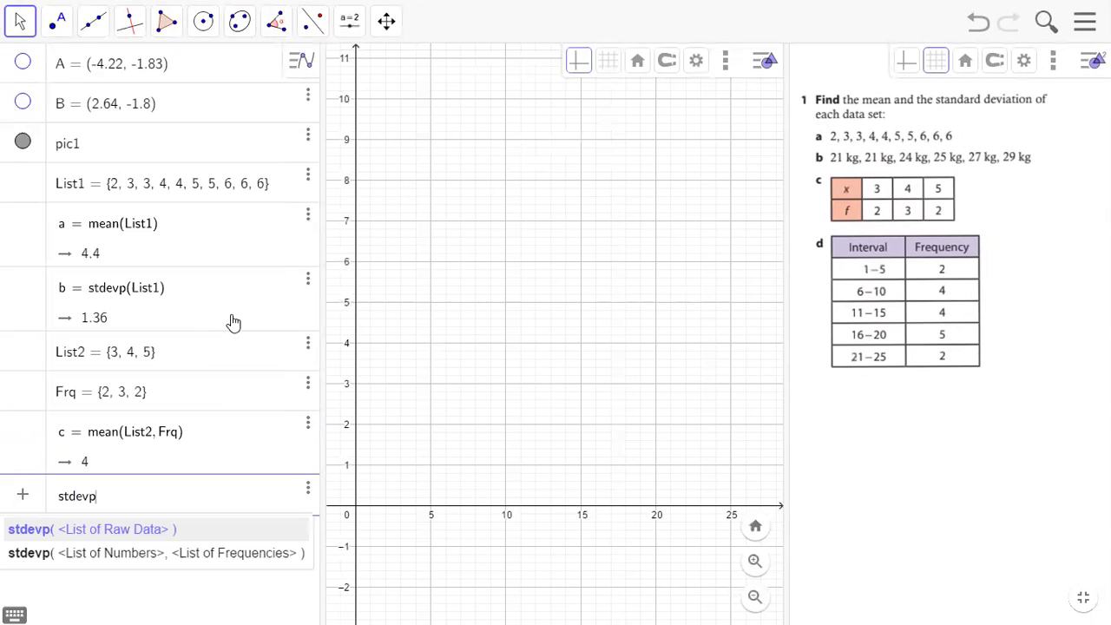
pyautogui.press('Down')
pyautogui.press('Return')
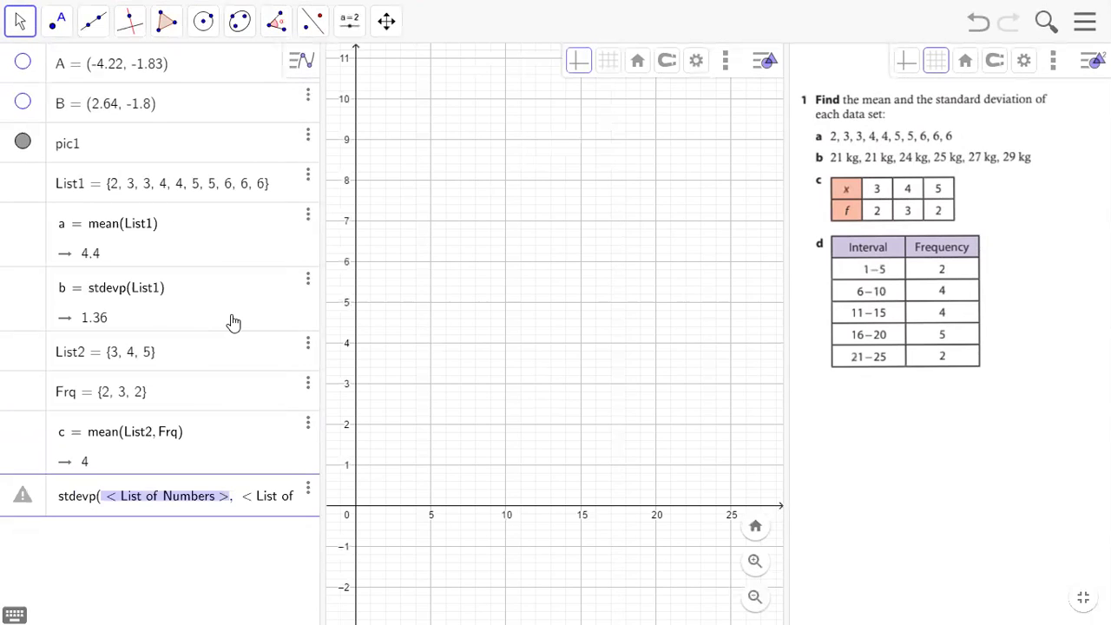
pyautogui.write('List2,')
pyautogui.press('Tab')
pyautogui.write('frq')
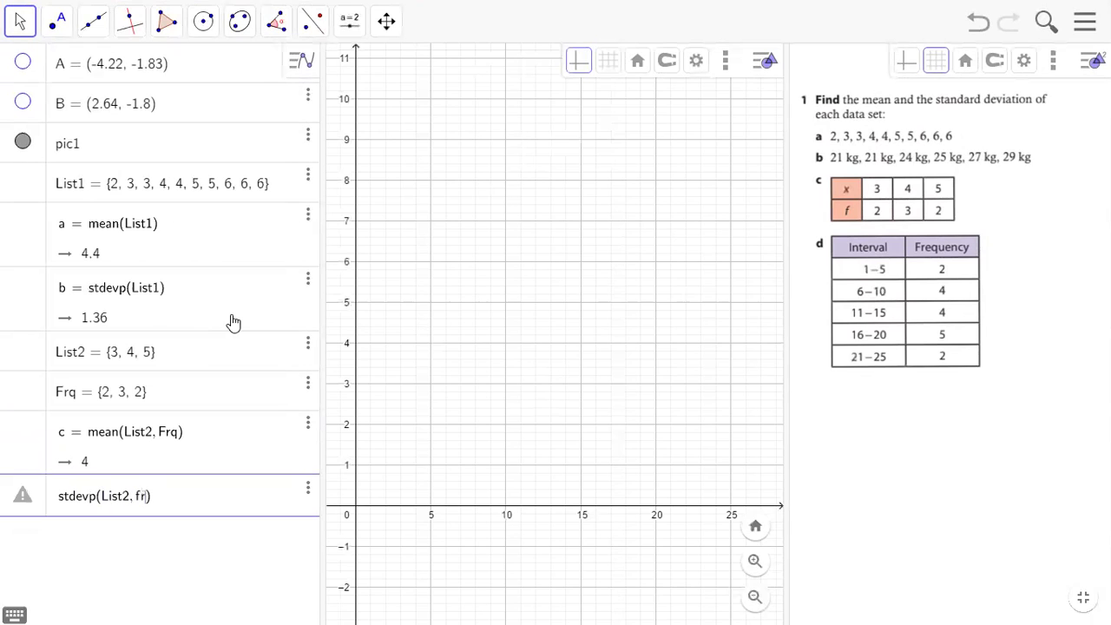
pyautogui.press('BackSpace')
pyautogui.press('BackSpace')
pyautogui.press('BackSpace')
pyautogui.write('Frq')
pyautogui.press('Return')
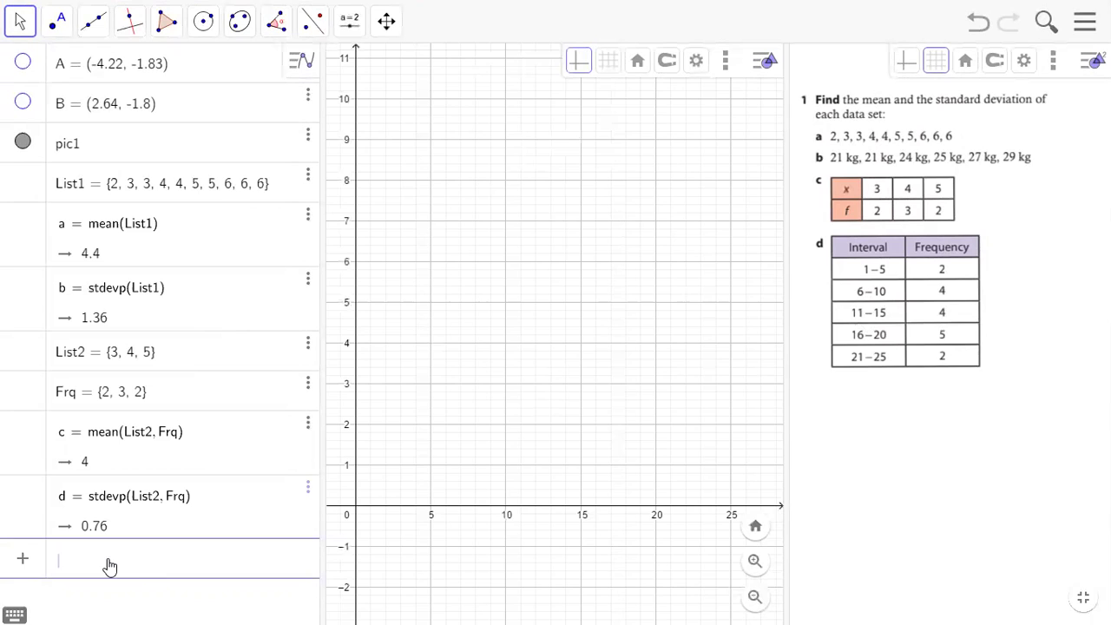
# - Define List3 with the interval midpoints of table d: {3, 8, 13, 18, 23}
pyautogui.write('List3 = {')
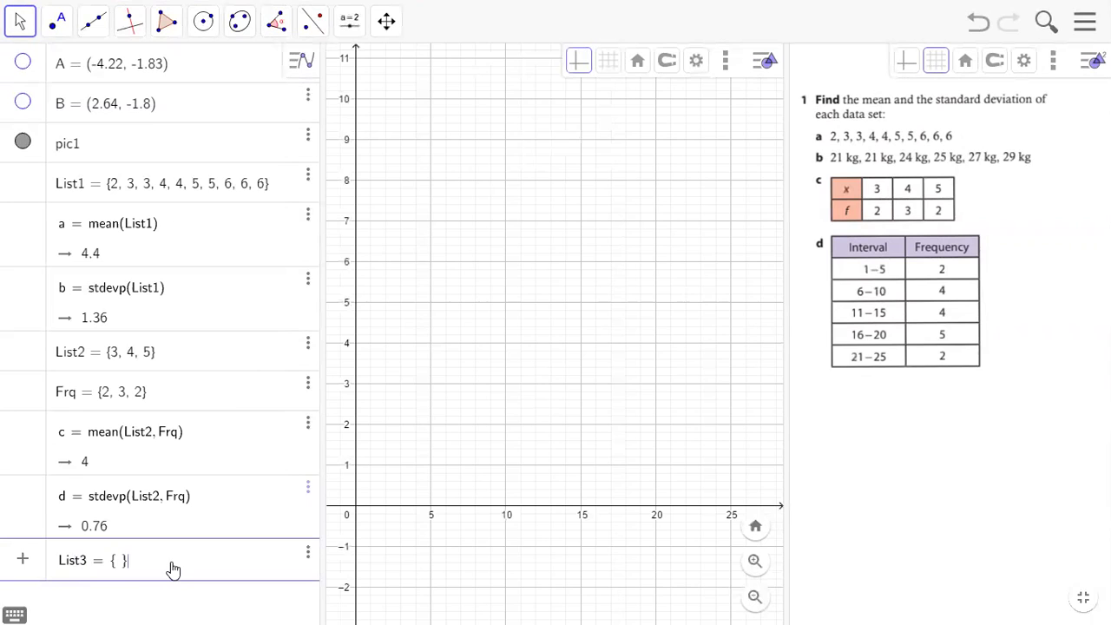
pyautogui.write('3,')
pyautogui.write('8, 13, 18, 23')
pyautogui.press('Return')
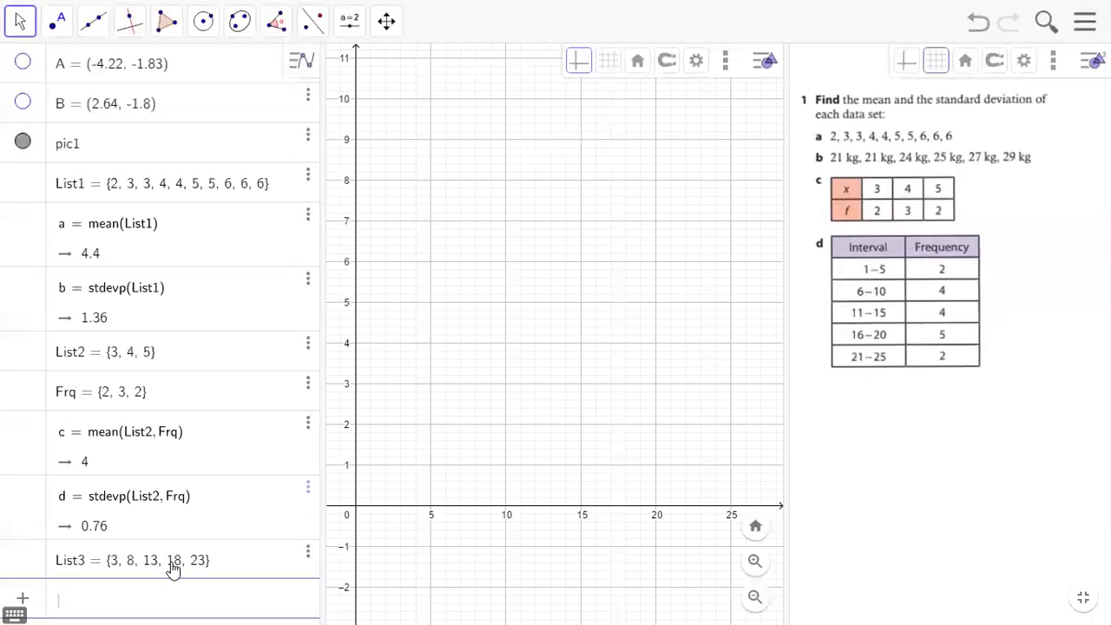
# - Define a list named frqlist with the frequencies of table d: {2, 4, 4, 5, 2}
pyautogui.write('frqlist ')
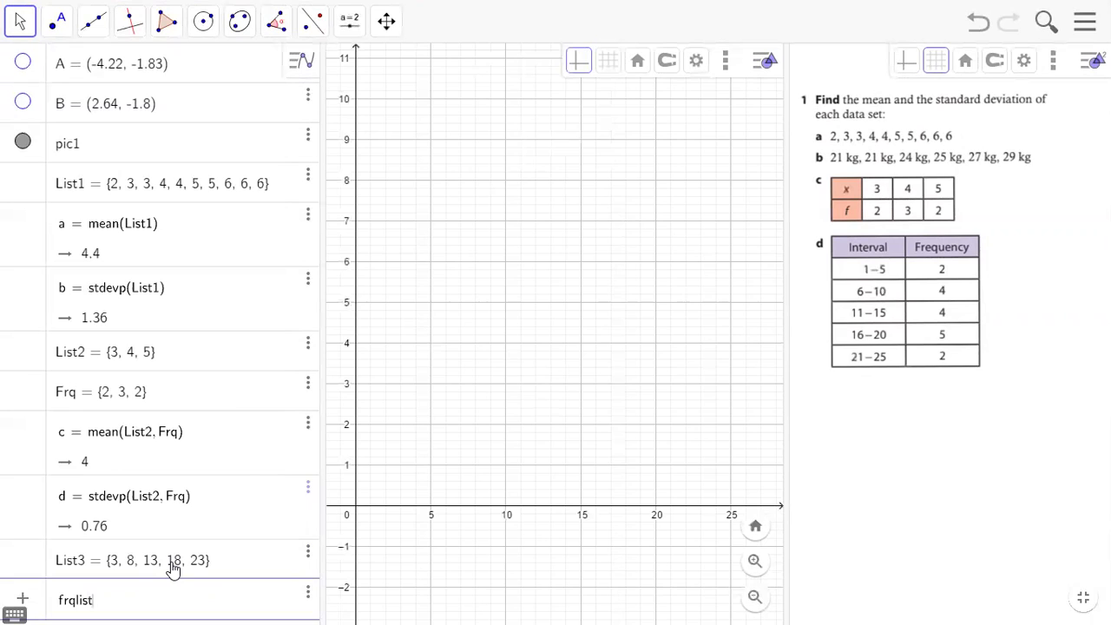
pyautogui.write('= {')
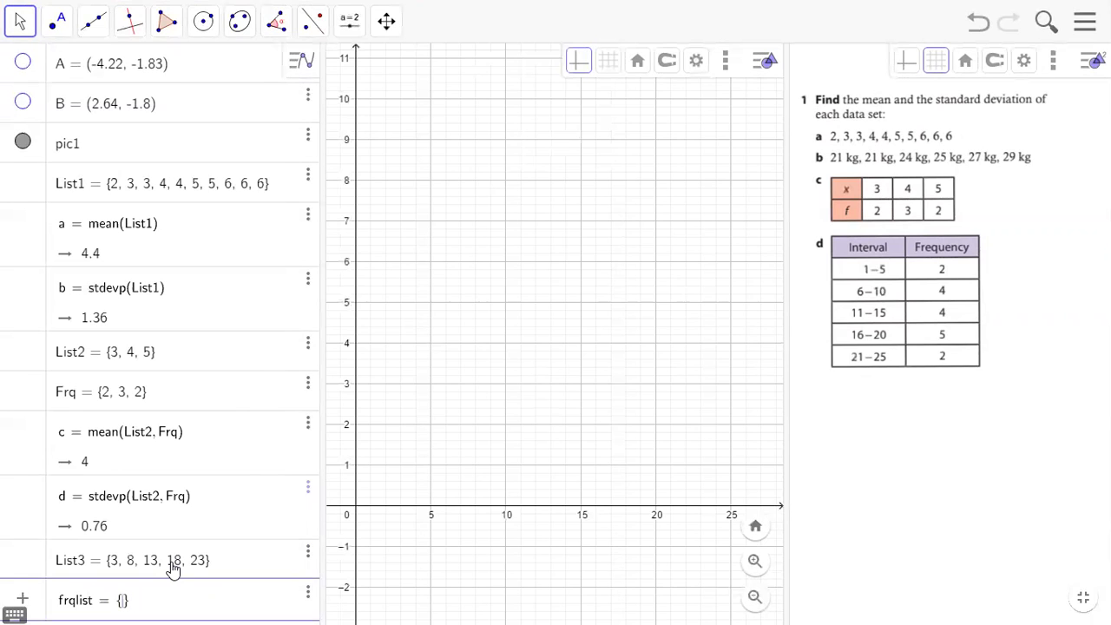
pyautogui.write('2, 4, 4, 5, 2')
pyautogui.press('Return')
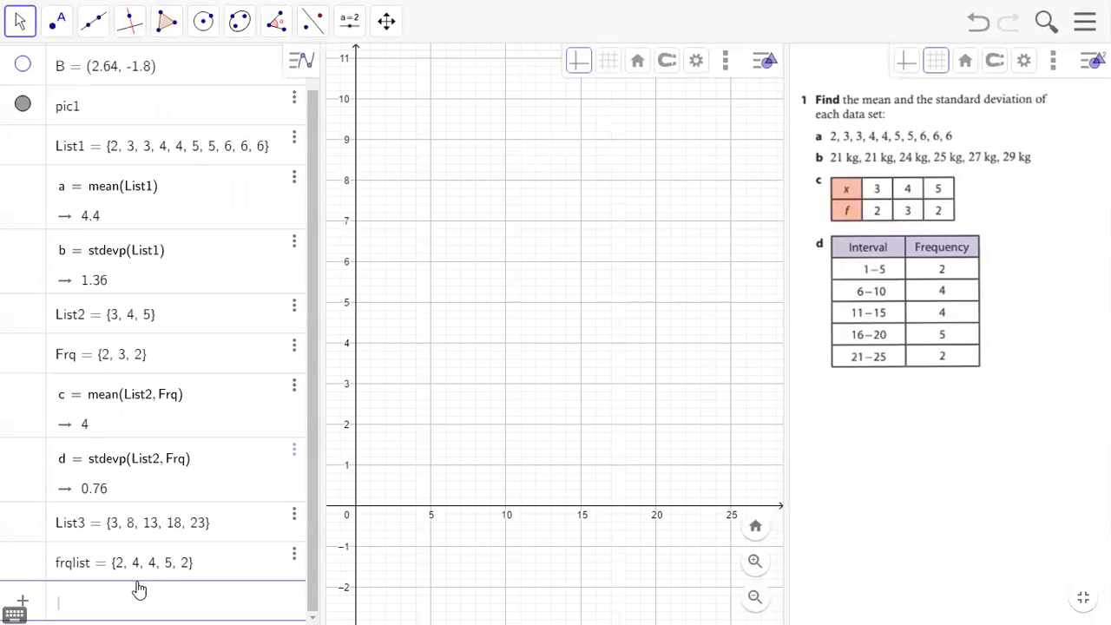
# - Calculate the frequency-weighted mean of table d with mean(List3, frqlist)
pyautogui.write('mea')
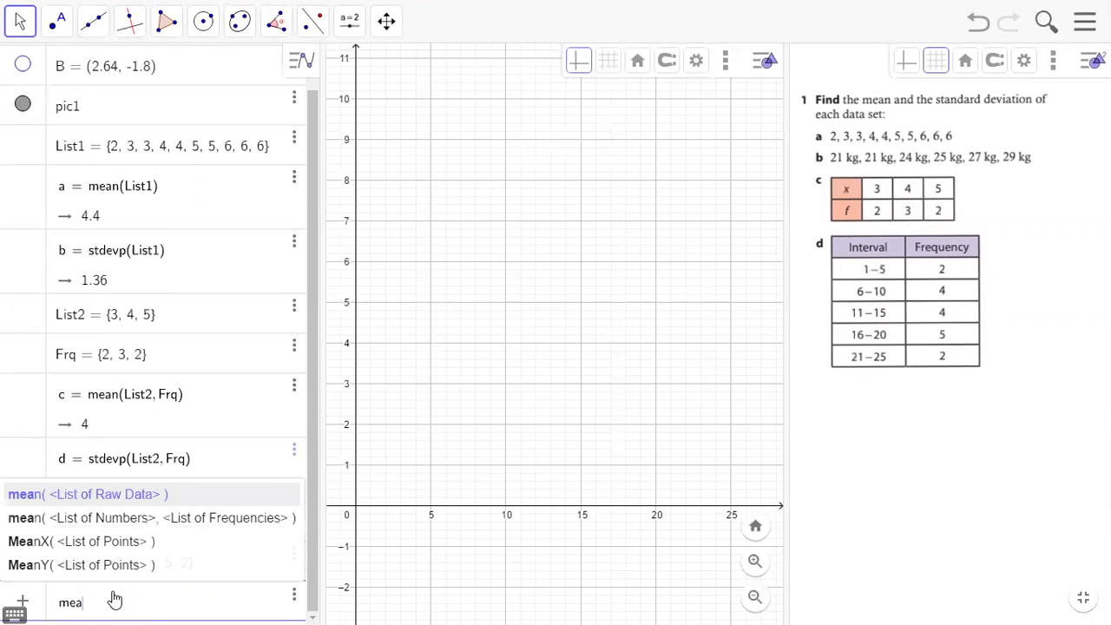
pyautogui.write('n(')
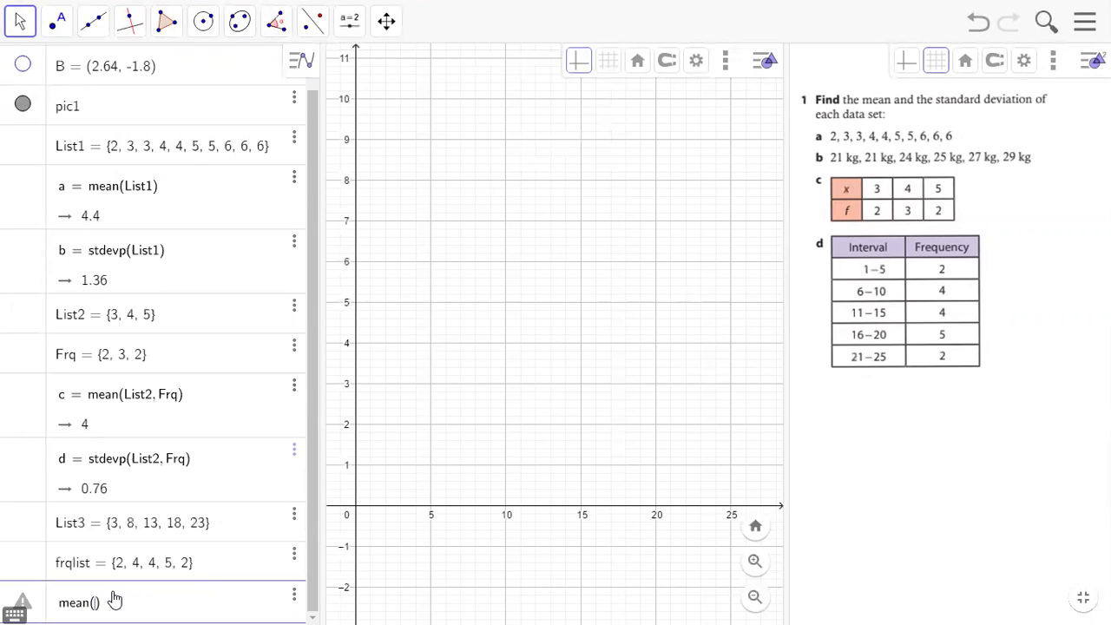
pyautogui.write('List3, ')
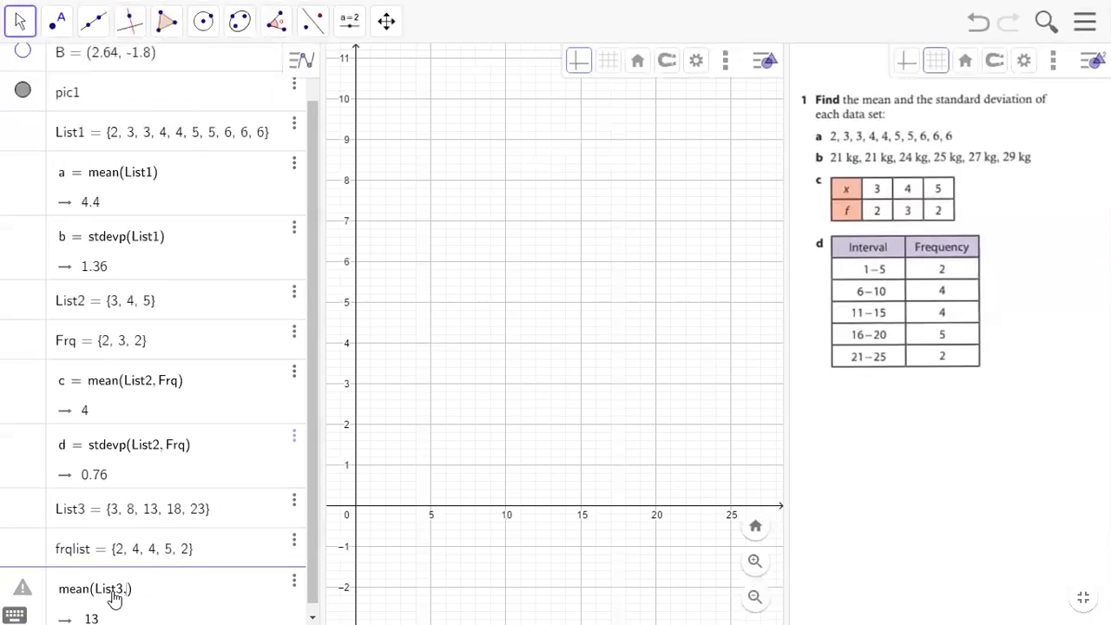
pyautogui.write('frqlist')
pyautogui.press('Return')
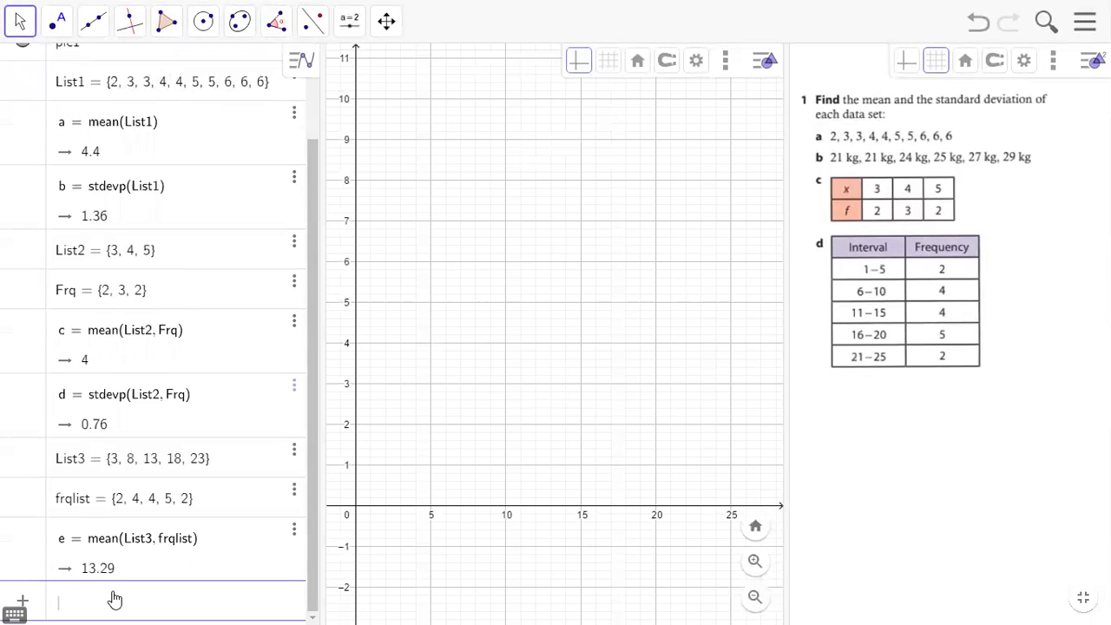
# - Calculate the frequency-weighted population standard deviation of table d with stdevp(List3, frqlist)
pyautogui.write('std')
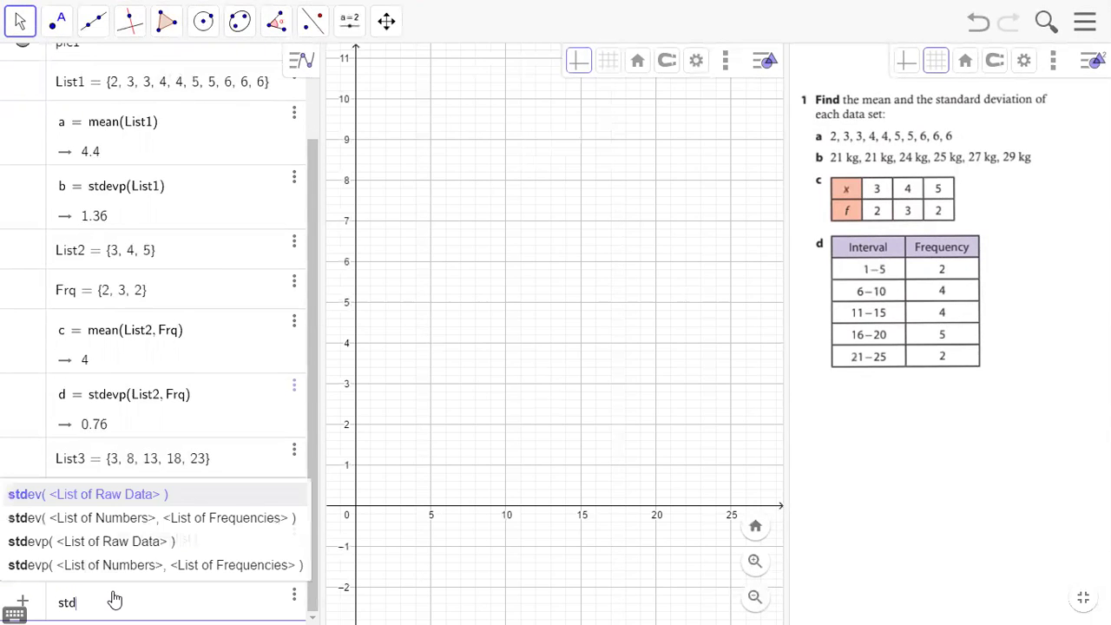
pyautogui.write('evp')
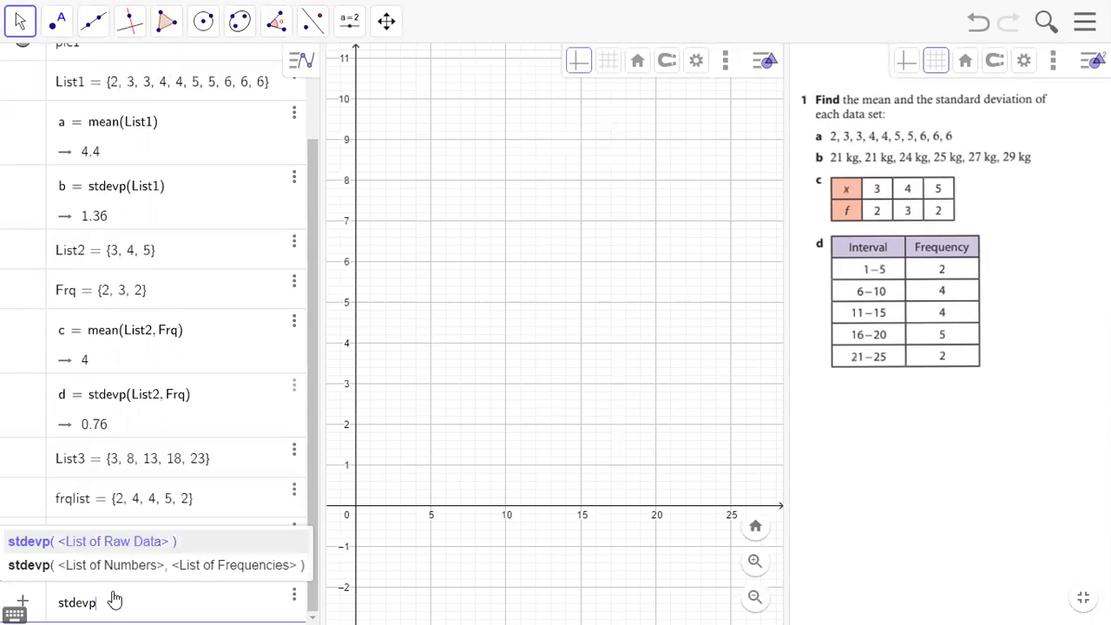
pyautogui.write('()List')
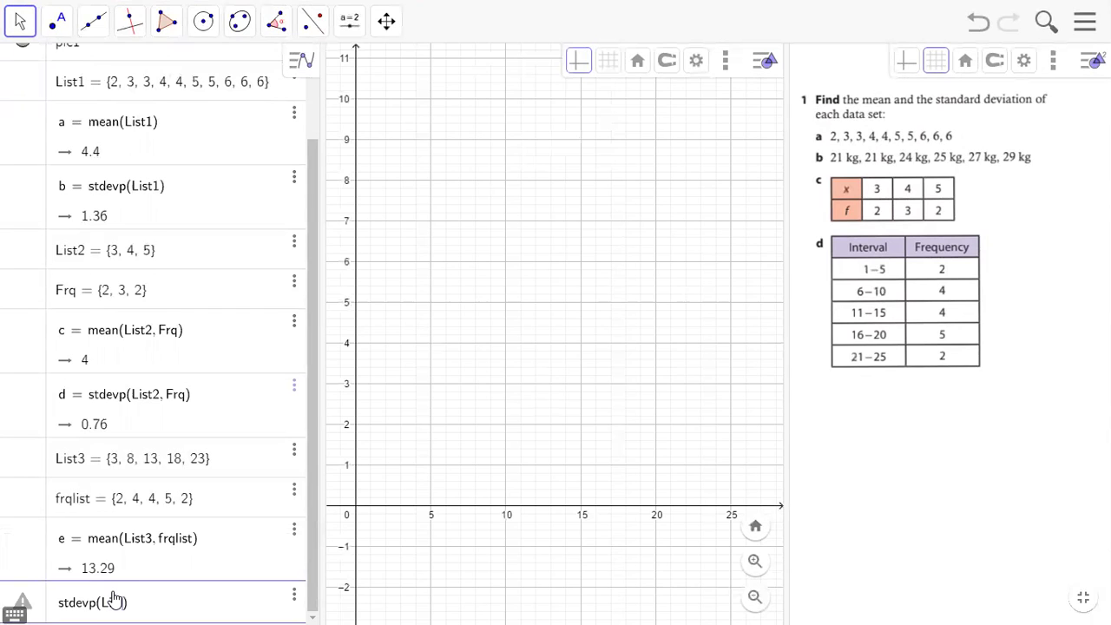
pyautogui.write('3,')
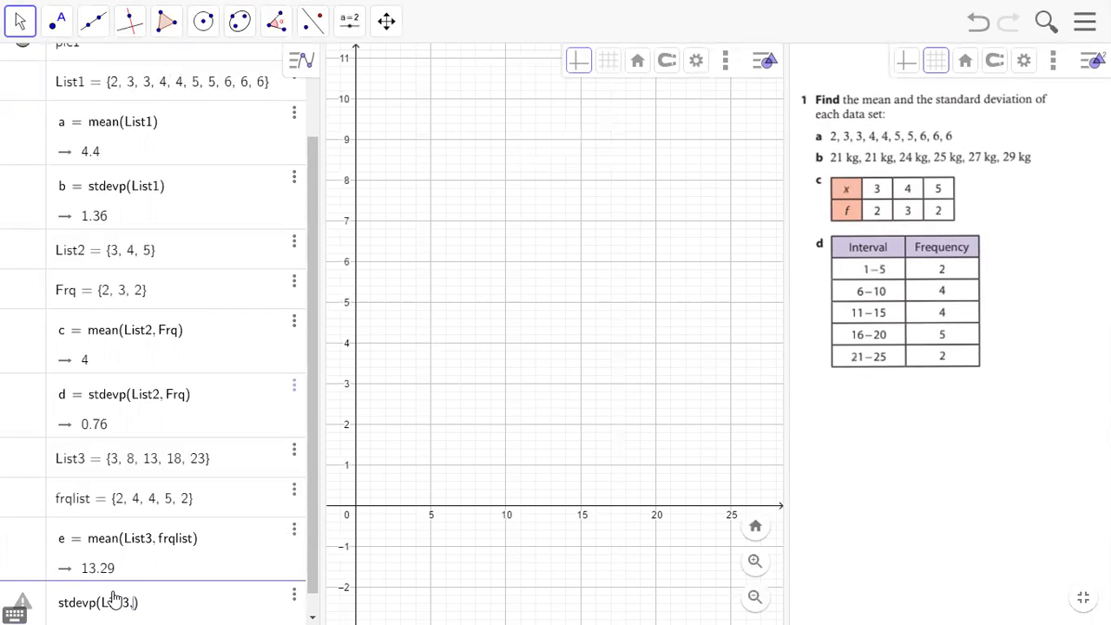
pyautogui.write('frqli')
pyautogui.write('st')
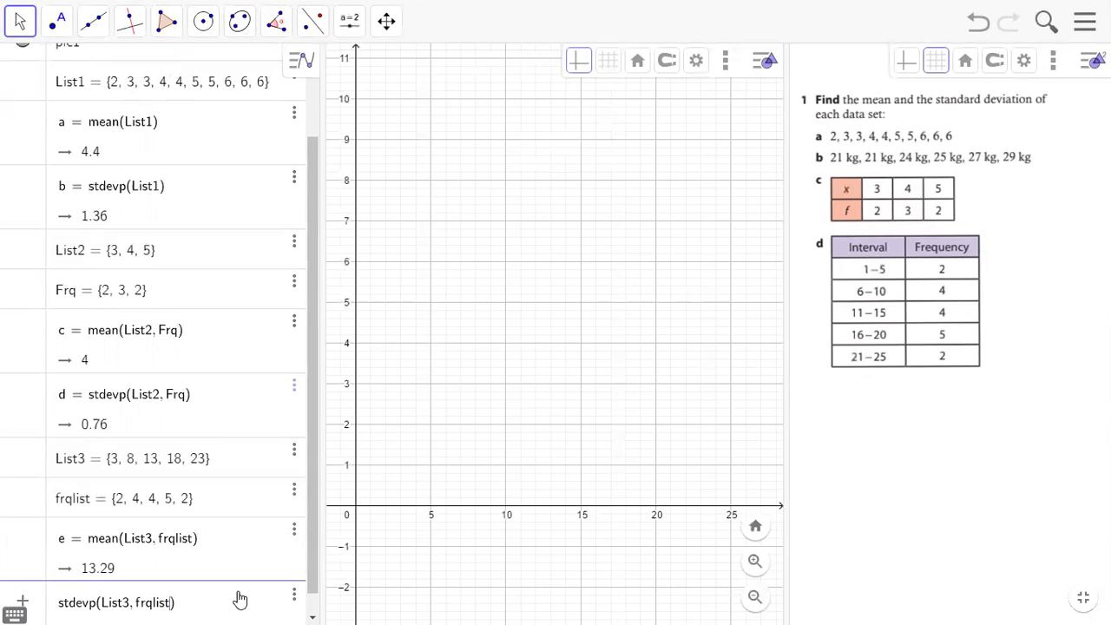
pyautogui.press('Return')
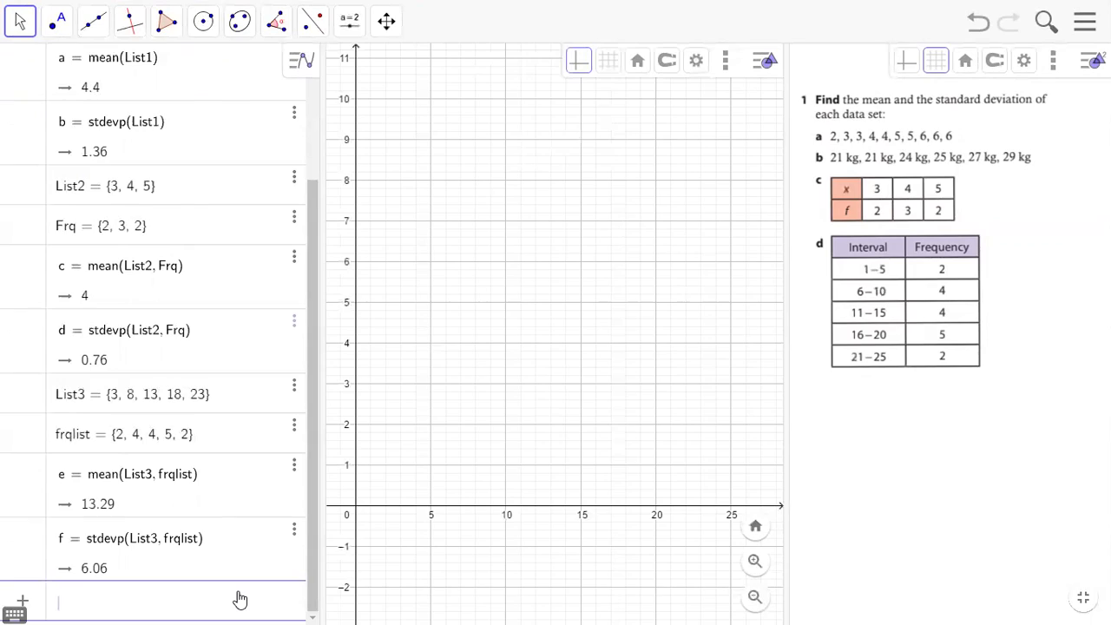
# - Compare the GeoGebra results with the Mixed practice question 1 answers in the Oxford MYP 4-5 PDF in Chrome, ending back in GeoGebra
pyautogui.press('super+Tab')
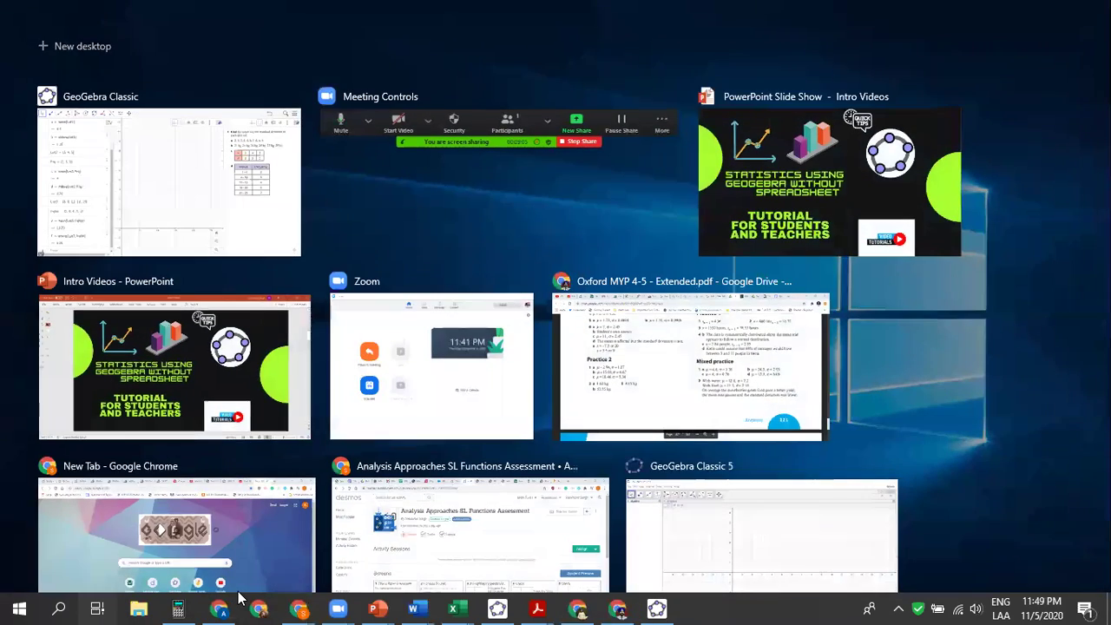
pyautogui.click(722, 367)
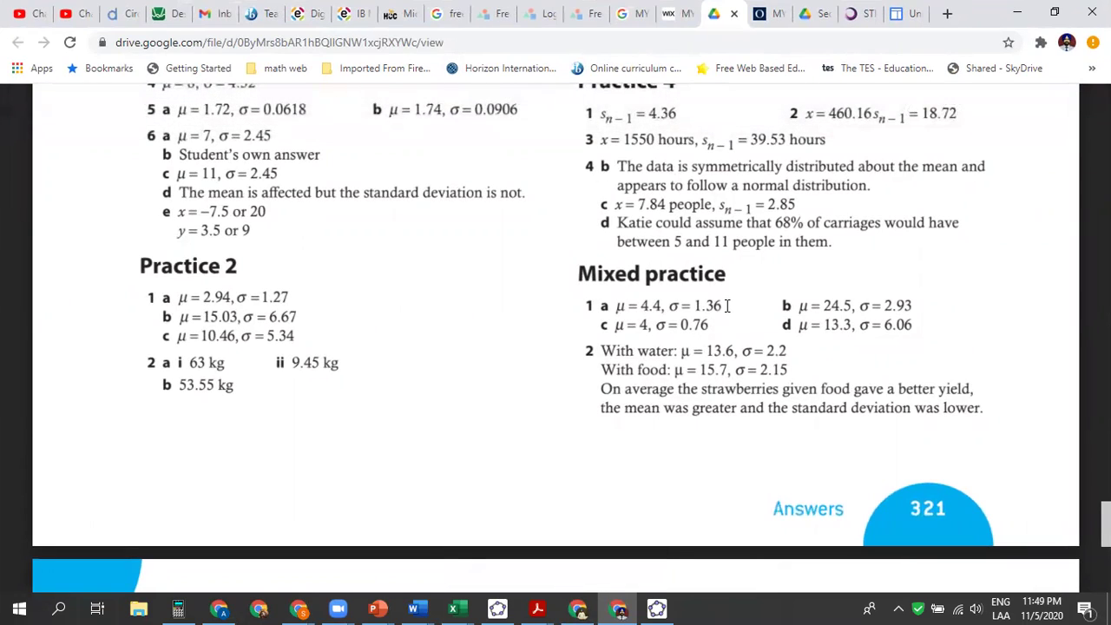
pyautogui.click(98, 607)
pyautogui.click(538, 165)
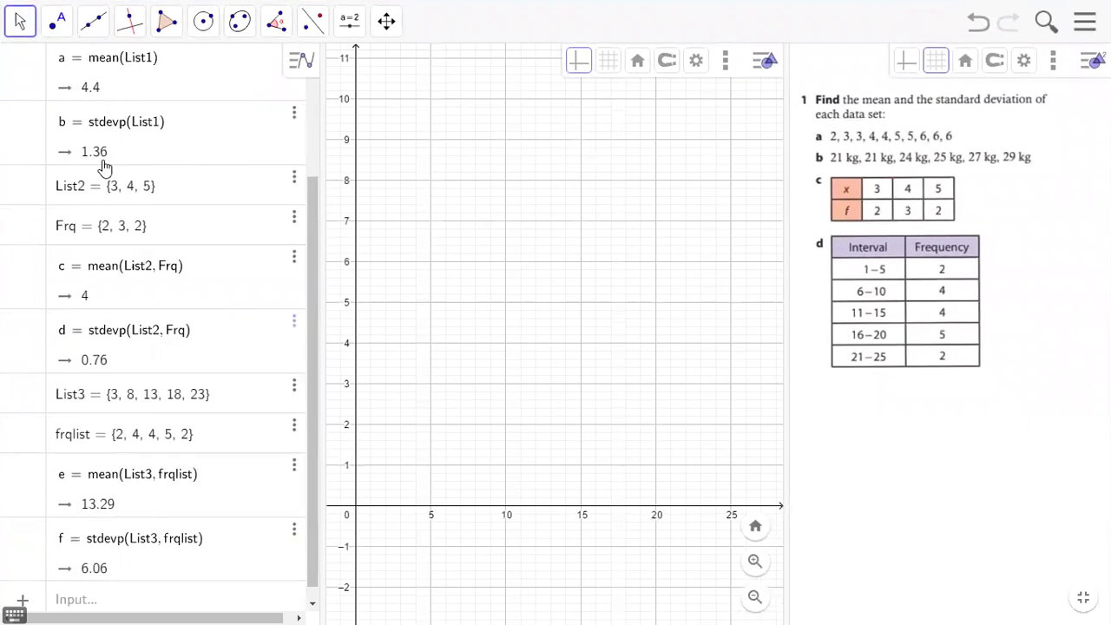
pyautogui.click(97, 608)
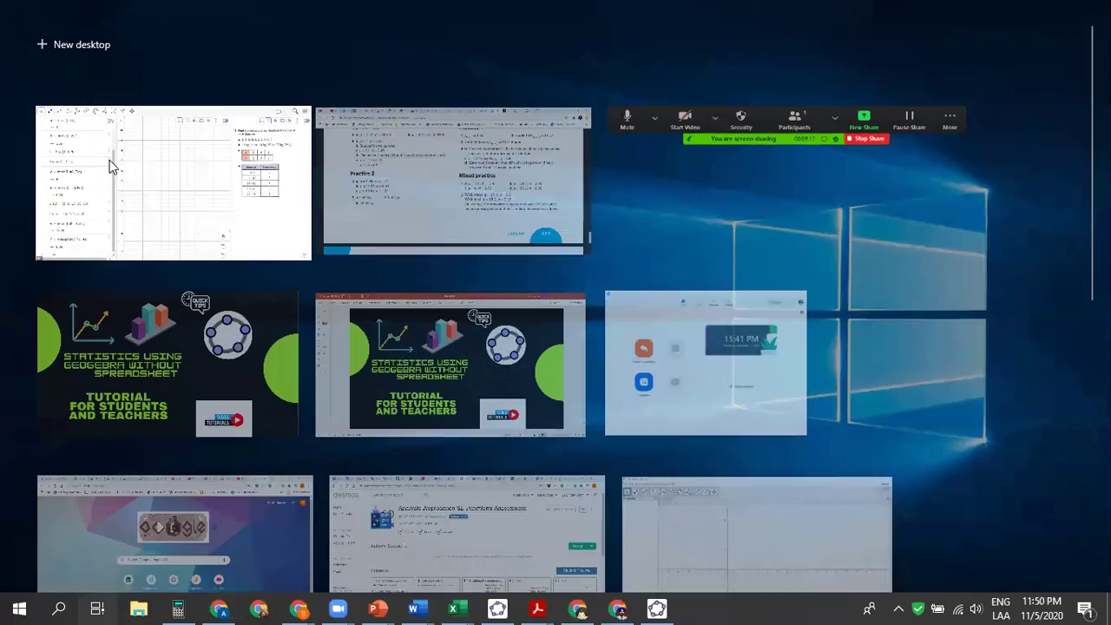
pyautogui.click(386, 190)
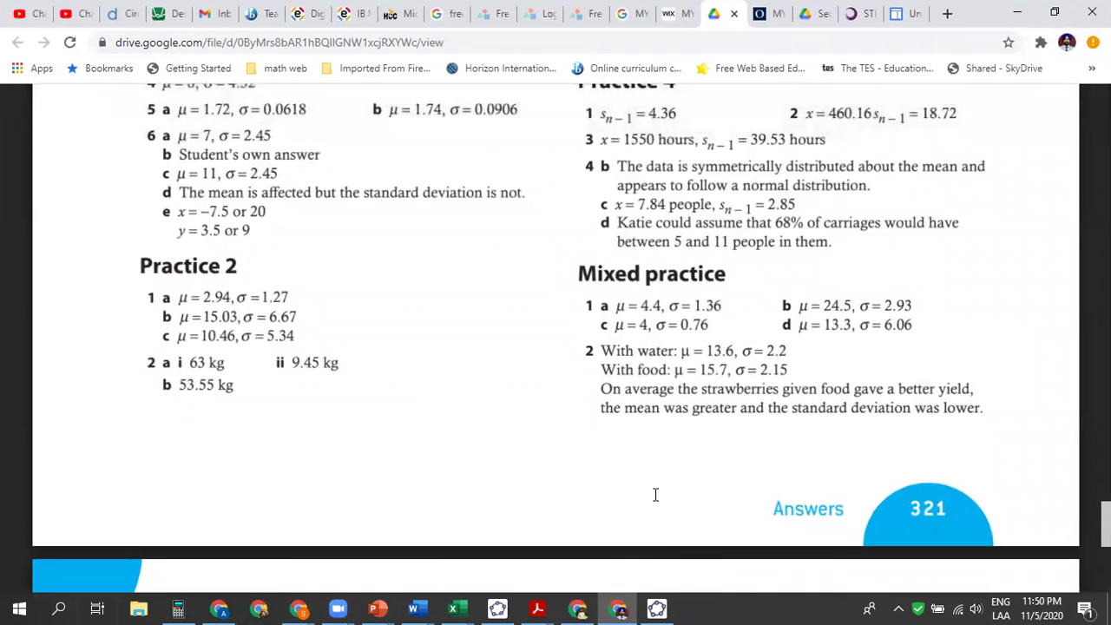
pyautogui.click(656, 607)
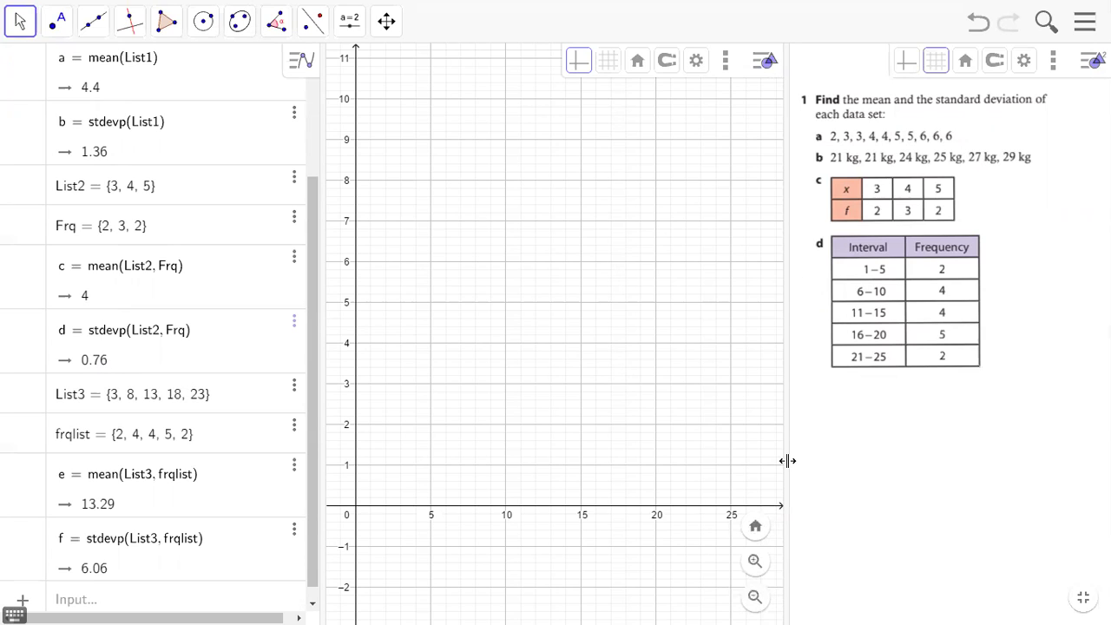
pyautogui.press('super+Tab')
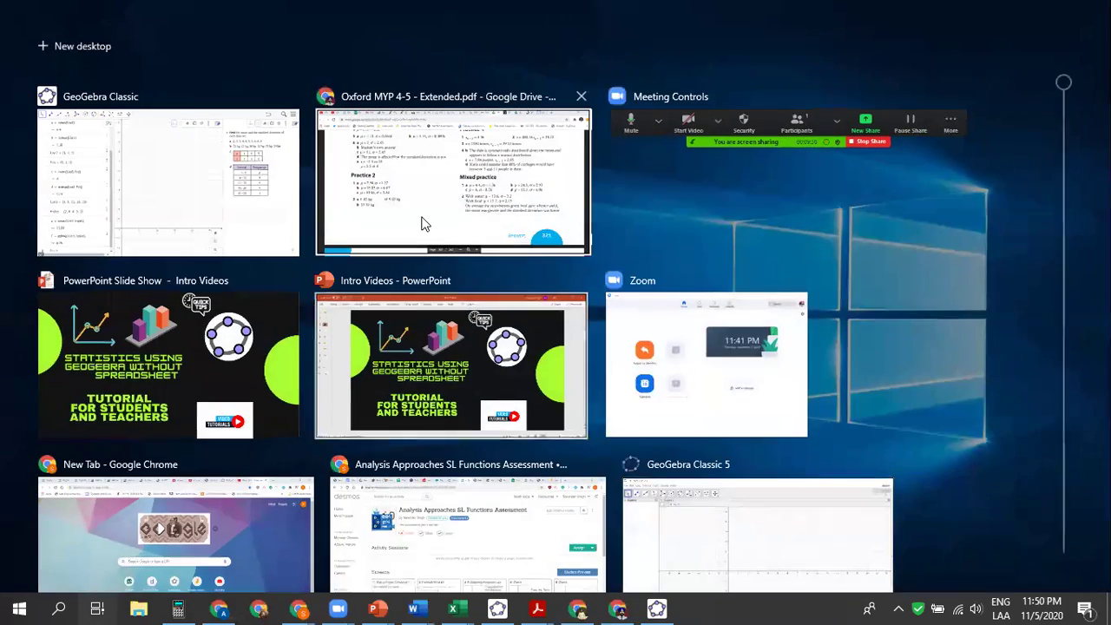
pyautogui.click(420, 224)
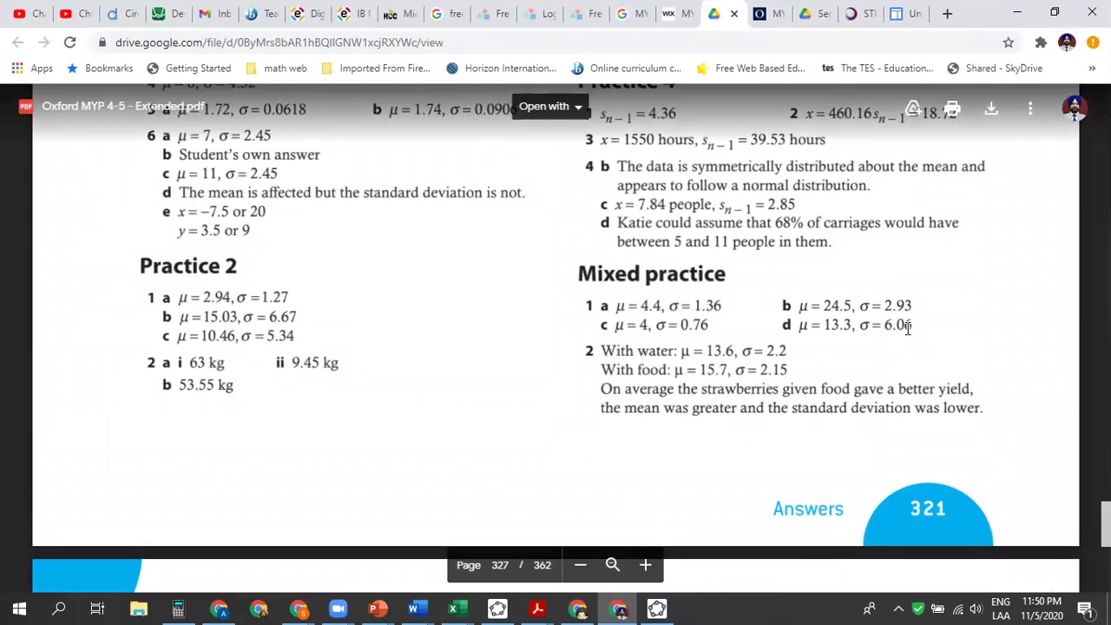
pyautogui.press('super+Tab')
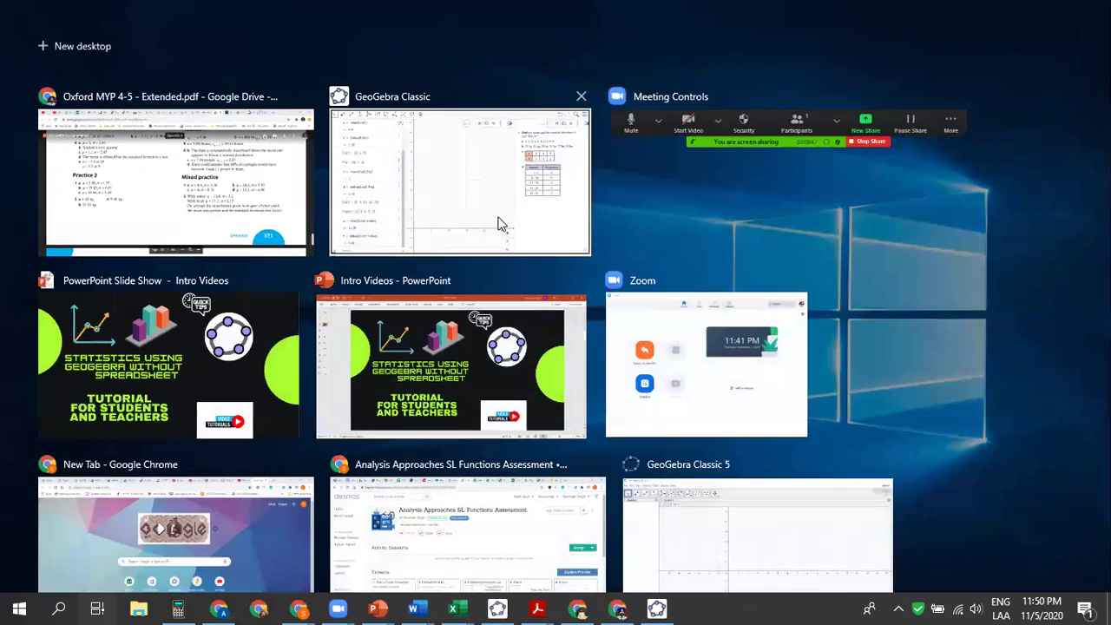
pyautogui.click(498, 218)
# - Calculate the median of the table d midpoints with median(List3), without a frequency argument
pyautogui.scroll(-1, 317, 461)
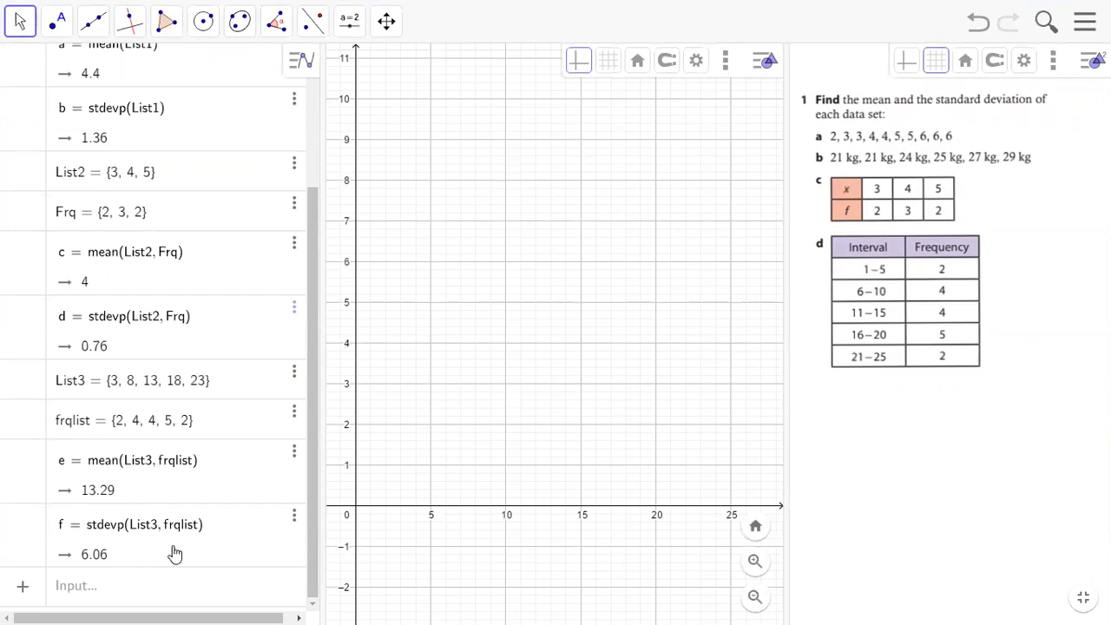
pyautogui.scroll(2, 180, 451)
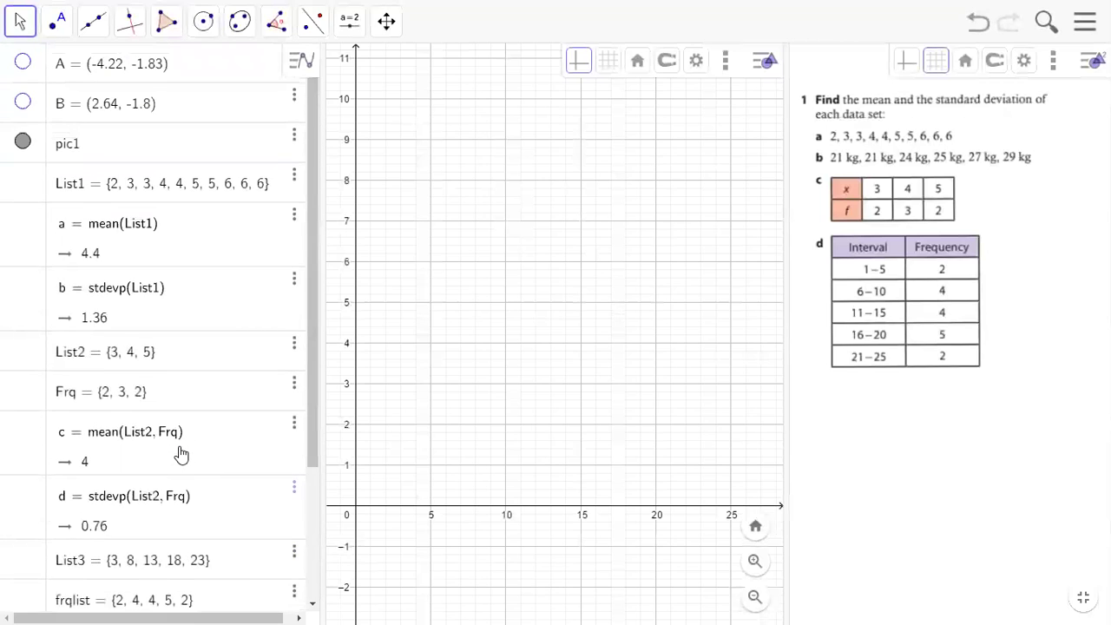
pyautogui.scroll(-2, 181, 453)
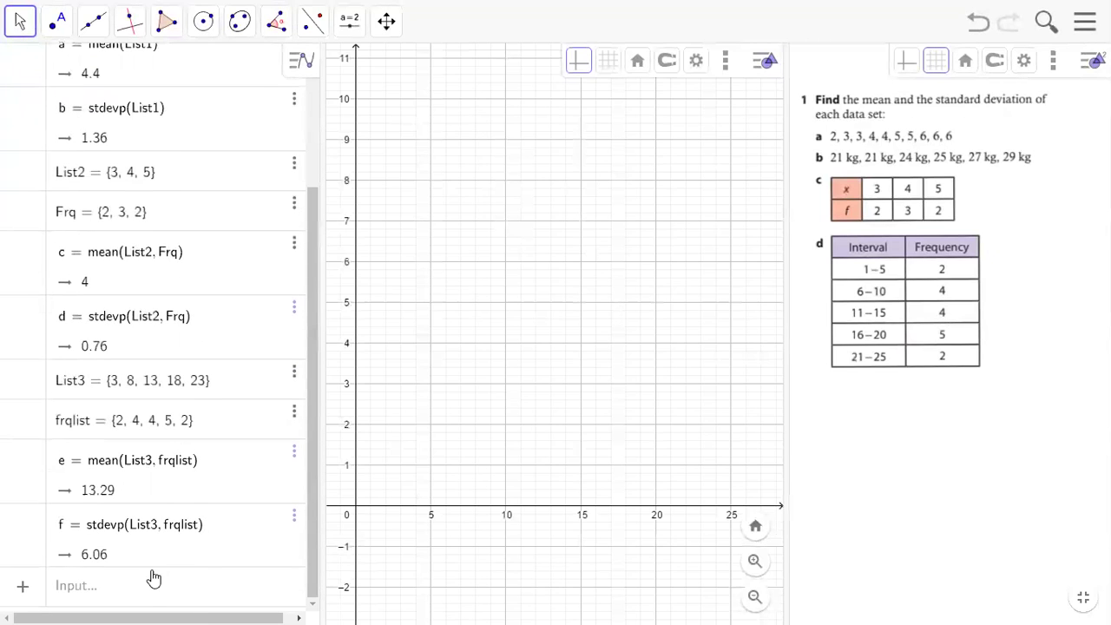
pyautogui.click(141, 591)
pyautogui.write('median')
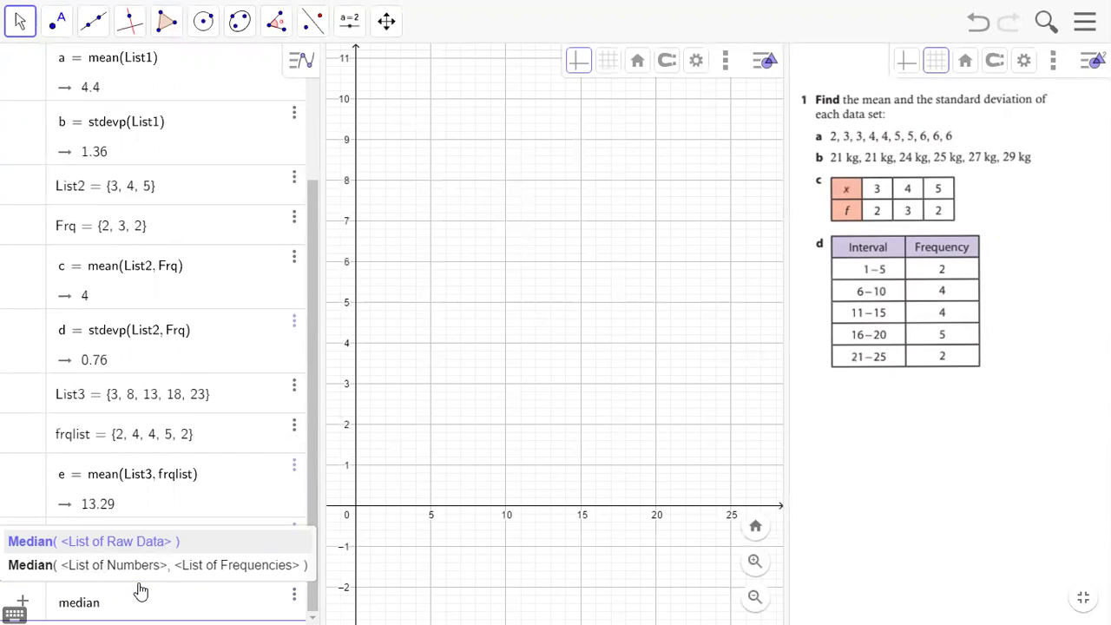
pyautogui.write('(L')
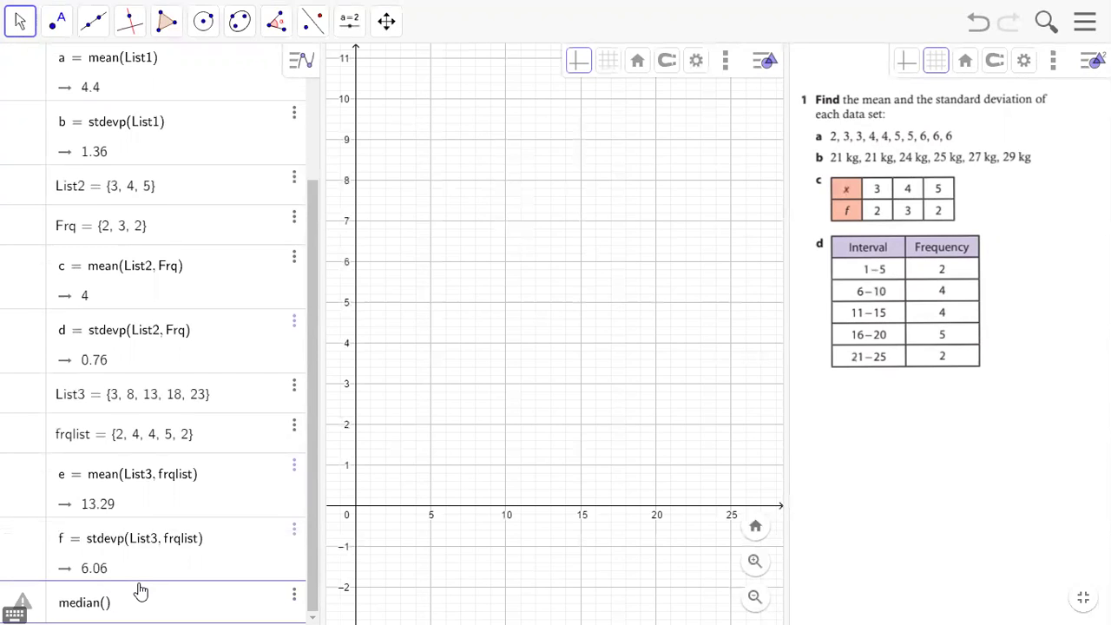
pyautogui.write('ist3')
pyautogui.press('Return')
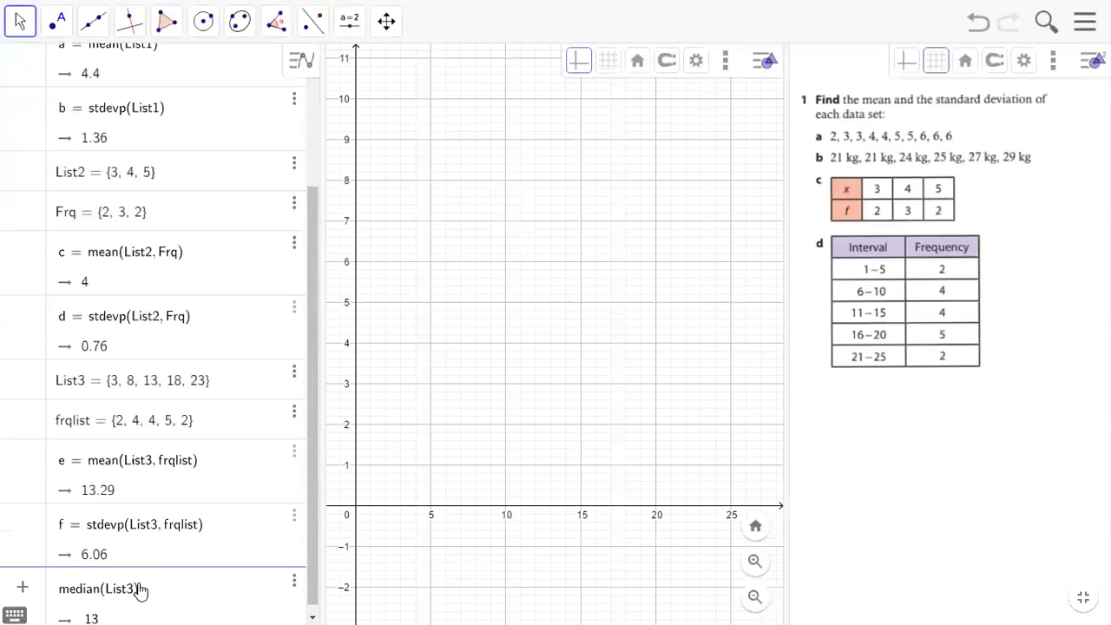
# - Remove the unconfirmed median(List3) expression, leaving the input row empty
pyautogui.press('BackSpace')
pyautogui.press('BackSpace')
pyautogui.press('BackSpace')
pyautogui.press('BackSpace')
pyautogui.press('BackSpace')
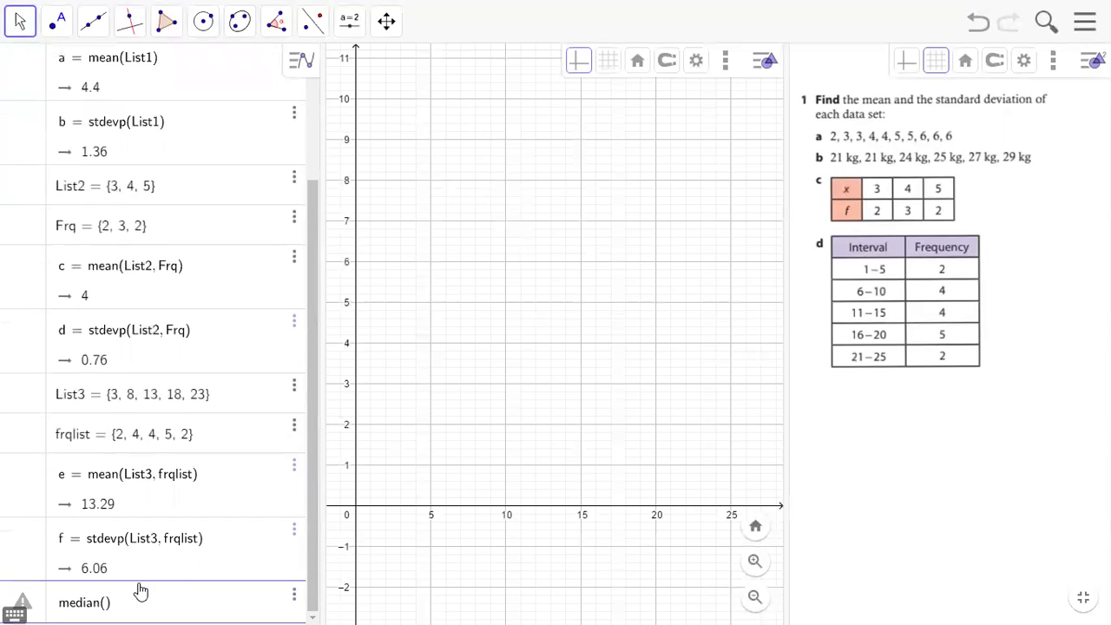
pyautogui.press('BackSpace')
pyautogui.press('BackSpace')
pyautogui.press('BackSpace')
pyautogui.press('BackSpace')
pyautogui.press('BackSpace')
pyautogui.press('BackSpace')
pyautogui.press('BackSpace')
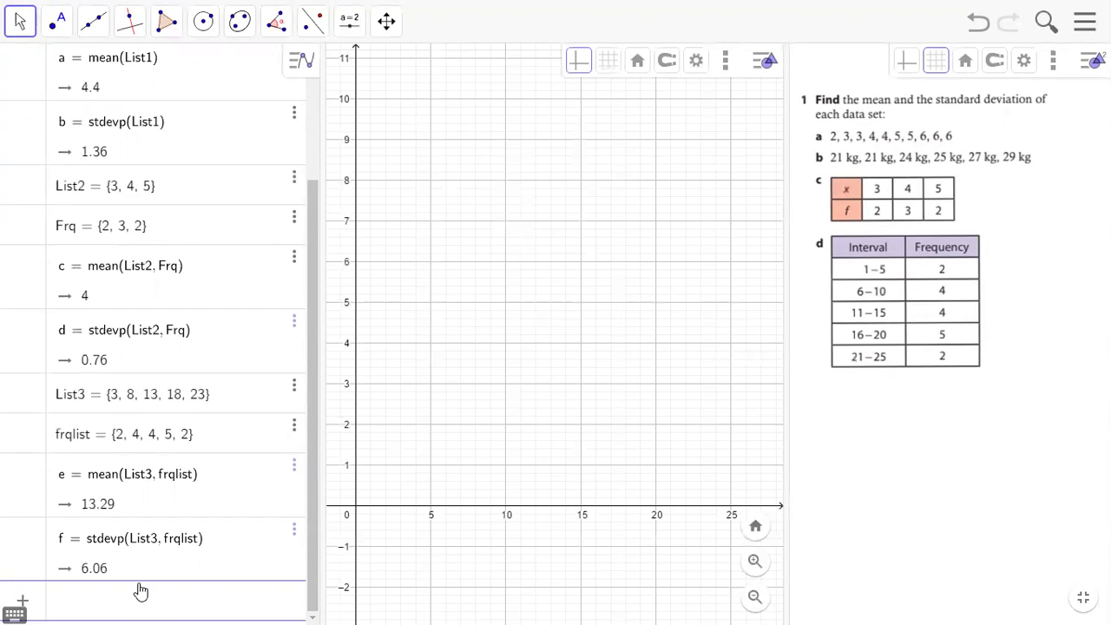
# - Look up the argument syntax of the Mode command and clear the entry again
pyautogui.write('mode')
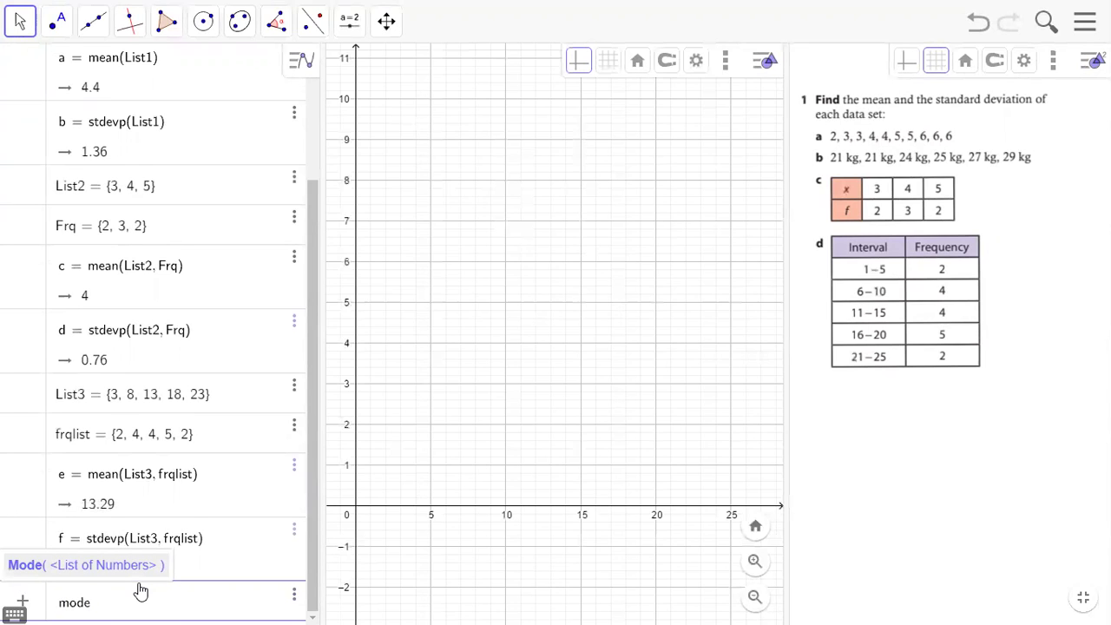
pyautogui.press('BackSpace')
pyautogui.press('BackSpace')
pyautogui.press('BackSpace')
pyautogui.press('BackSpace')
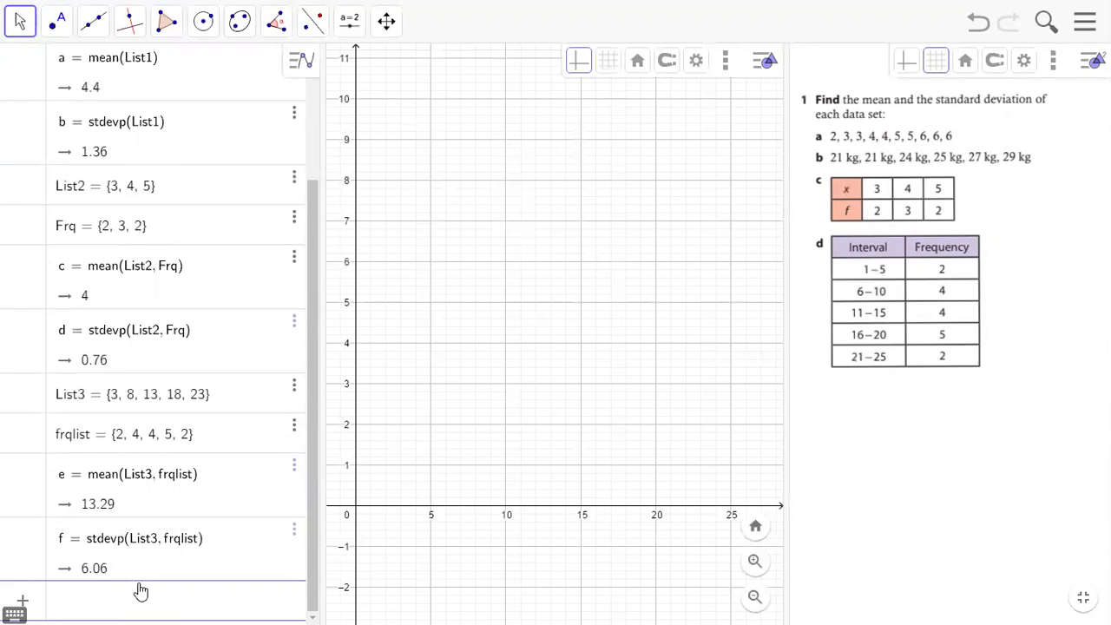
pyautogui.write('Barc')
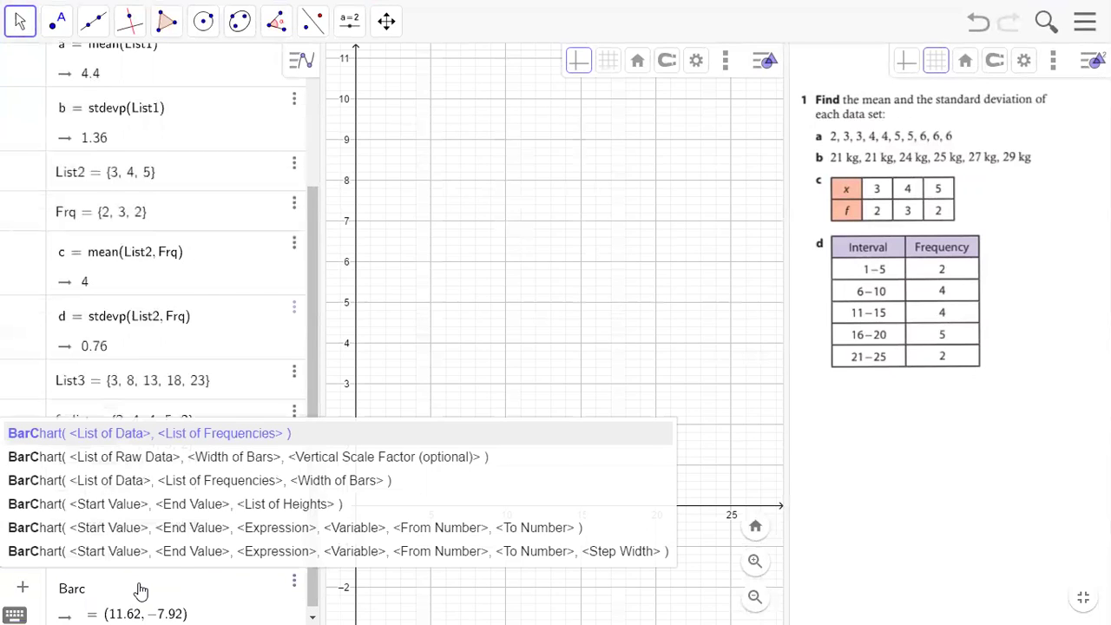
pyautogui.press('Return')
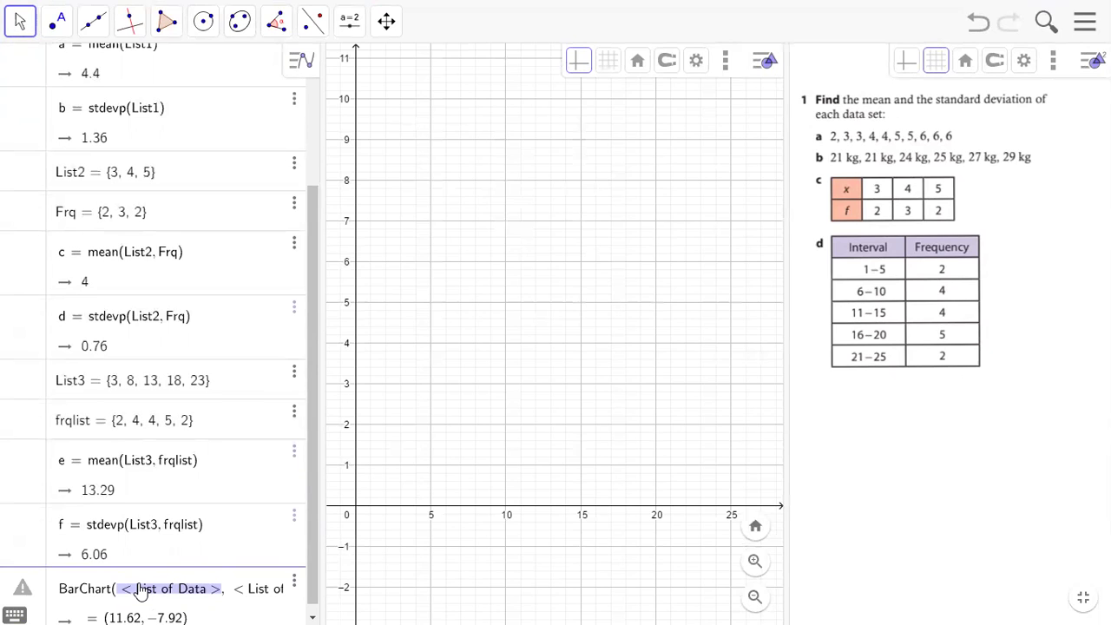
pyautogui.write('List2')
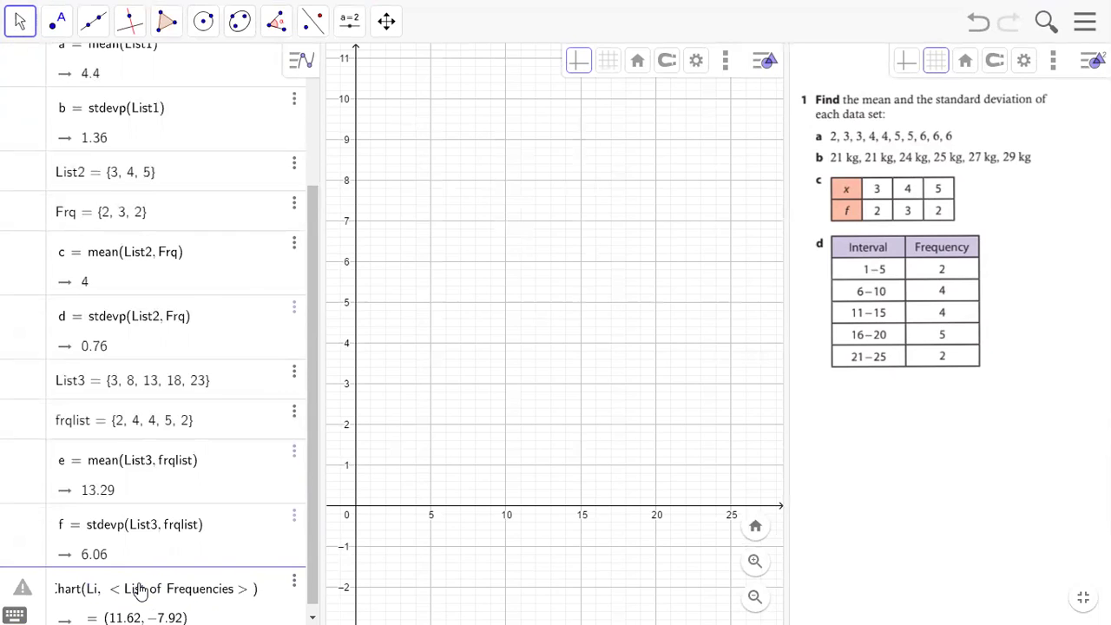
pyautogui.press('Tab')
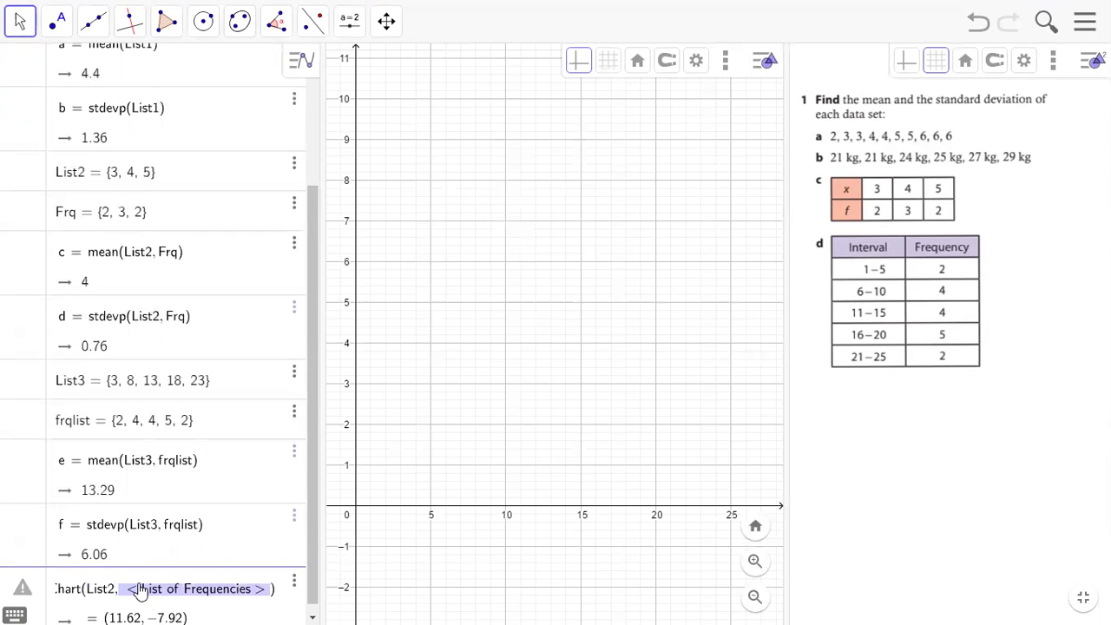
pyautogui.write('Frq')
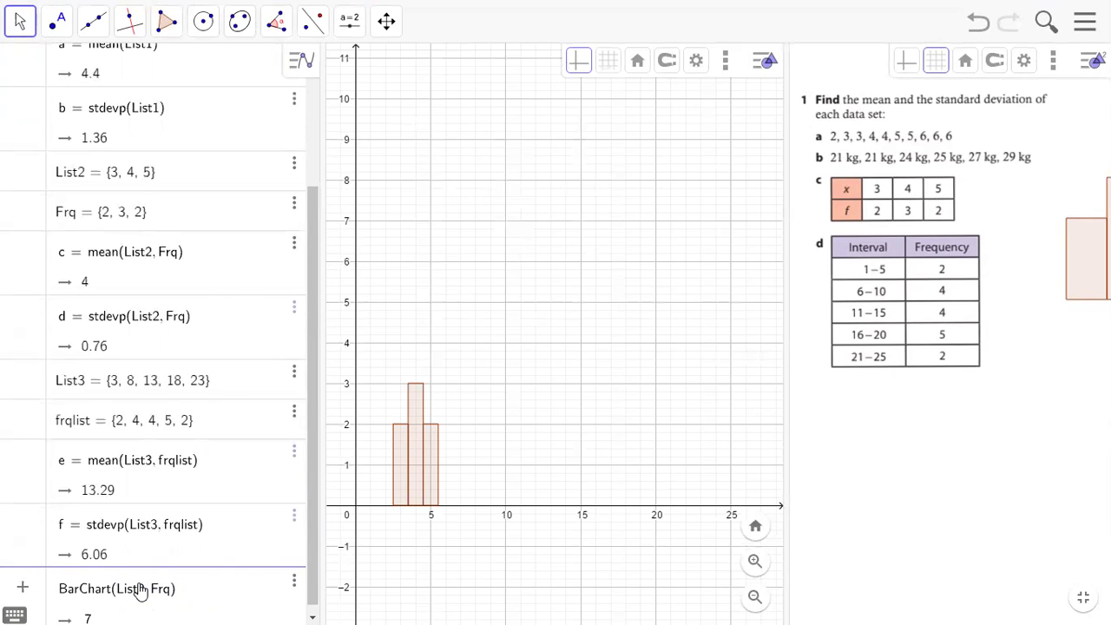
pyautogui.press('Escape')
# - Enter a bar chart of table c with BarChart(List2, Frq)
pyautogui.write('B')
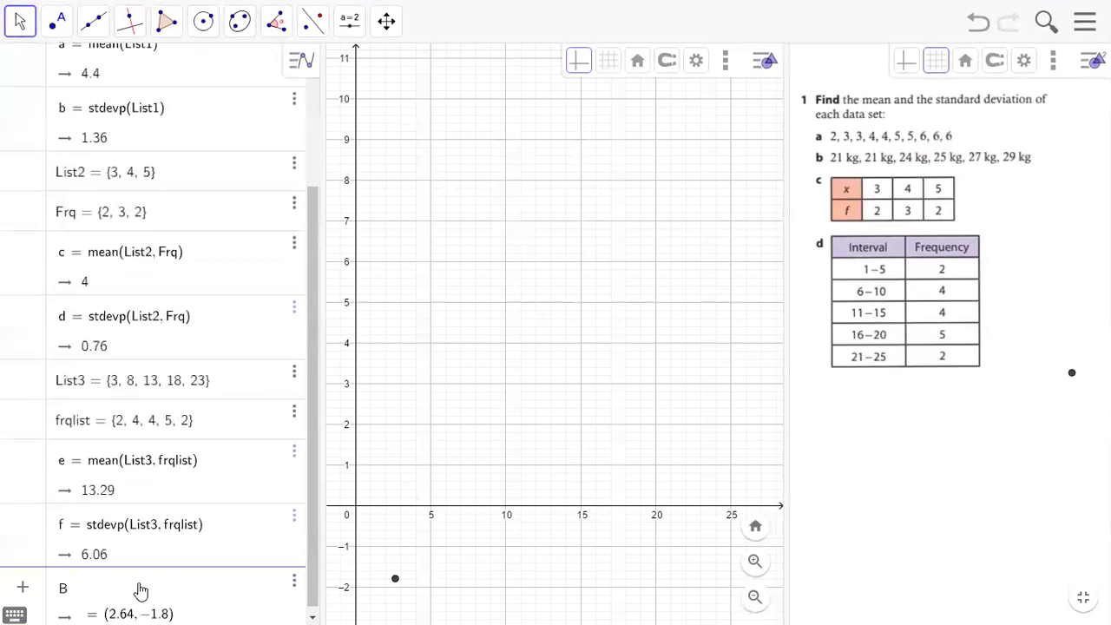
pyautogui.write('archa')
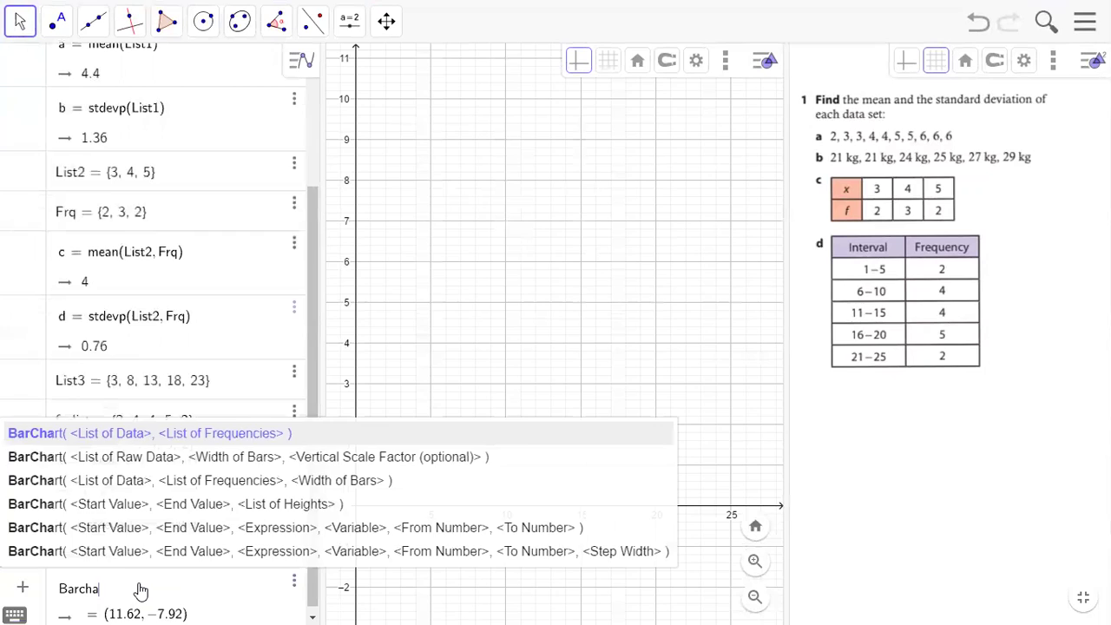
pyautogui.press('Return')
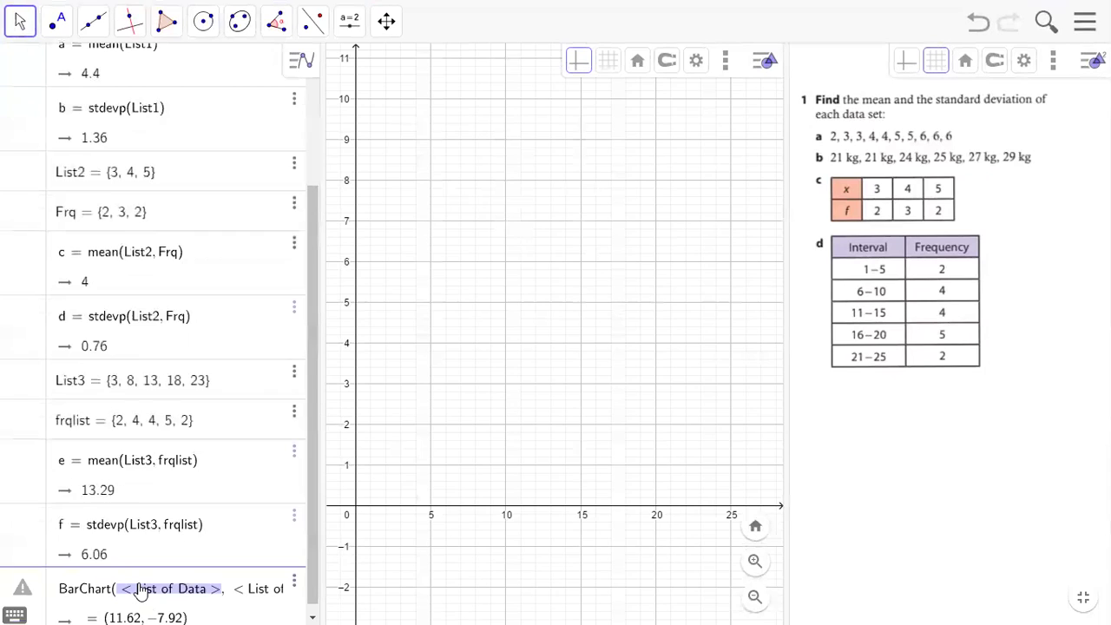
pyautogui.write('List2,')
pyautogui.press('Tab')
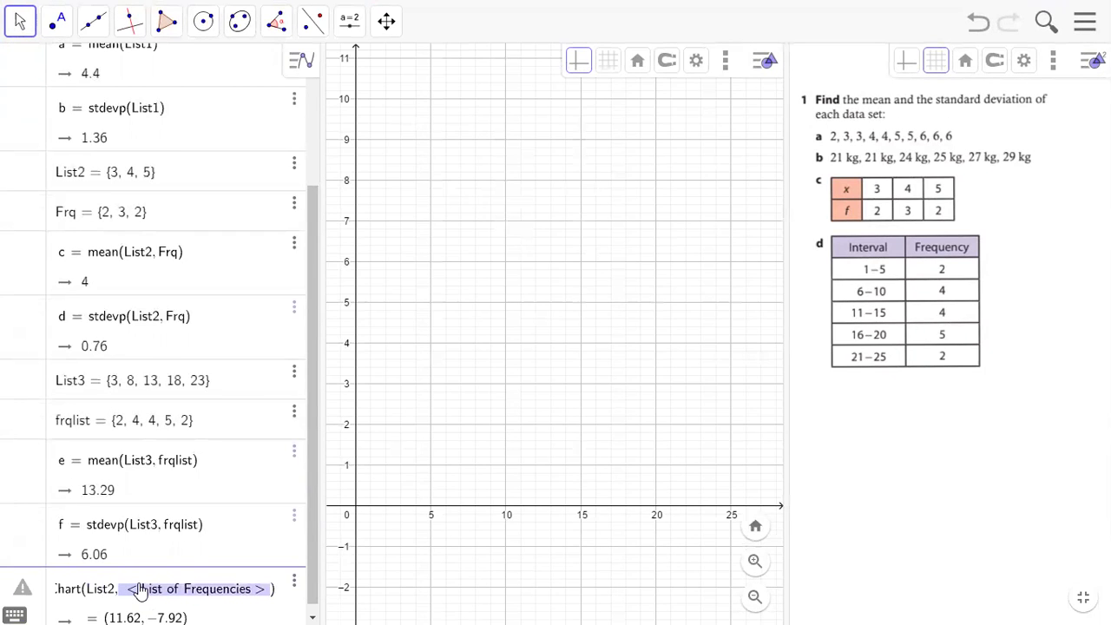
pyautogui.write('Frq')
pyautogui.press('Return')
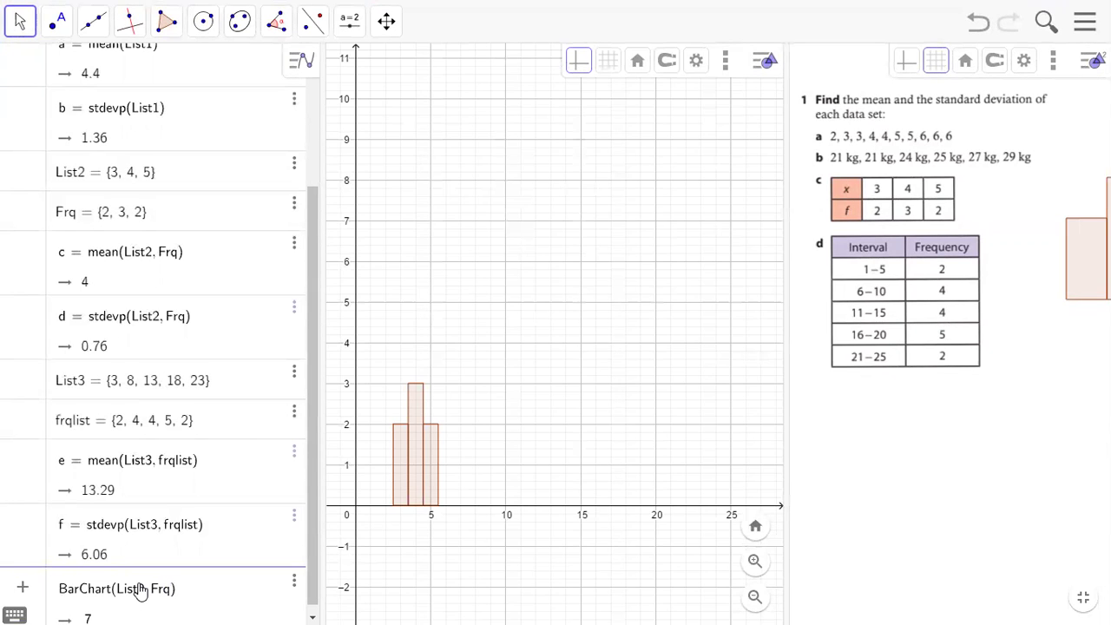
# - Try bar widths of 2 and 3 in the bar chart, remove the width argument again and confirm BarChart(List2, Frq)
pyautogui.click(140, 590)
pyautogui.write(',2')
pyautogui.press('Return')
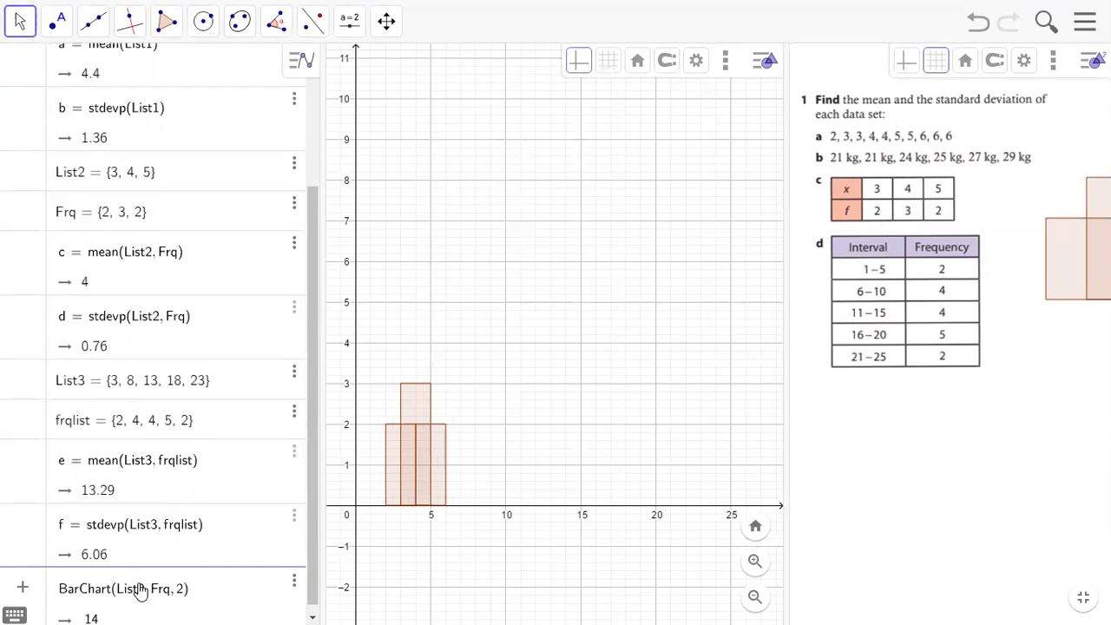
pyautogui.press('BackSpace')
pyautogui.write('3')
pyautogui.press('Return')
pyautogui.press('BackSpace')
pyautogui.press('BackSpace')
pyautogui.press('Return')
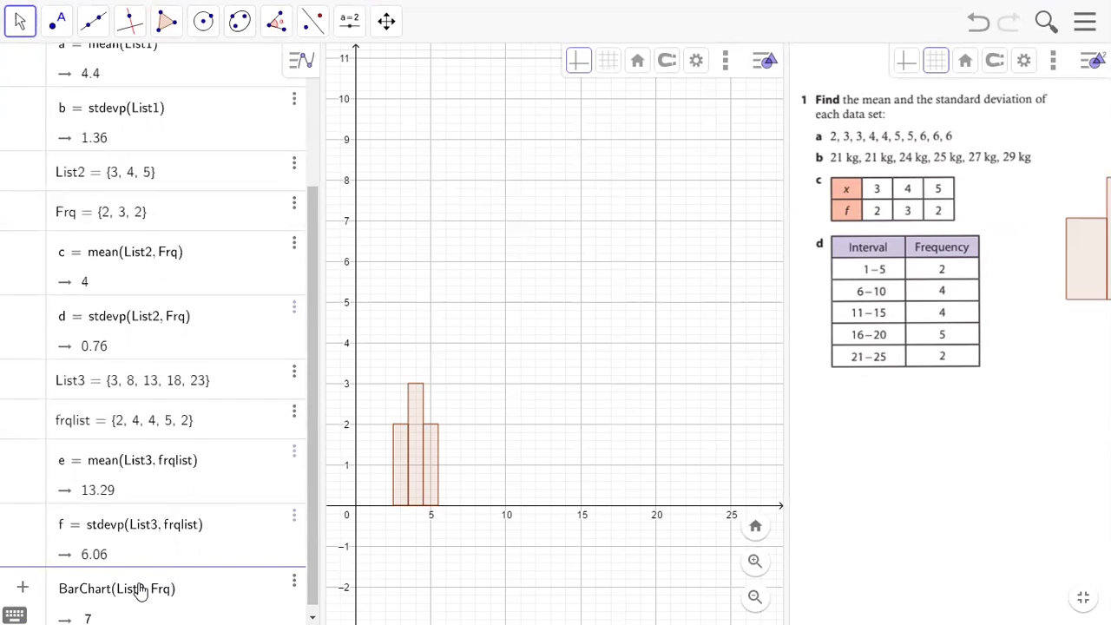
pyautogui.press('Return')
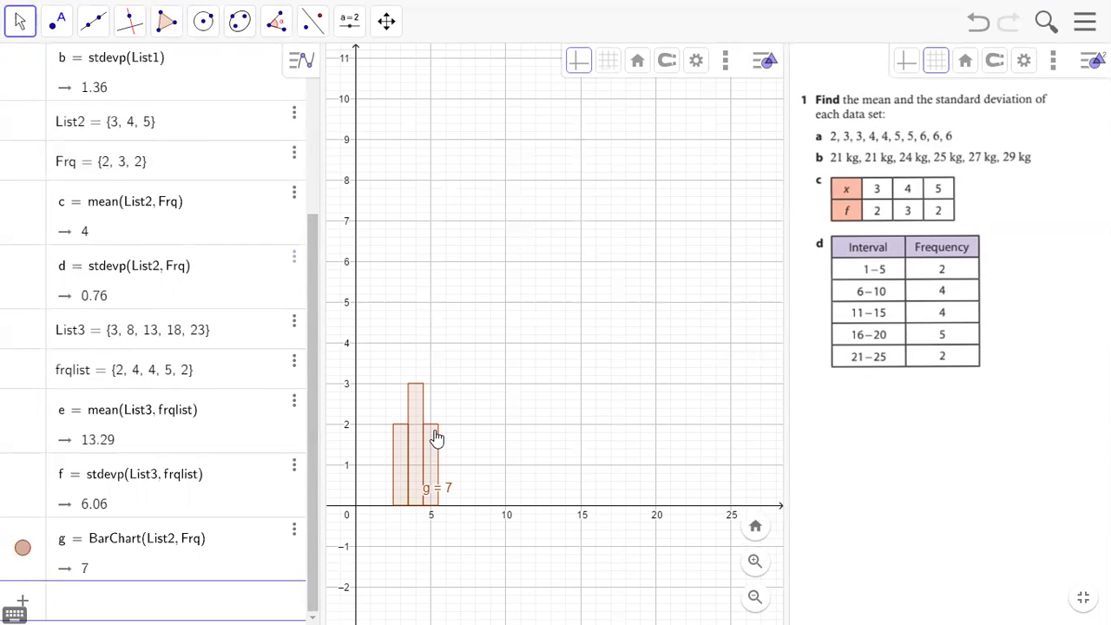
# - Set the last frequency in the Frq list to 5 so the list reads {2, 3, 5}
pyautogui.click(142, 167)
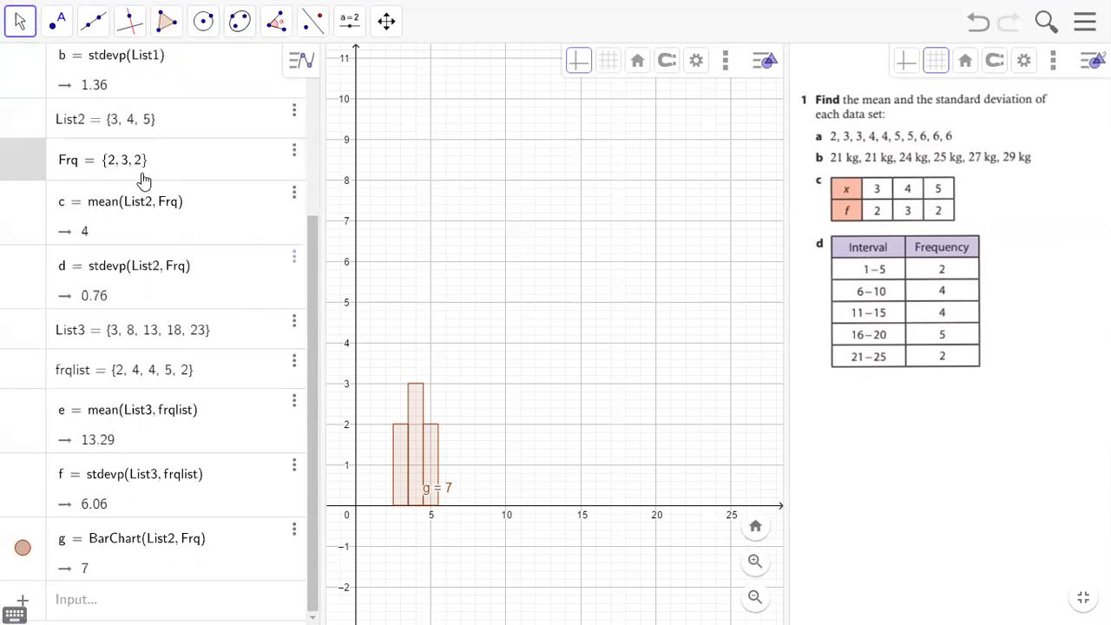
pyautogui.press('BackSpace')
pyautogui.write('5')
pyautogui.press('Return')
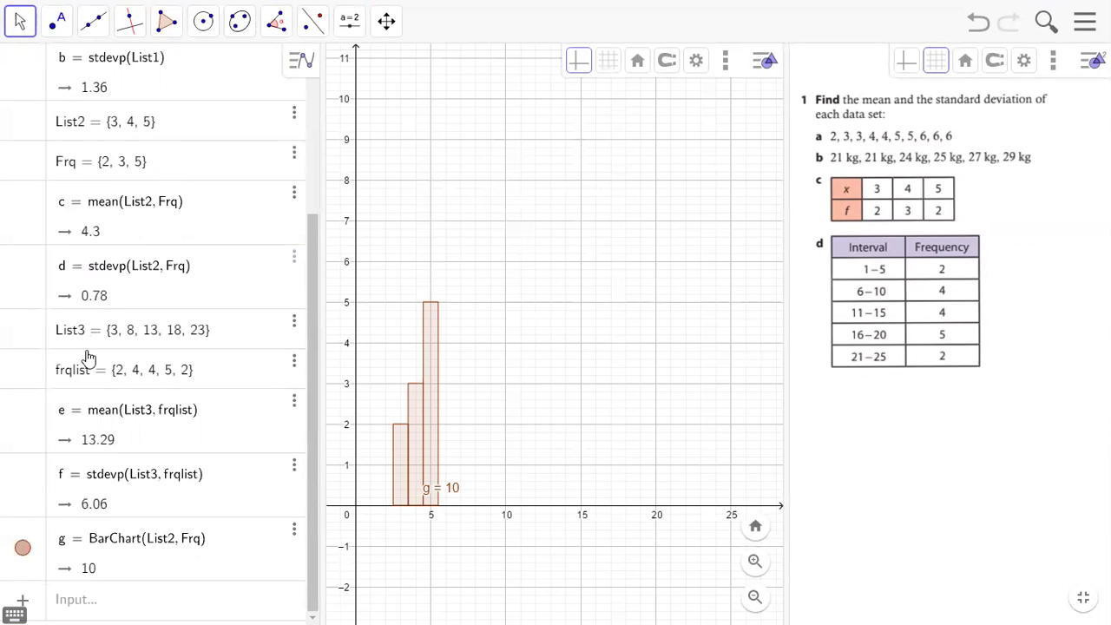
# - Look up the argument variants of the BoxPlot command and clear the entry again
pyautogui.click(94, 604)
pyautogui.write('box')
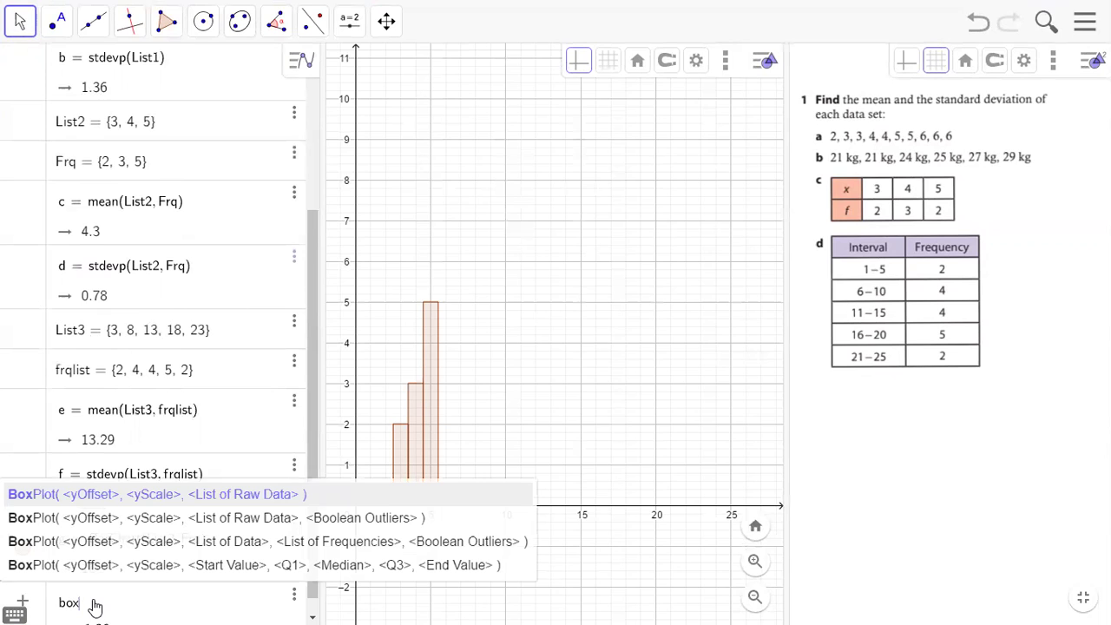
pyautogui.press('BackSpace')
pyautogui.press('BackSpace')
pyautogui.press('BackSpace')
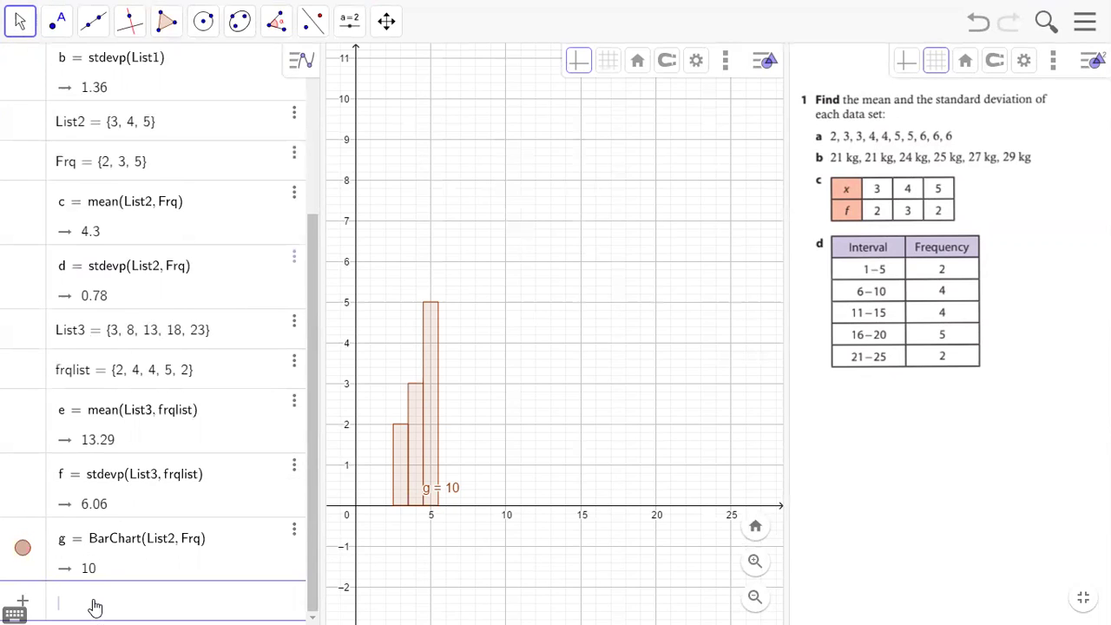
# - Try to create a histogram of table c with Histogram(List2, Frq)
pyautogui.write('hist')
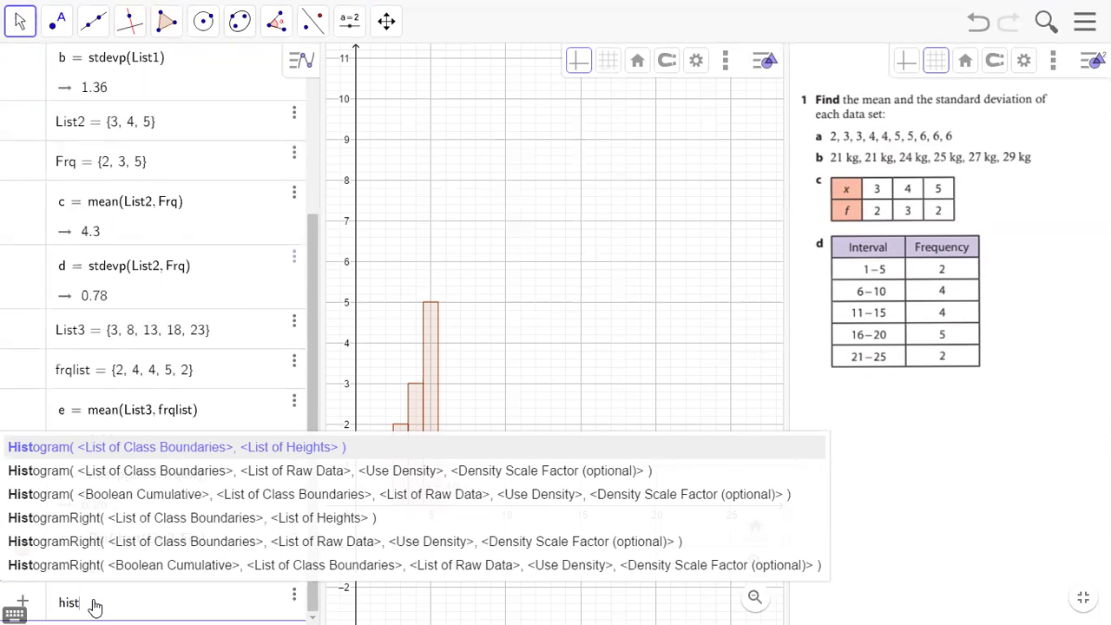
pyautogui.press('Return')
pyautogui.write('List2')
pyautogui.press('Tab')
pyautogui.write('Frq')
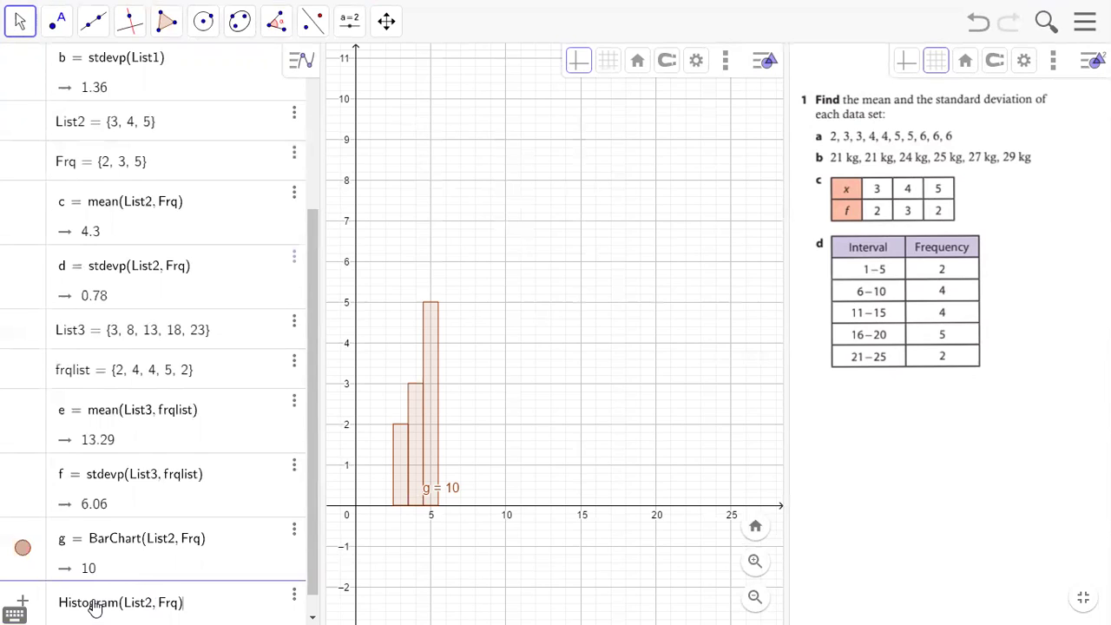
pyautogui.press('Return')
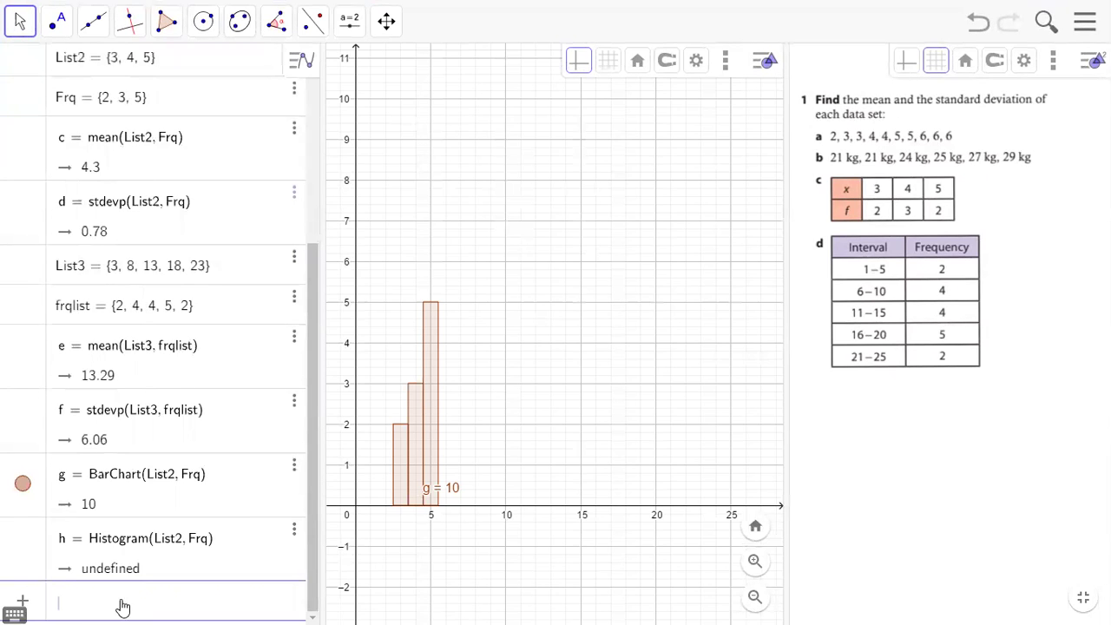
# - Hide the bar chart in the graphics view and clear the Histogram(List2, Frq) definition
pyautogui.click(23, 484)
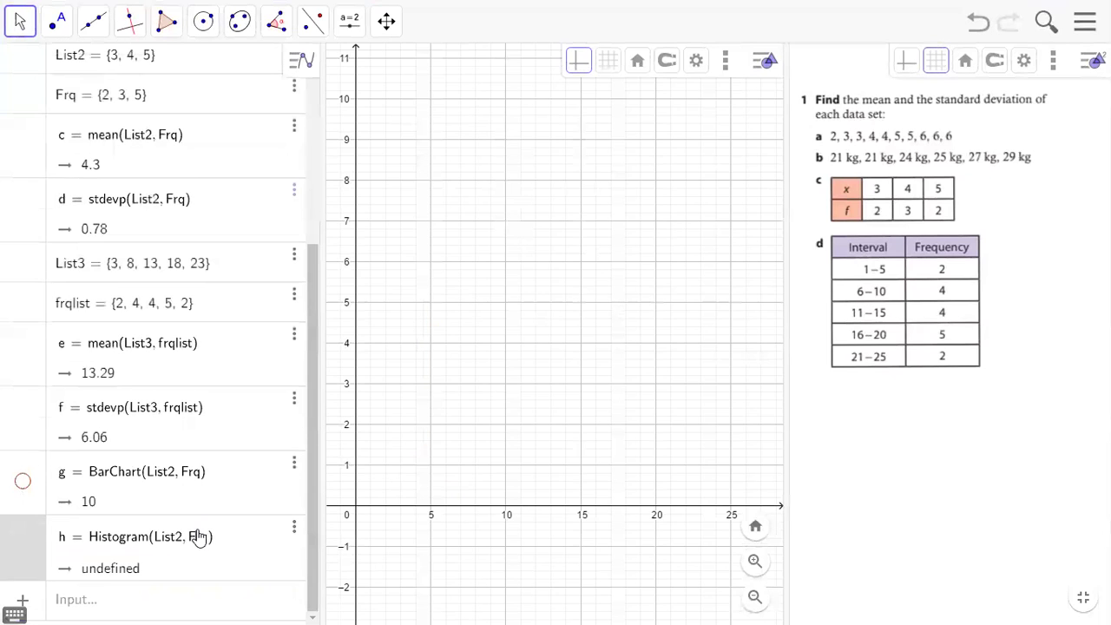
pyautogui.click(249, 552)
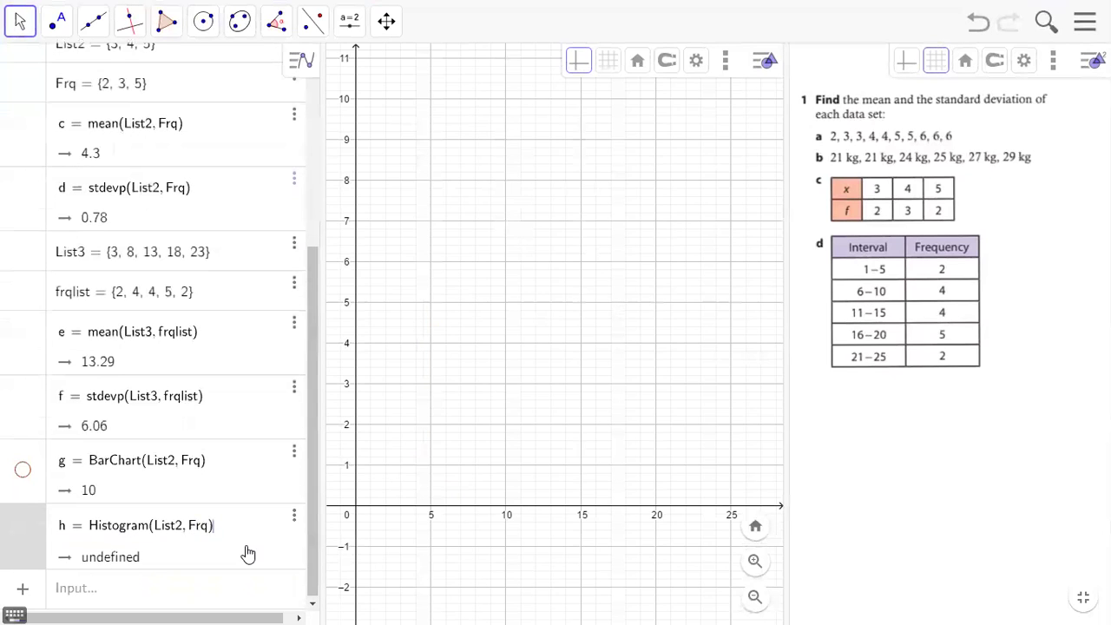
pyautogui.hotkey('ctrl', 'a')
pyautogui.write('h')
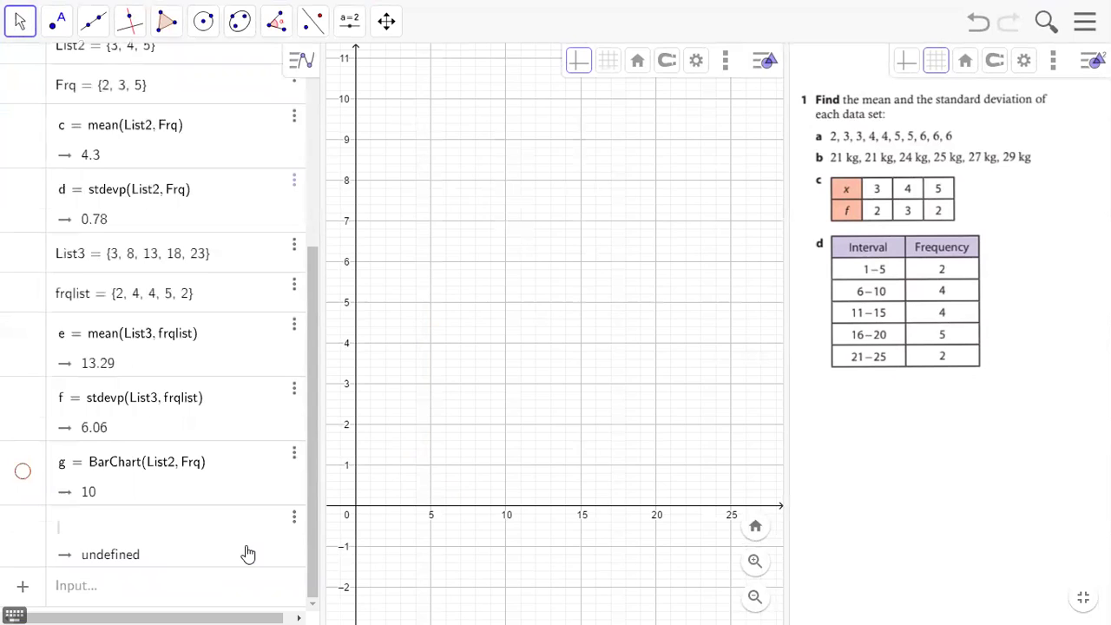
# - Review the argument variants of Histogram and HistogramRight, clear the entry and remove the empty histogram row
pyautogui.write('Hist')
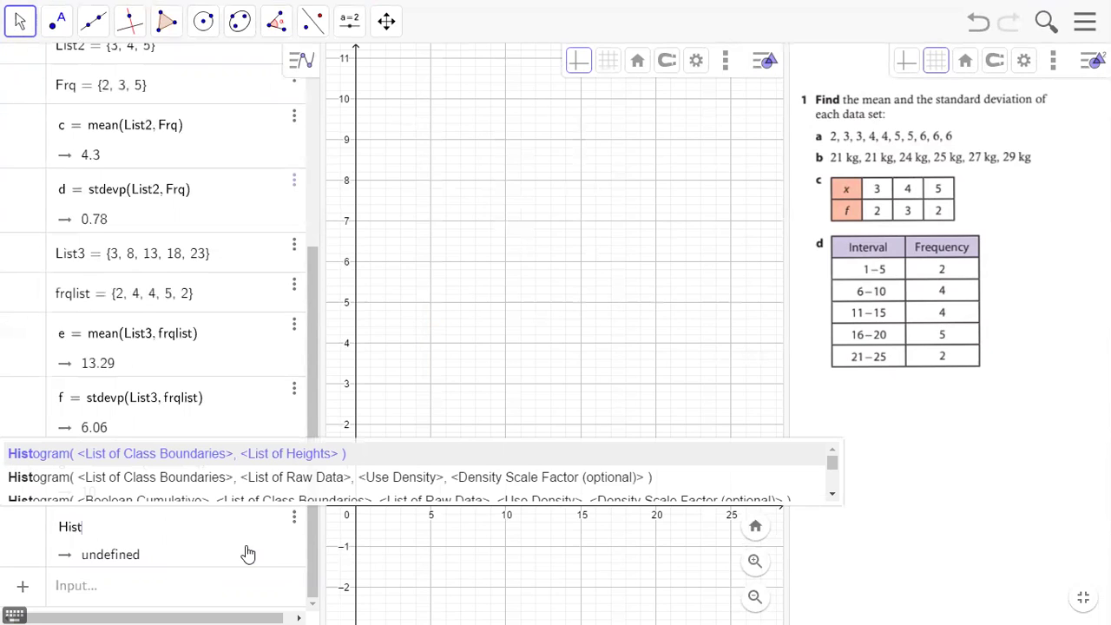
pyautogui.press('Down')
pyautogui.press('Down')
pyautogui.press('Down')
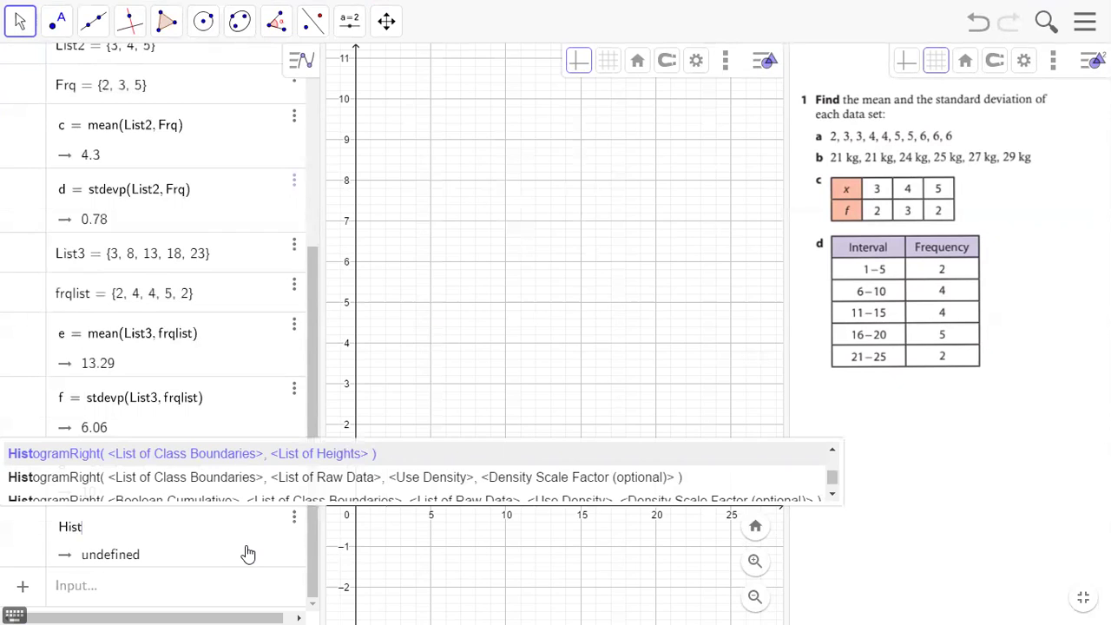
pyautogui.press('BackSpace')
pyautogui.press('BackSpace')
pyautogui.press('BackSpace')
pyautogui.press('BackSpace')
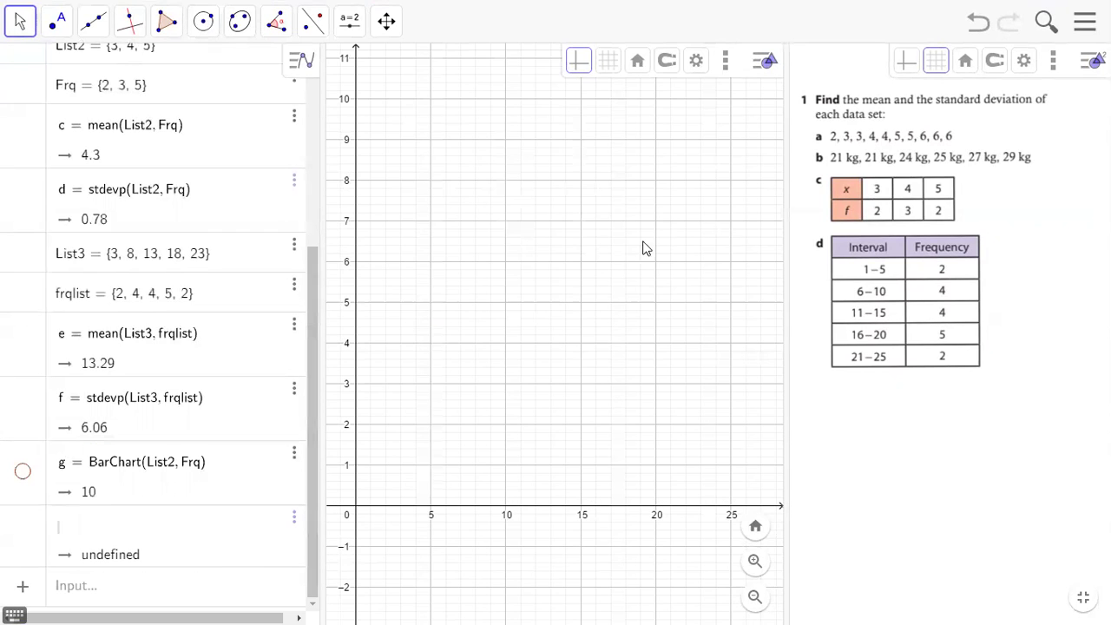
pyautogui.click(887, 97)
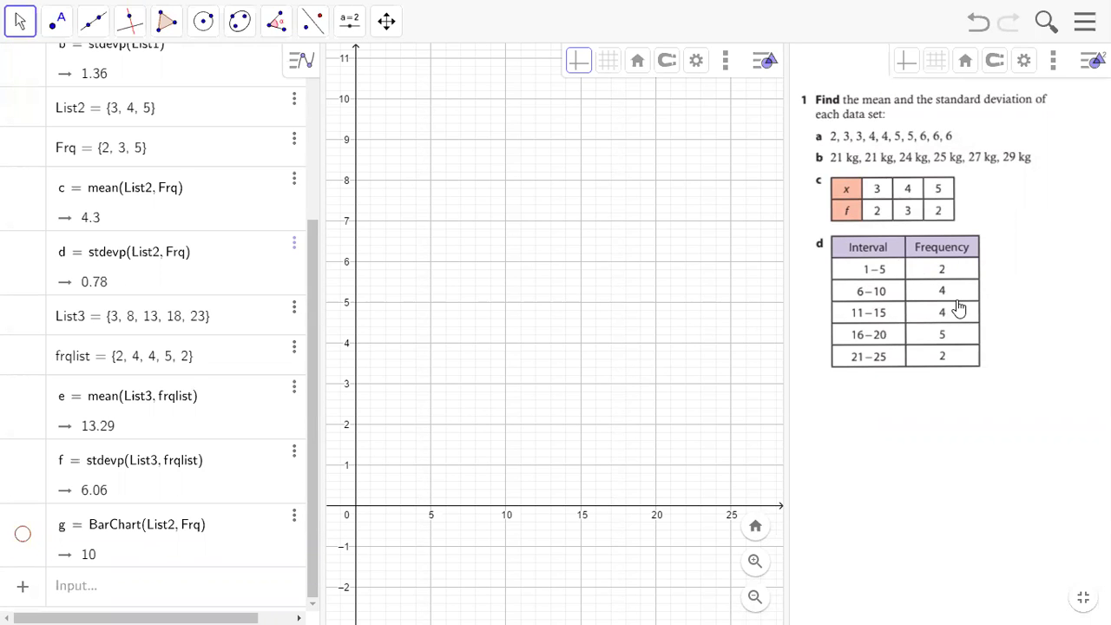
# - Define List4 with table d's class boundaries as {0.5, 5.5, 10.5, 15.5, 20.5, 25.5}
pyautogui.click(87, 596)
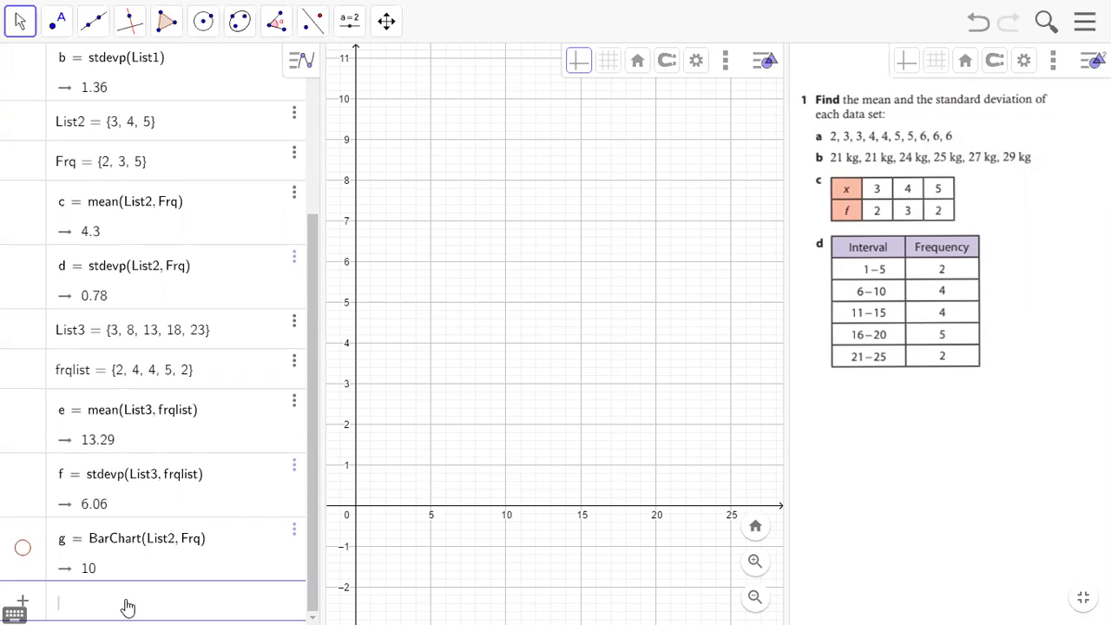
pyautogui.write('List4 = {')
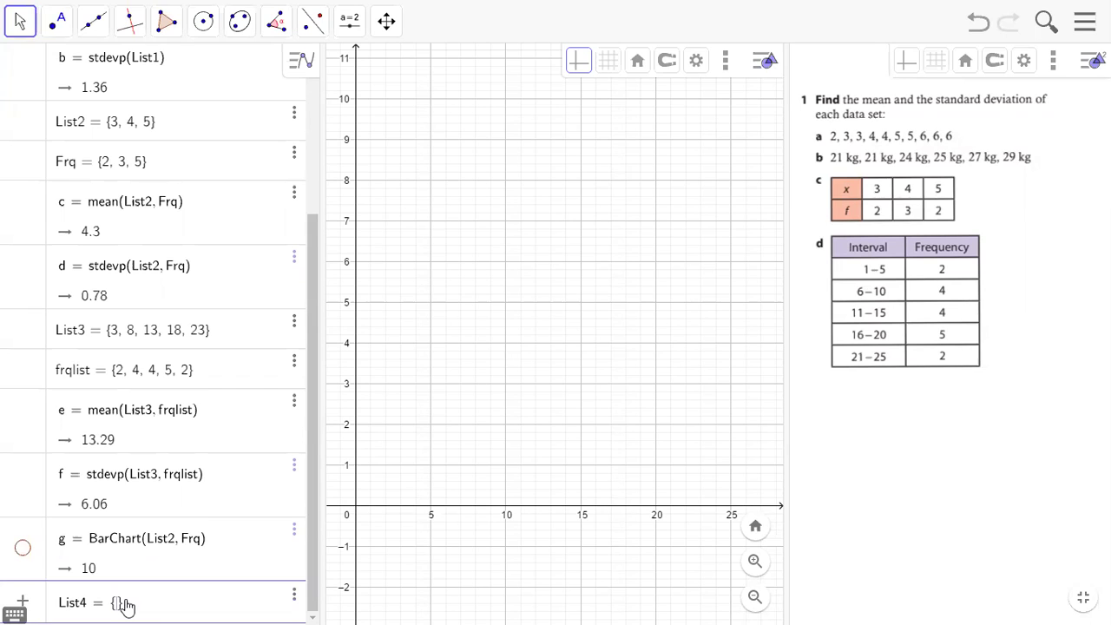
pyautogui.write('0')
pyautogui.write(', 5')
pyautogui.press('BackSpace')
pyautogui.press('BackSpace')
pyautogui.write('.5')
pyautogui.write(', ')
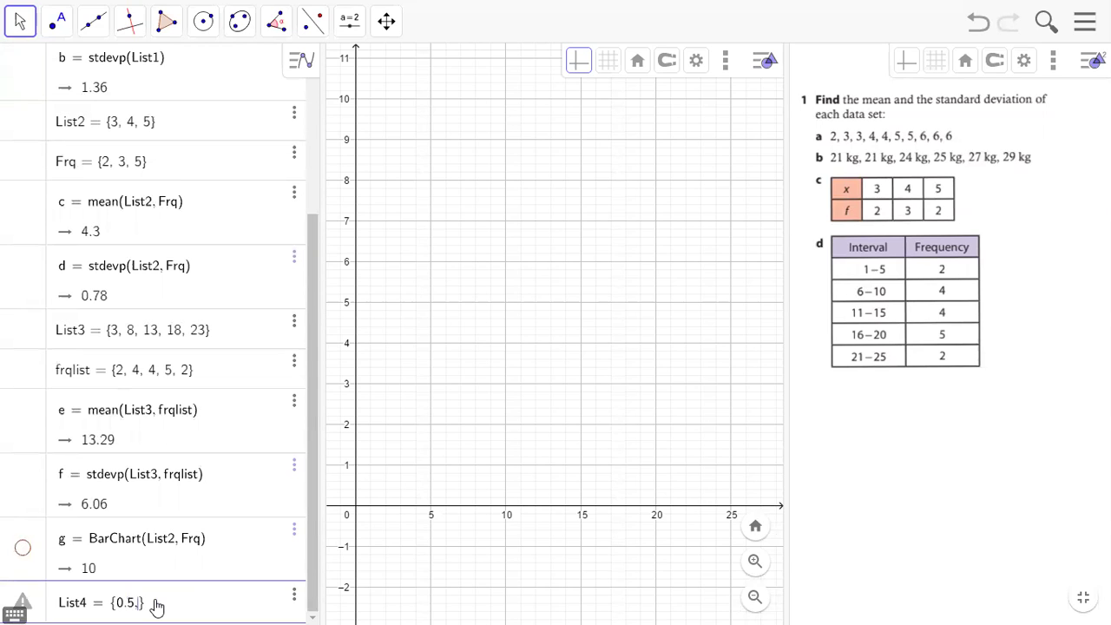
pyautogui.write('5.5, 10.5, 15.5')
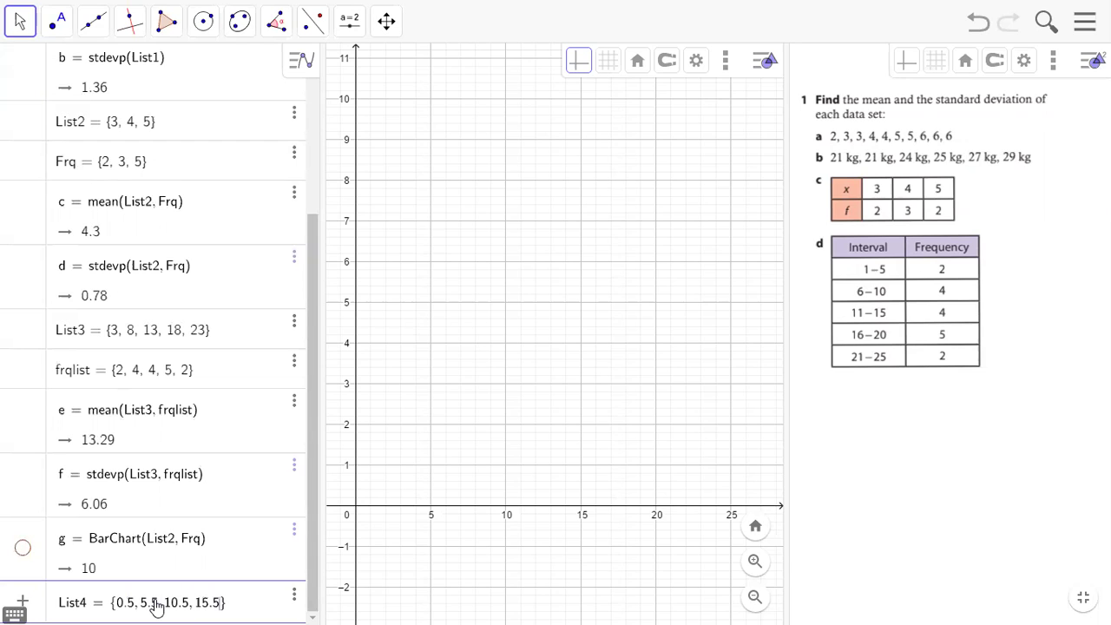
pyautogui.write(', 20.5, 25.5')
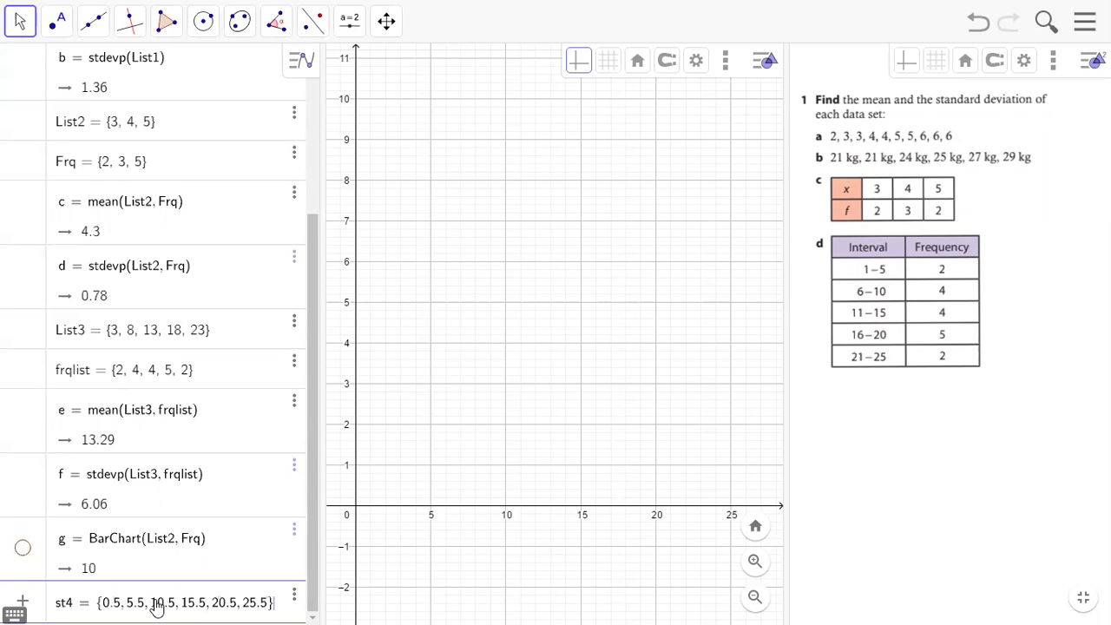
pyautogui.press('Return')
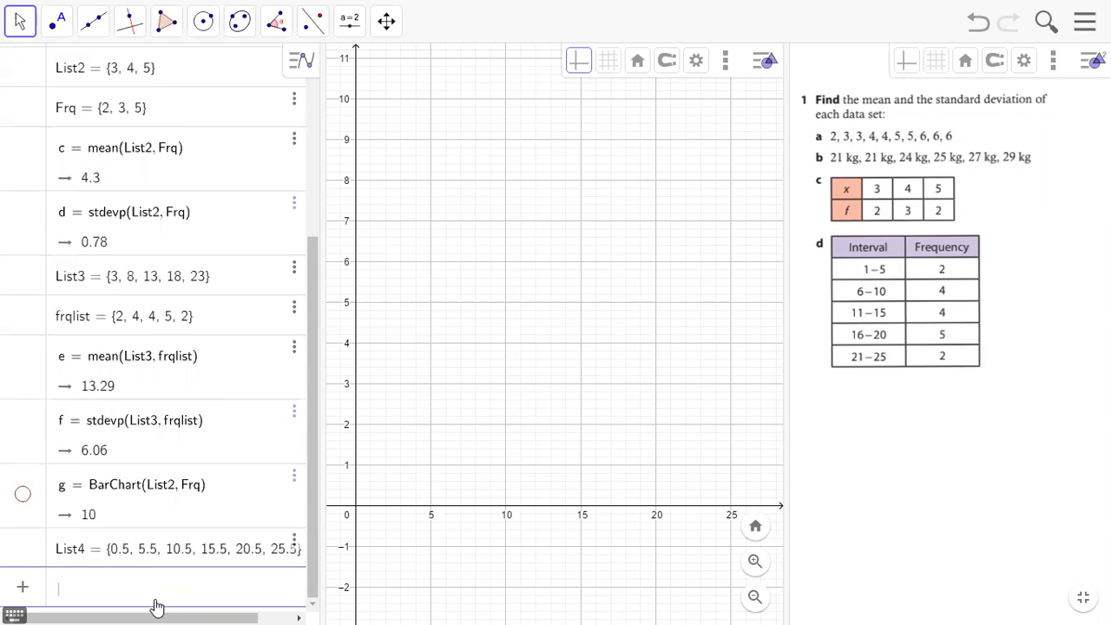
# - Define the frequency list Frq4 for table d as {2, 4, 4, 5, 2}
pyautogui.write('Frq4 = ')
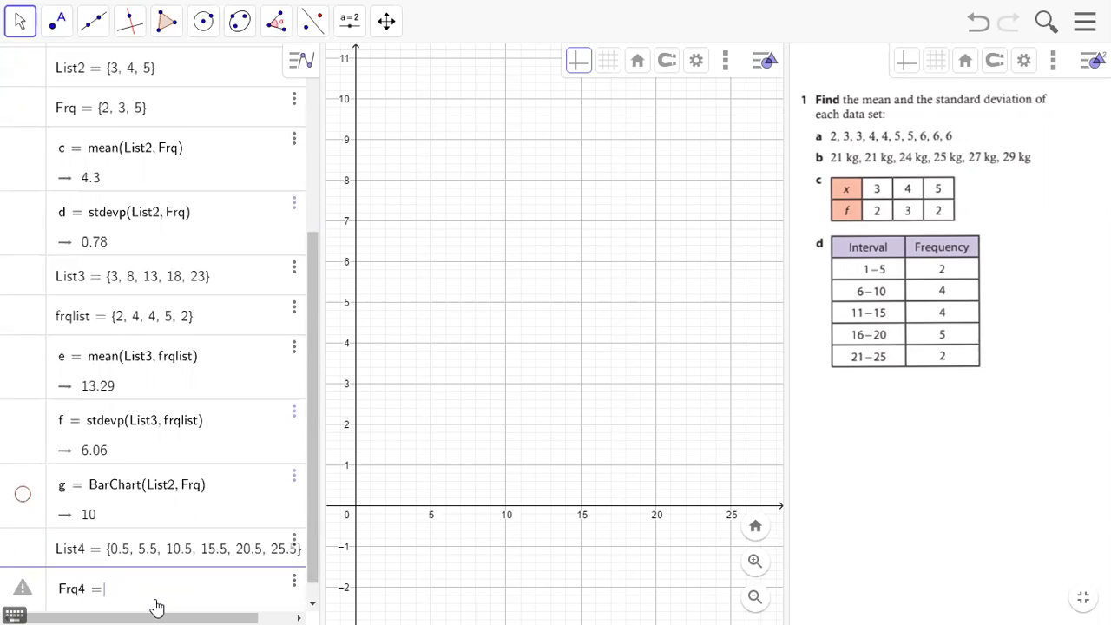
pyautogui.write('{')
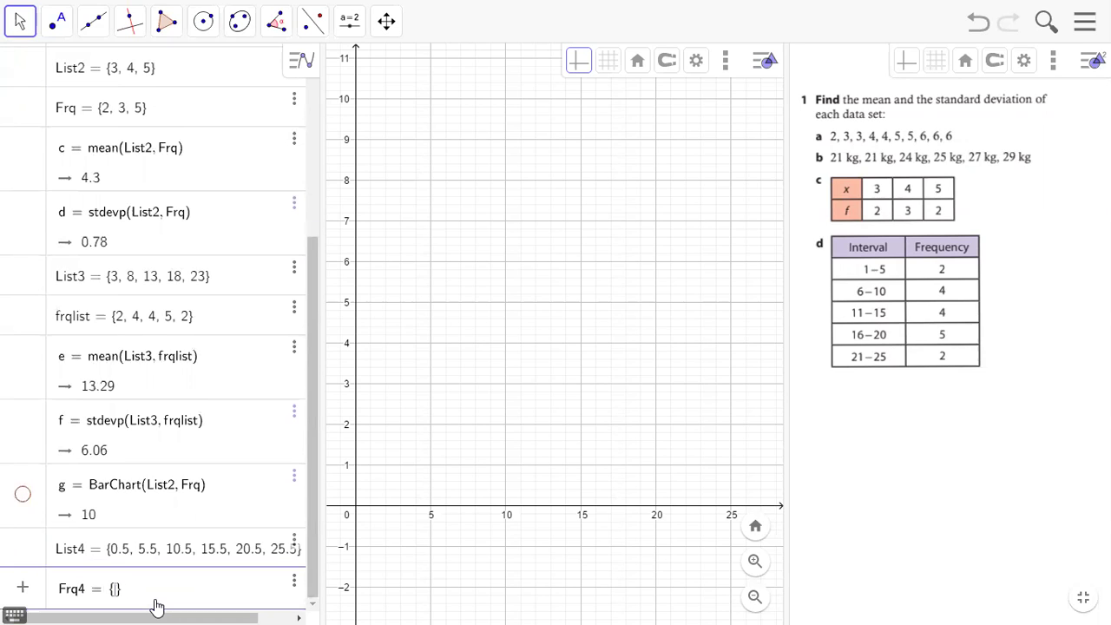
pyautogui.write('2, 4, 4, 5, 2')
pyautogui.press('Return')
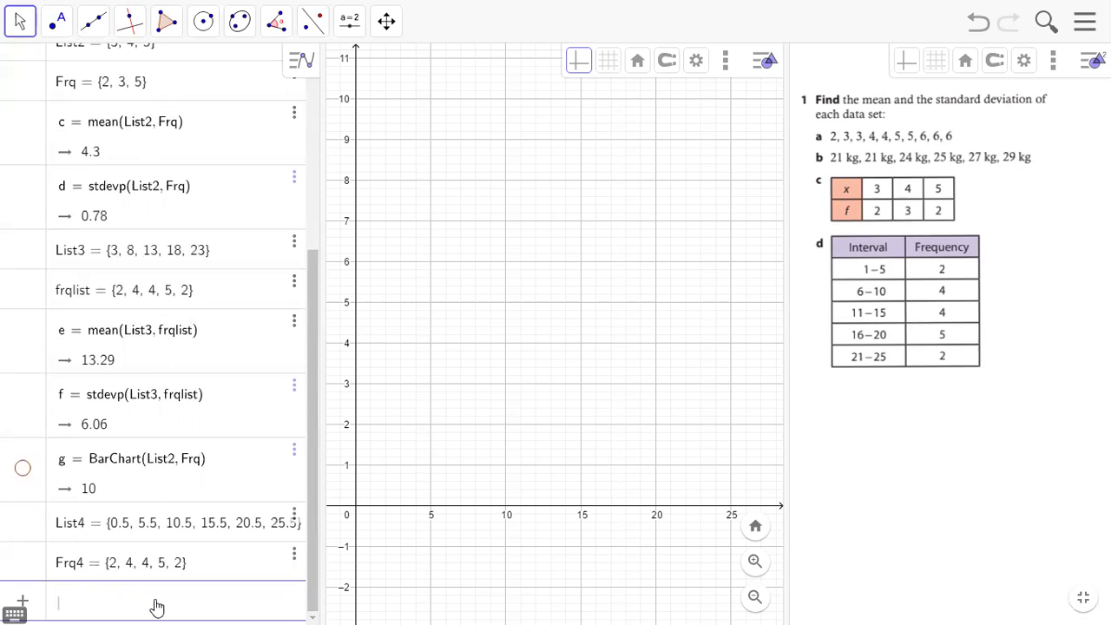
# - Create a histogram of table d with Histogram(List4, Frq4)
pyautogui.write('Histo')
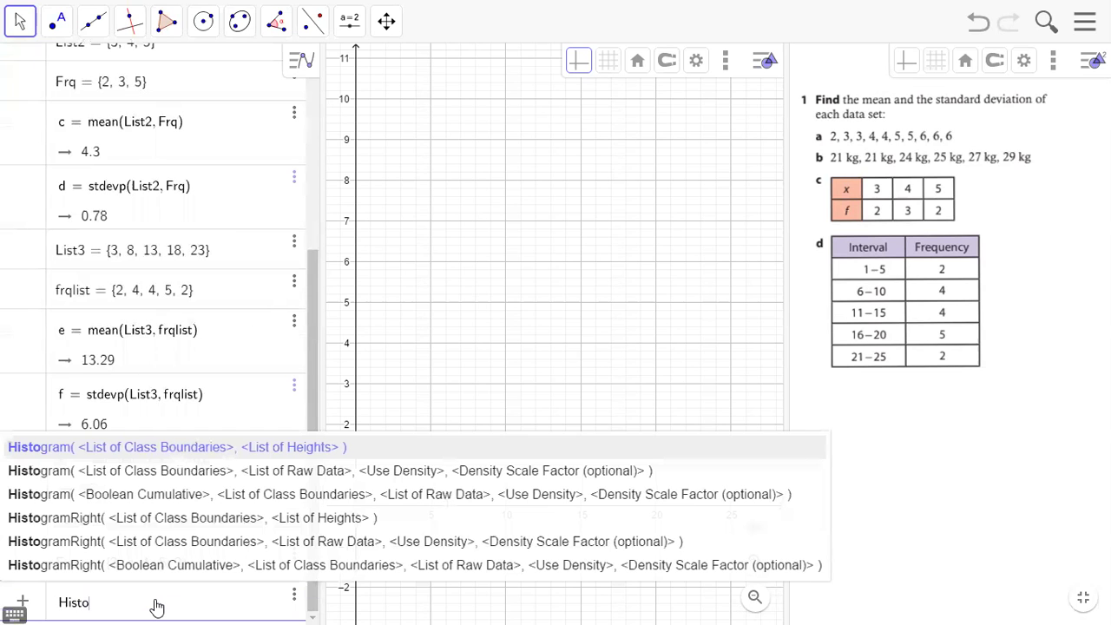
pyautogui.write('gram')
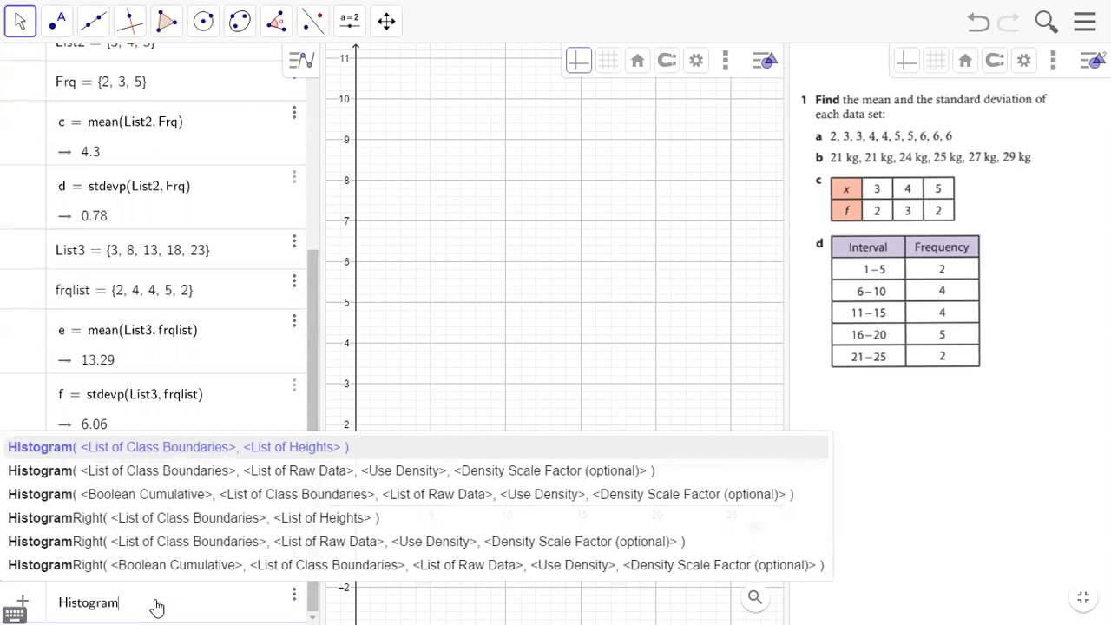
pyautogui.write('(')
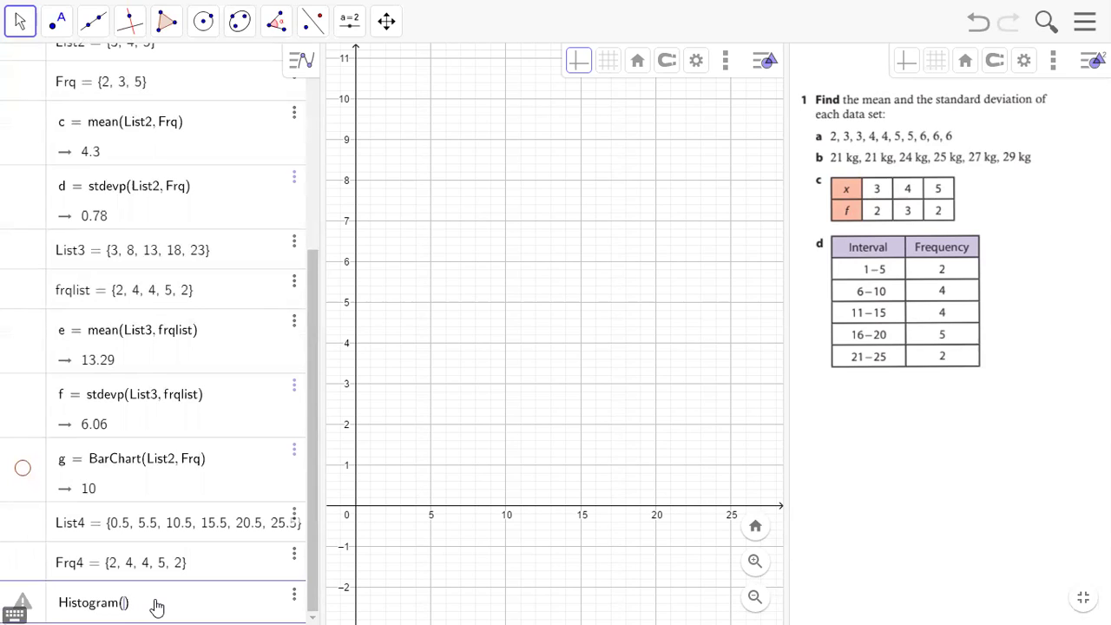
pyautogui.write('List4')
pyautogui.write(', ')
pyautogui.write('Frq')
pyautogui.press('Return')
pyautogui.write('4')
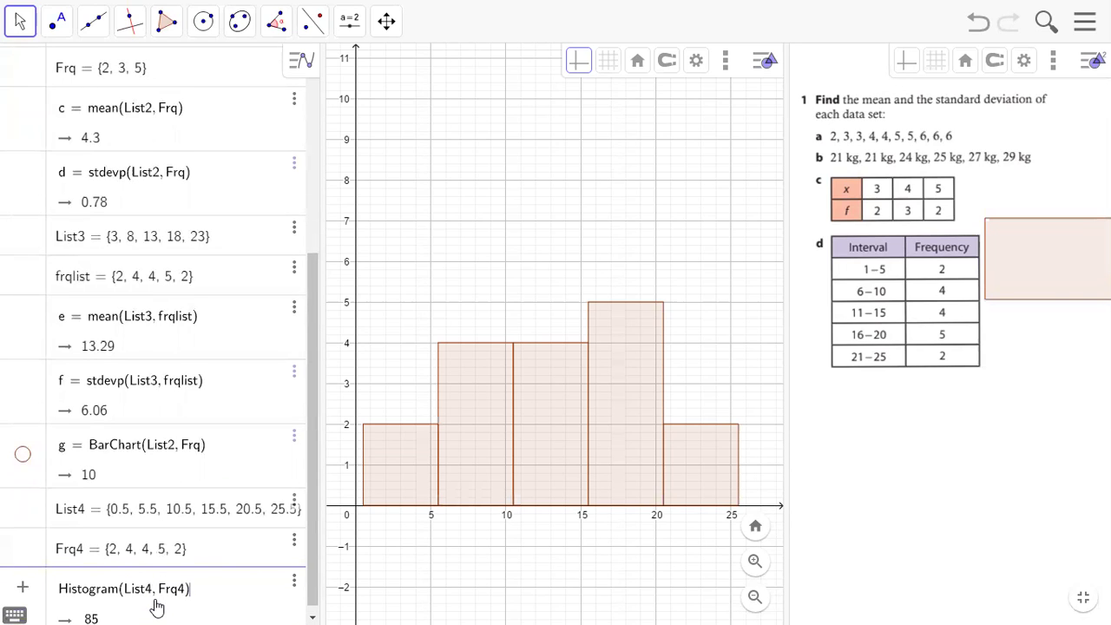
pyautogui.press('Return')
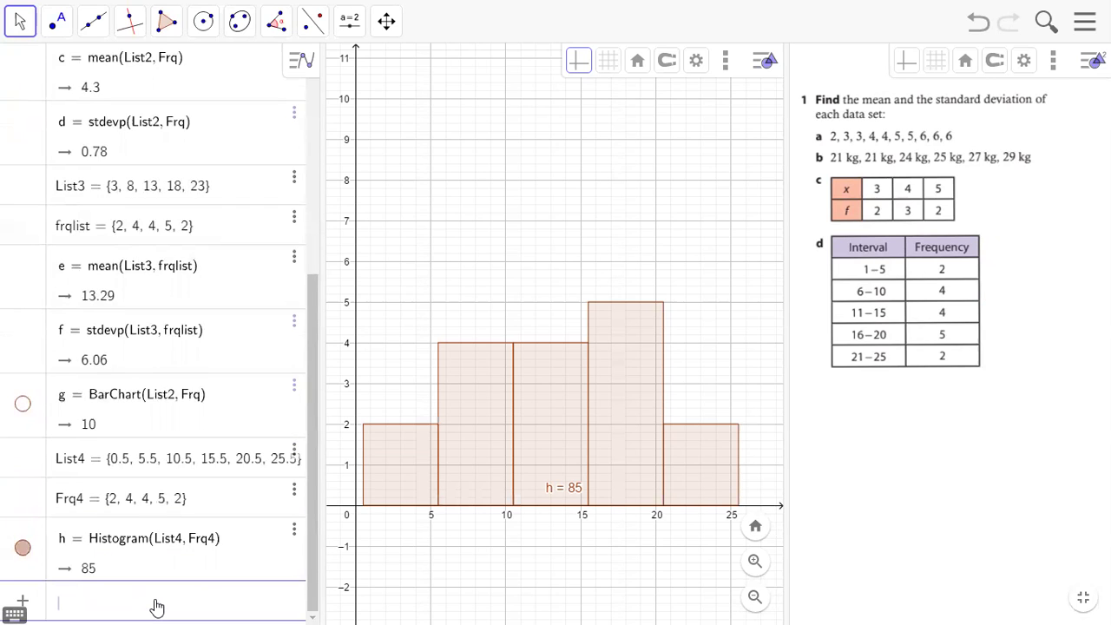
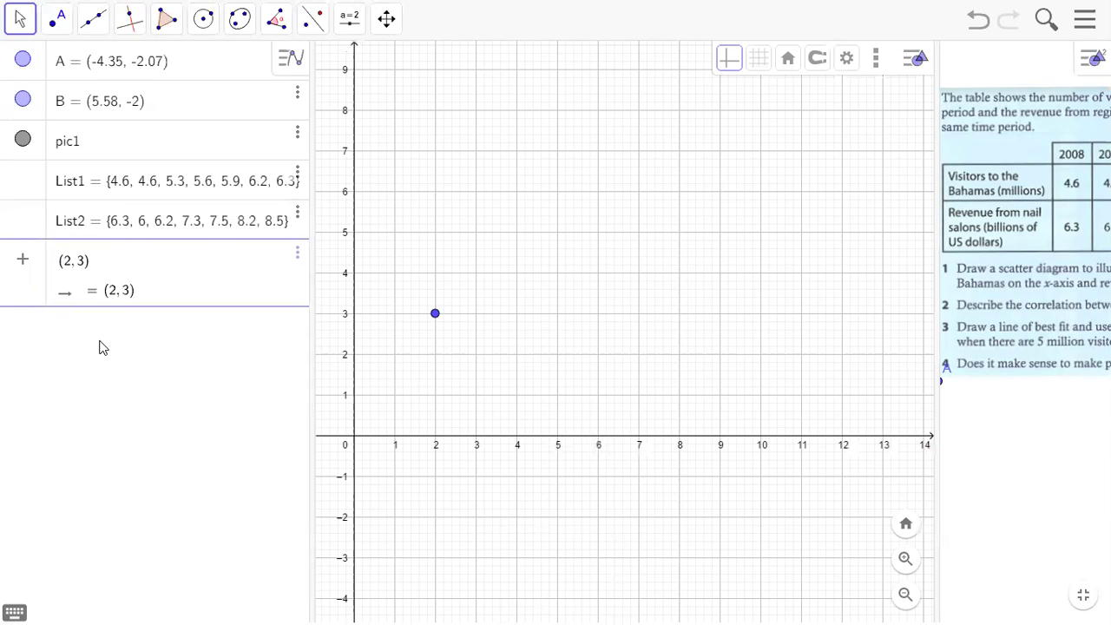
# - Replace the sample point (2, 3) with (List1, List2) to plot the visitor and revenue data as a scatter diagram
pyautogui.press('BackSpace')
pyautogui.press('BackSpace')
pyautogui.press('BackSpace')
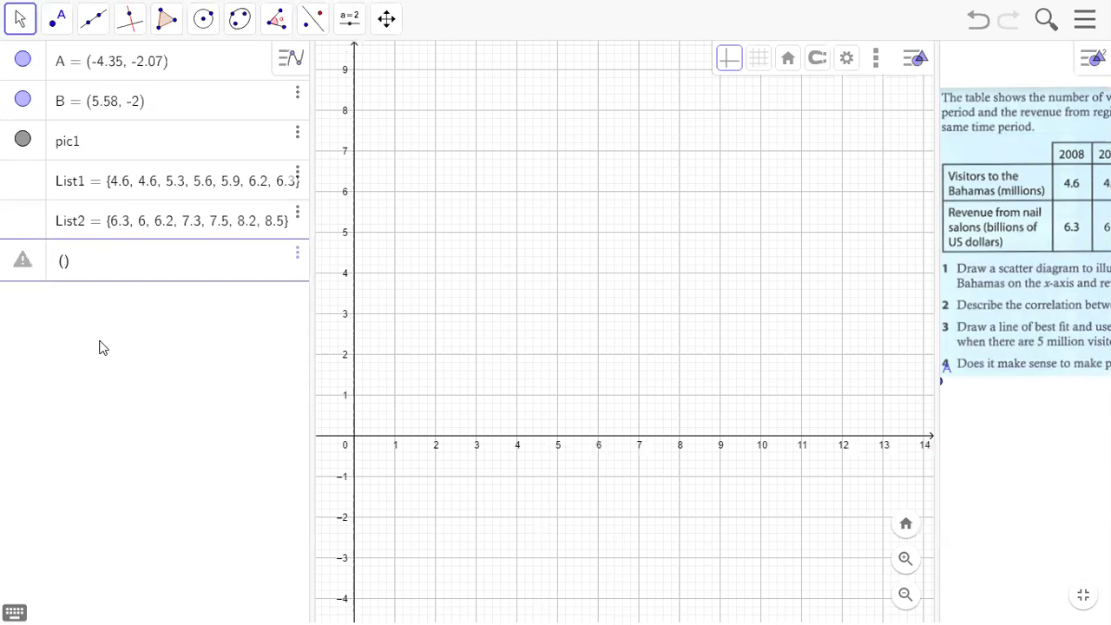
pyautogui.write('list1')
pyautogui.press('BackSpace')
pyautogui.press('BackSpace')
pyautogui.press('BackSpace')
pyautogui.press('BackSpace')
pyautogui.press('BackSpace')
pyautogui.write('List1, Lsit2')
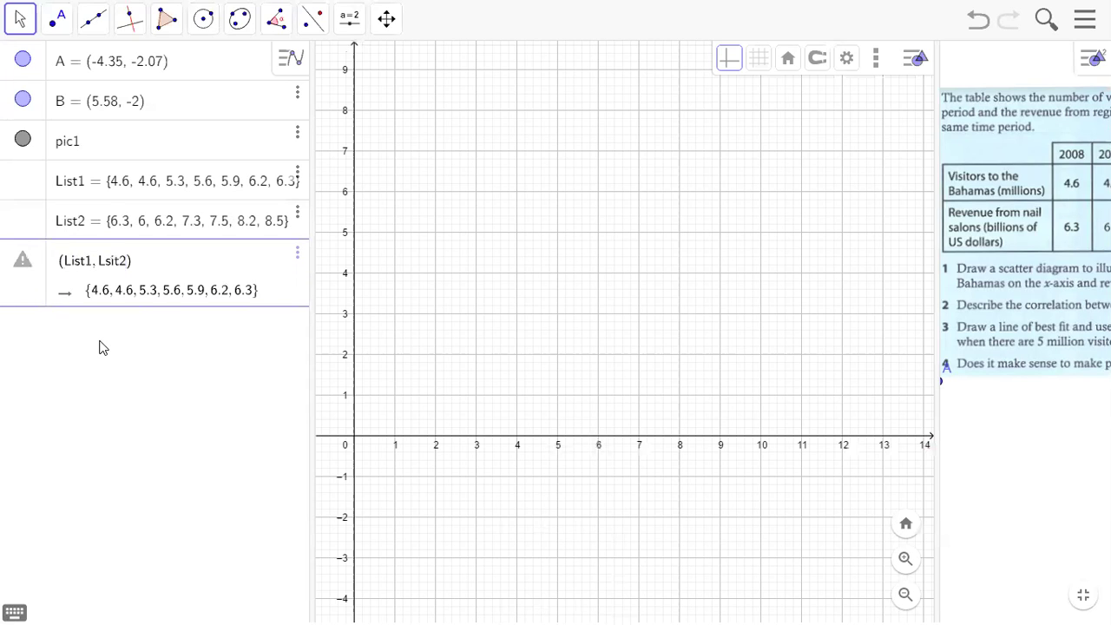
pyautogui.press('BackSpace')
pyautogui.write('s')
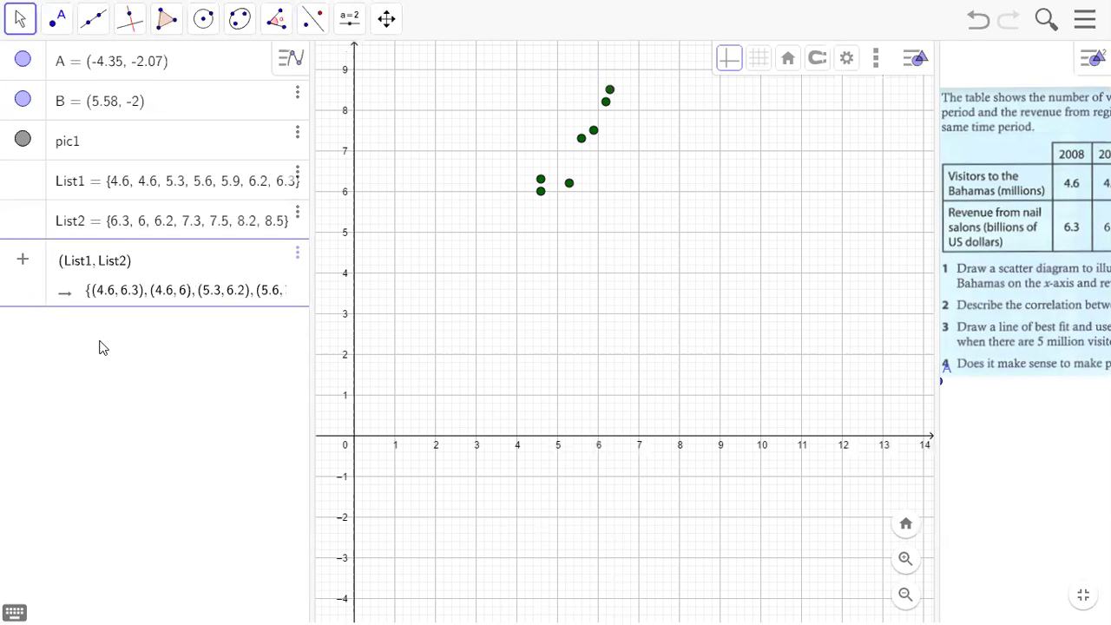
pyautogui.press('Return')
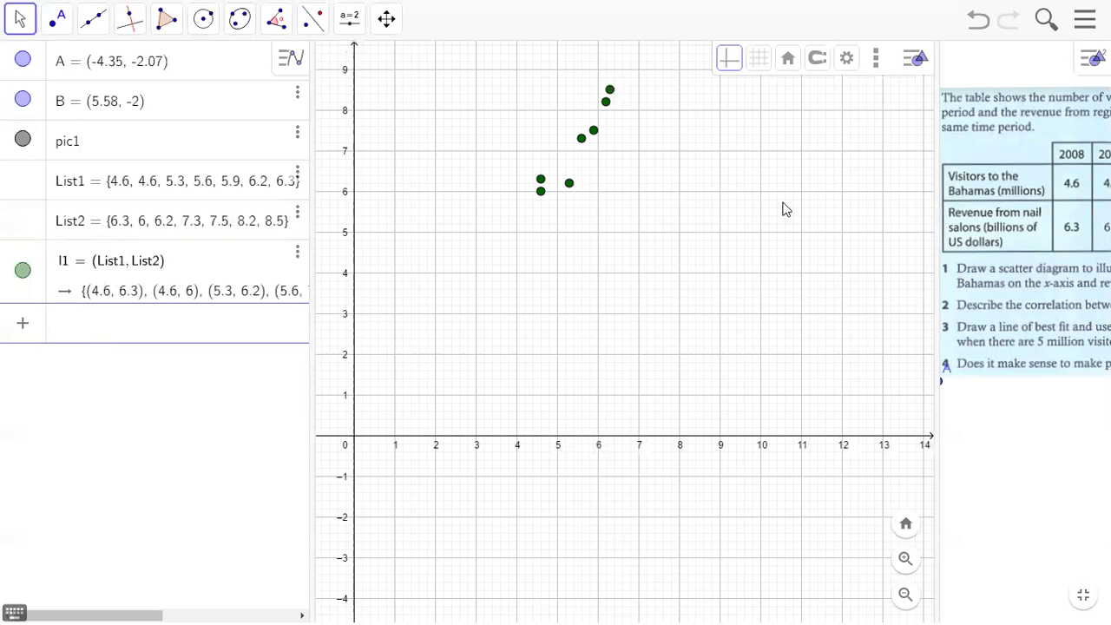
# - Add the line of best fit through the scatter points with FitLine(l1)
pyautogui.moveTo(738, 190); pyautogui.dragTo(709, 338)
pyautogui.scroll(2, 685, 348)
pyautogui.scroll(2, 685, 349)
pyautogui.moveTo(526, 397); pyautogui.dragTo(712, 360)
pyautogui.moveTo(707, 402); pyautogui.dragTo(670, 390)
pyautogui.scroll(-3, 667, 334)
pyautogui.scroll(1, 656, 380)
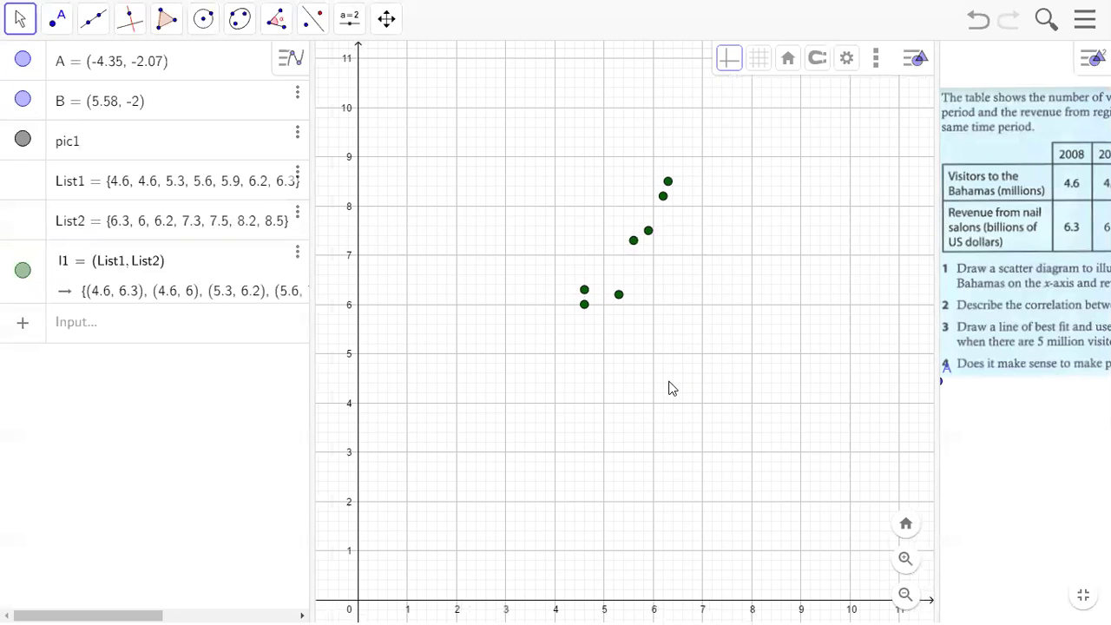
pyautogui.click(91, 334)
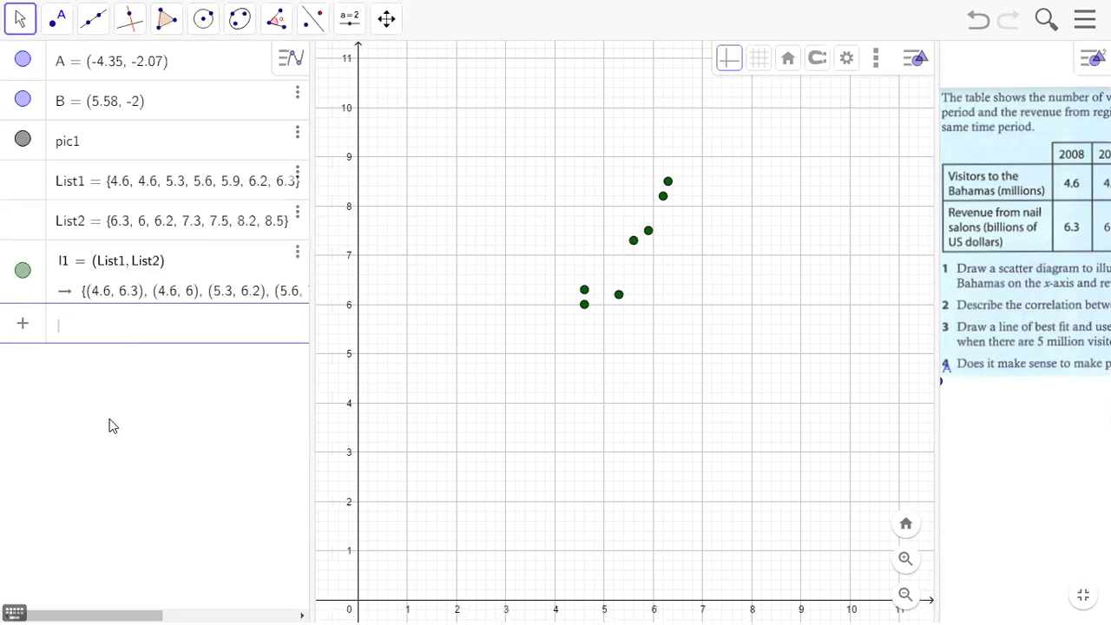
pyautogui.write('fitline')
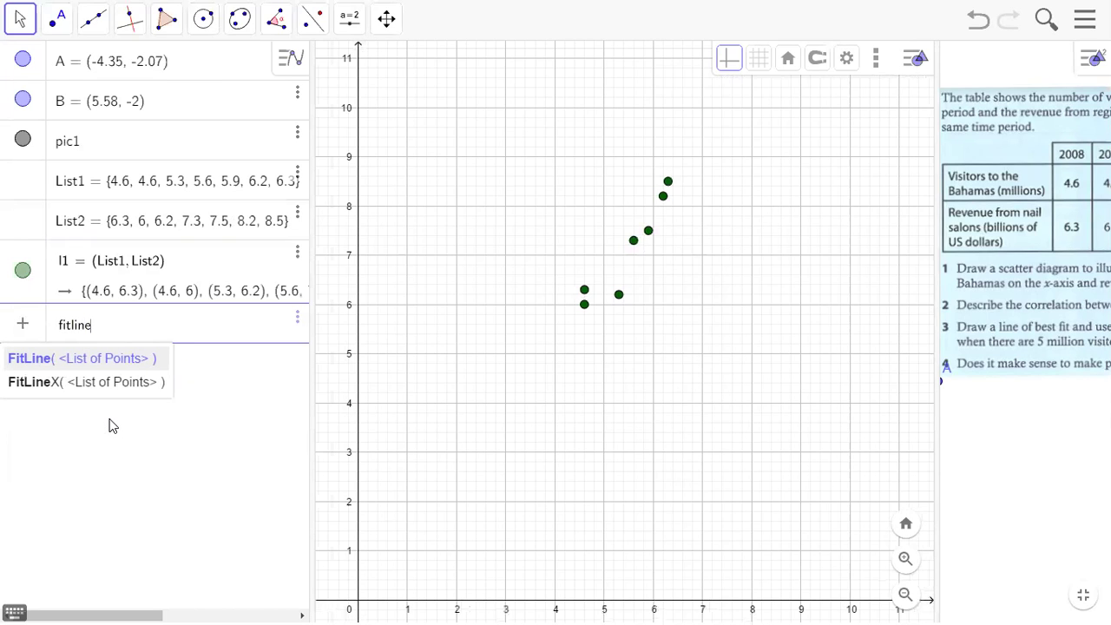
pyautogui.press('Return')
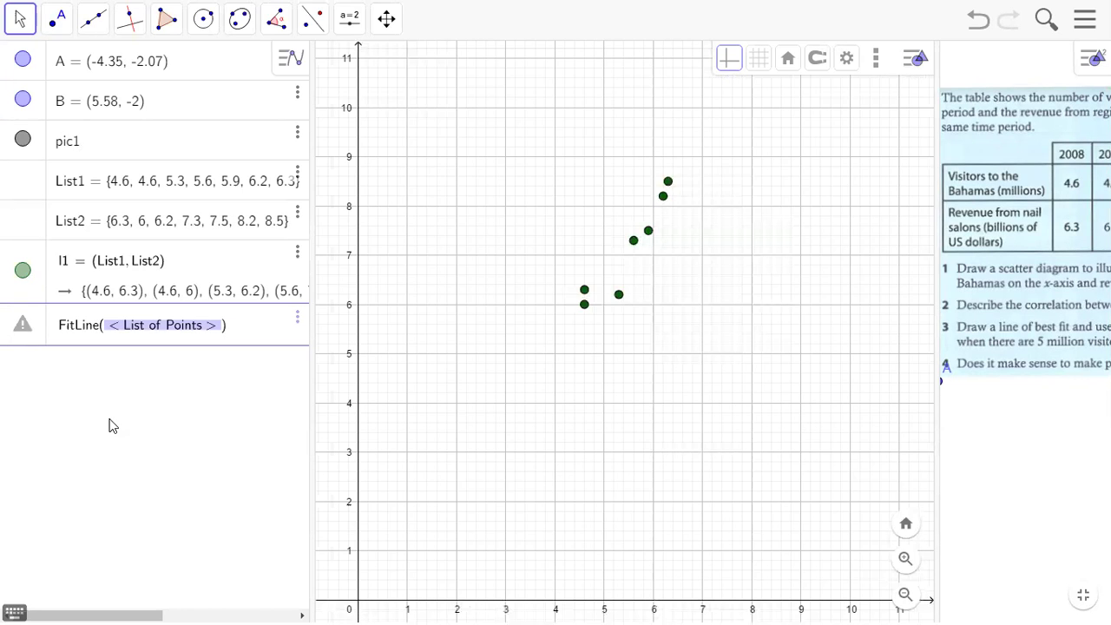
pyautogui.write('l1')
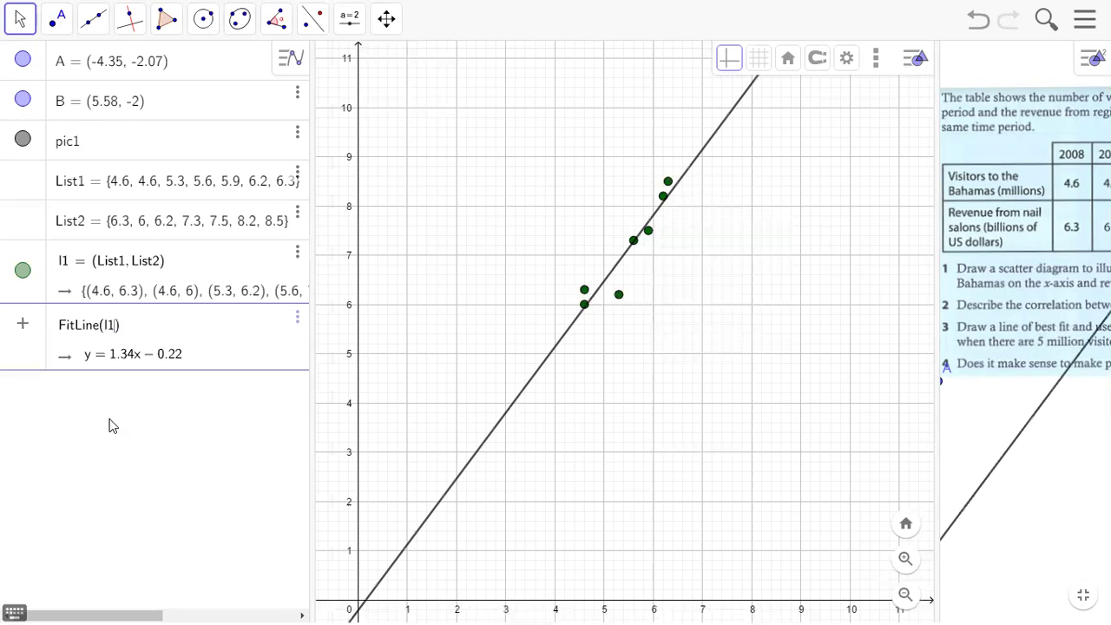
pyautogui.press('Return')
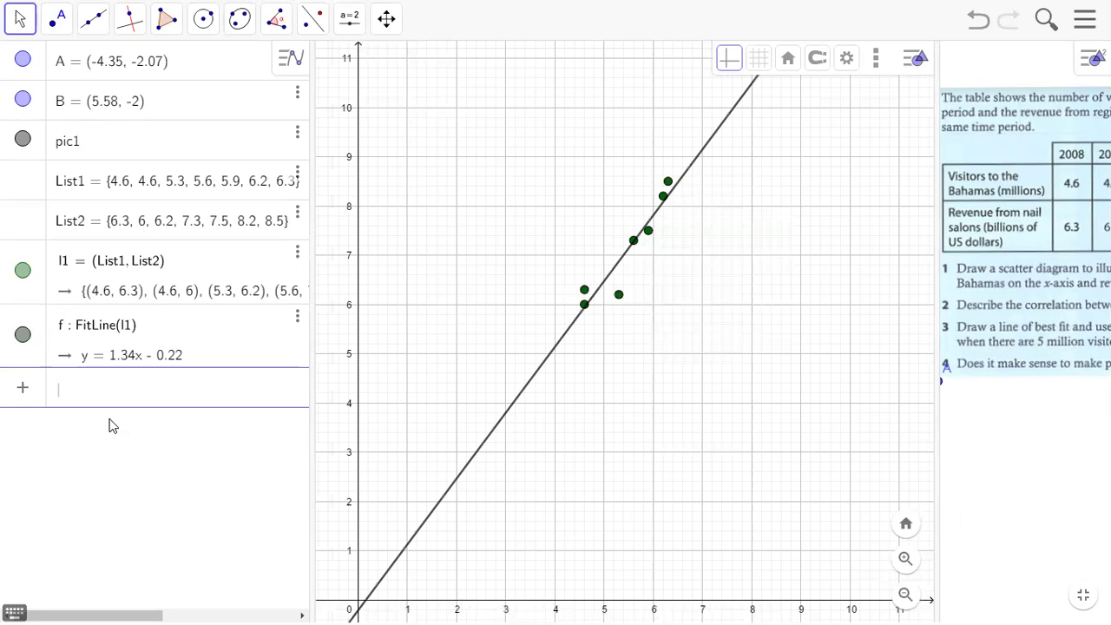
# - Plot the mean point of the data as (mean(List1), mean(List2))
pyautogui.write('(')
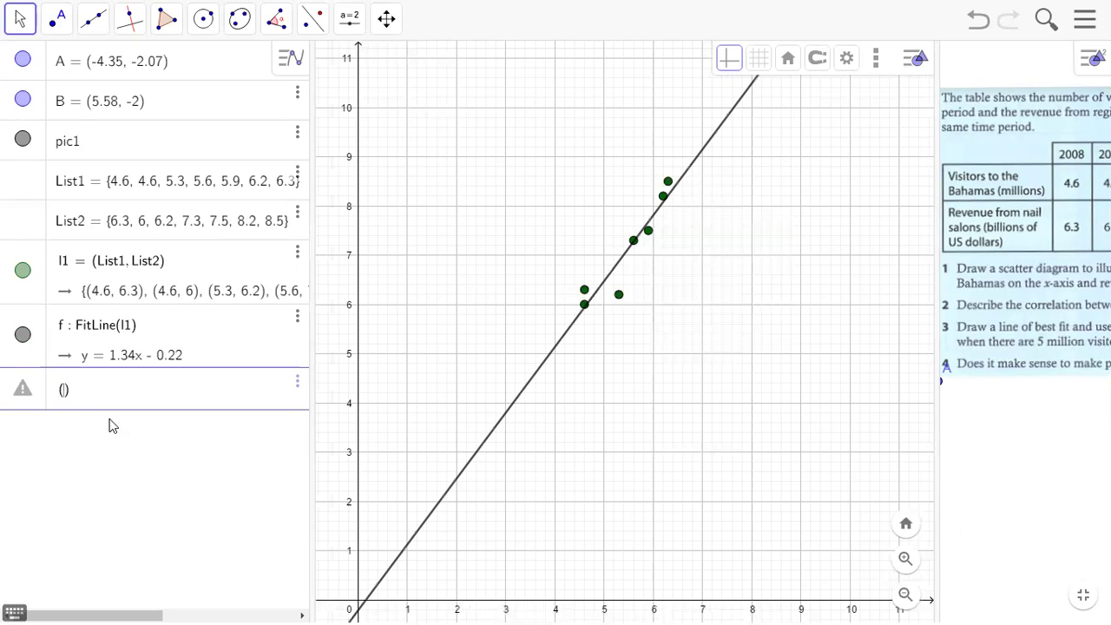
pyautogui.write('mean')
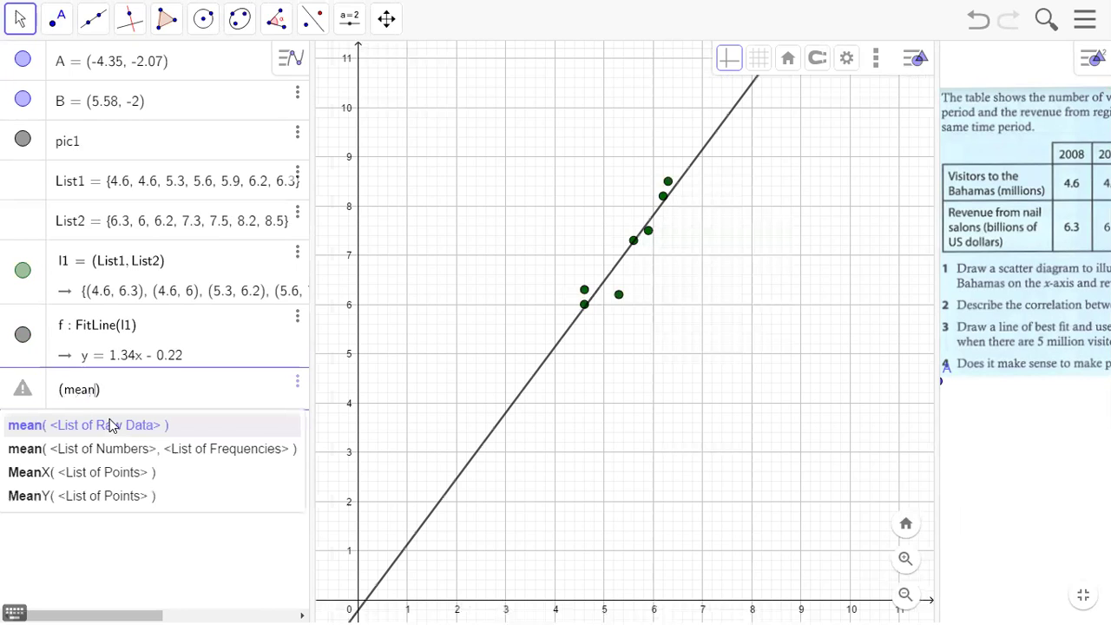
pyautogui.click(110, 424)
pyautogui.write('List1')
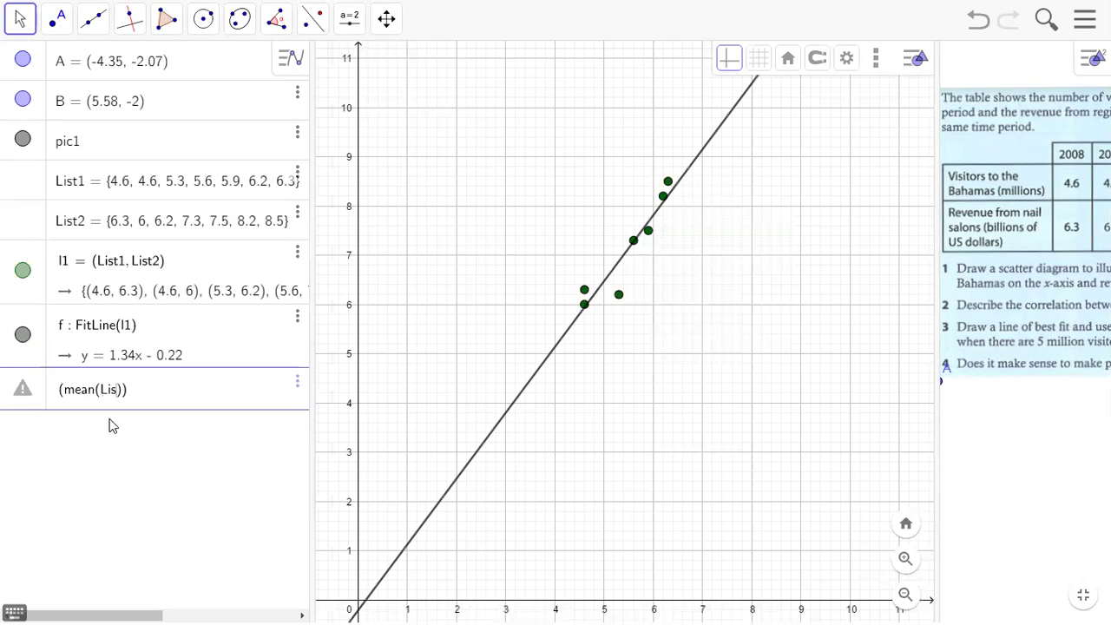
pyautogui.press('Return')
pyautogui.write(',')
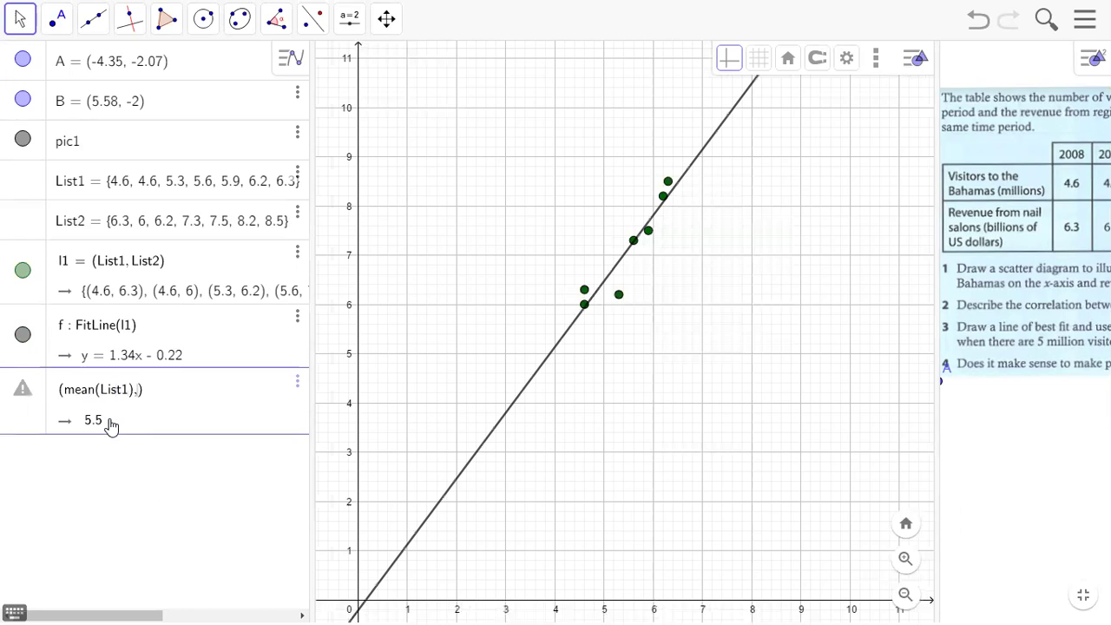
pyautogui.write(' mean')
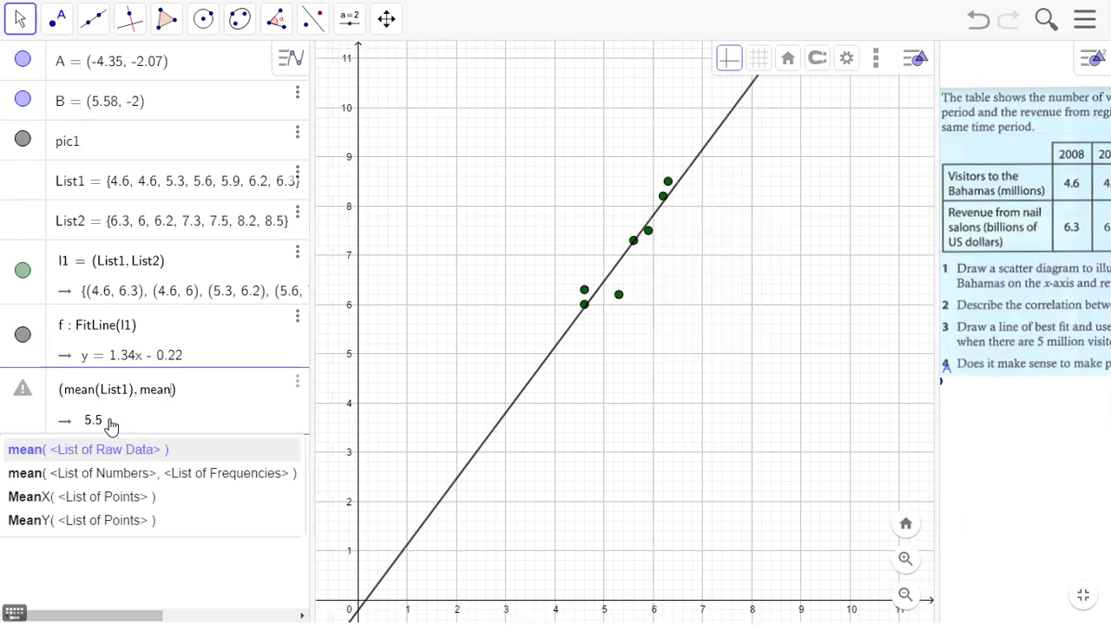
pyautogui.write('(List')
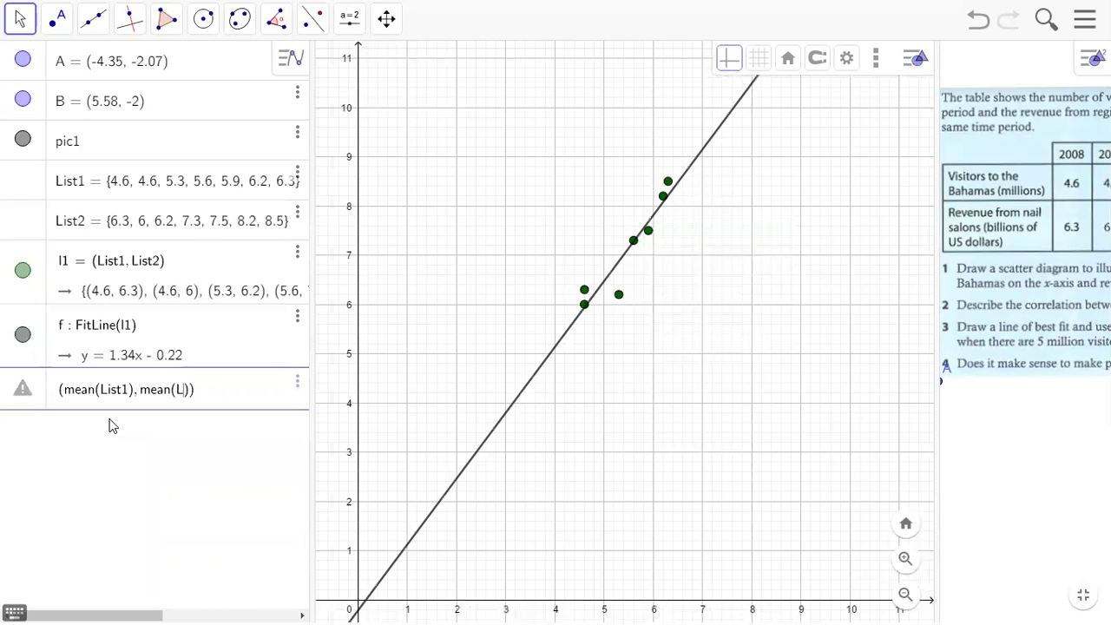
pyautogui.write('2')
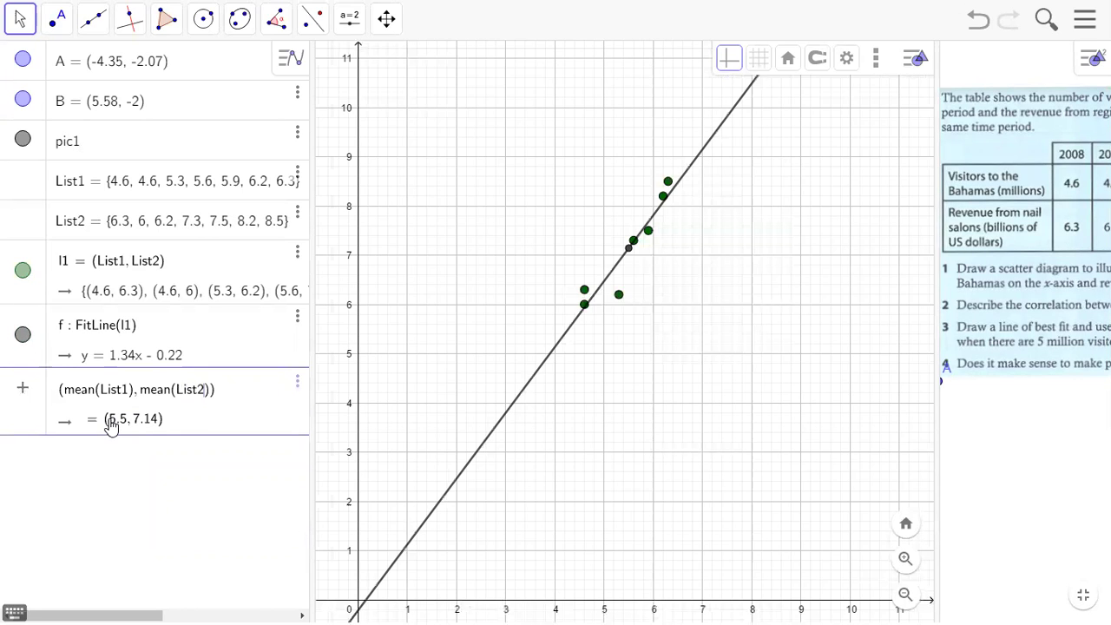
pyautogui.press('Return')
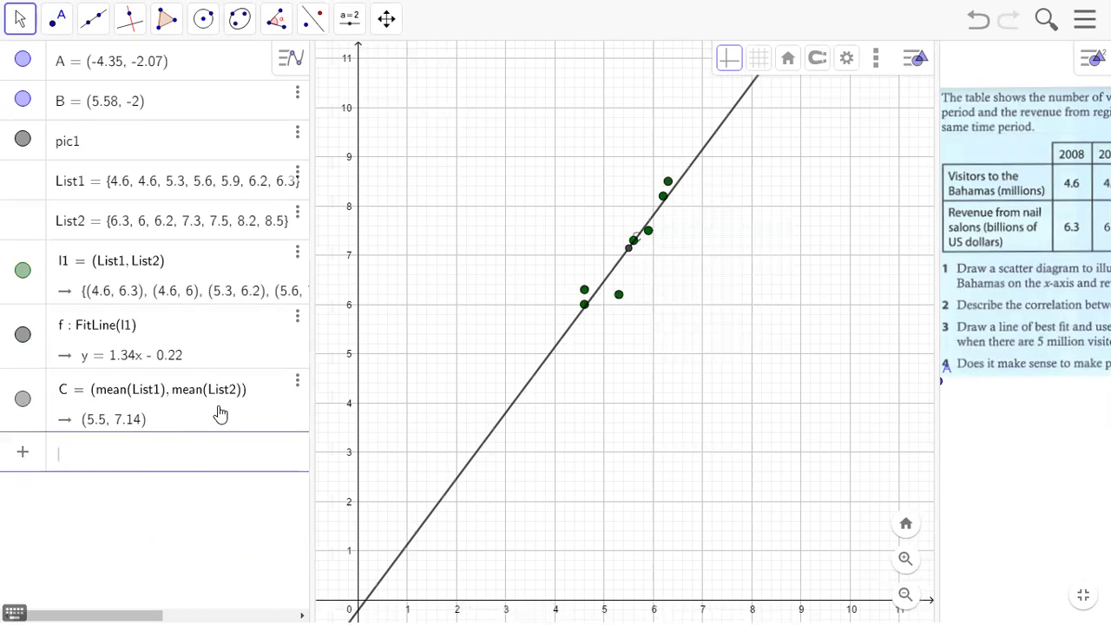
# - Change the colour of mean point C to red
pyautogui.click(297, 381)
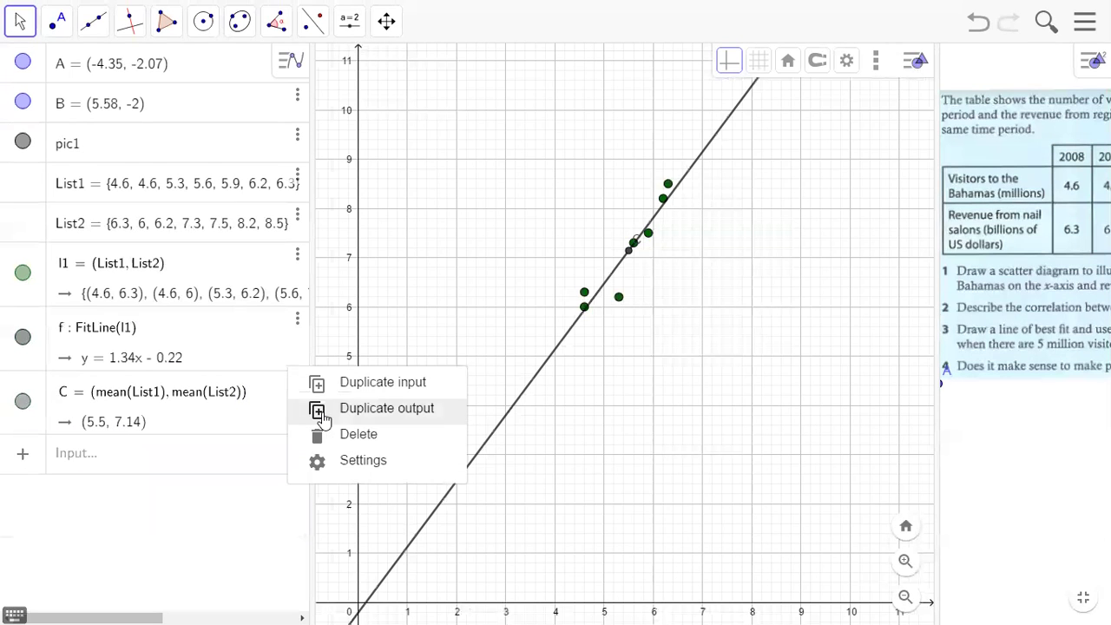
pyautogui.click(356, 462)
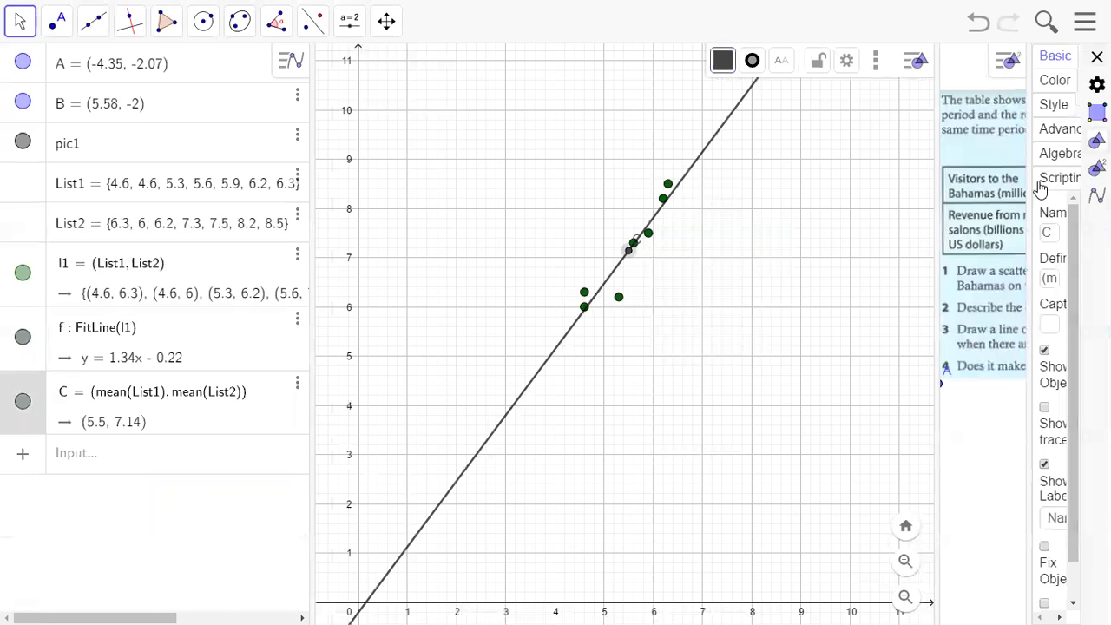
pyautogui.moveTo(1028, 189); pyautogui.dragTo(947, 191)
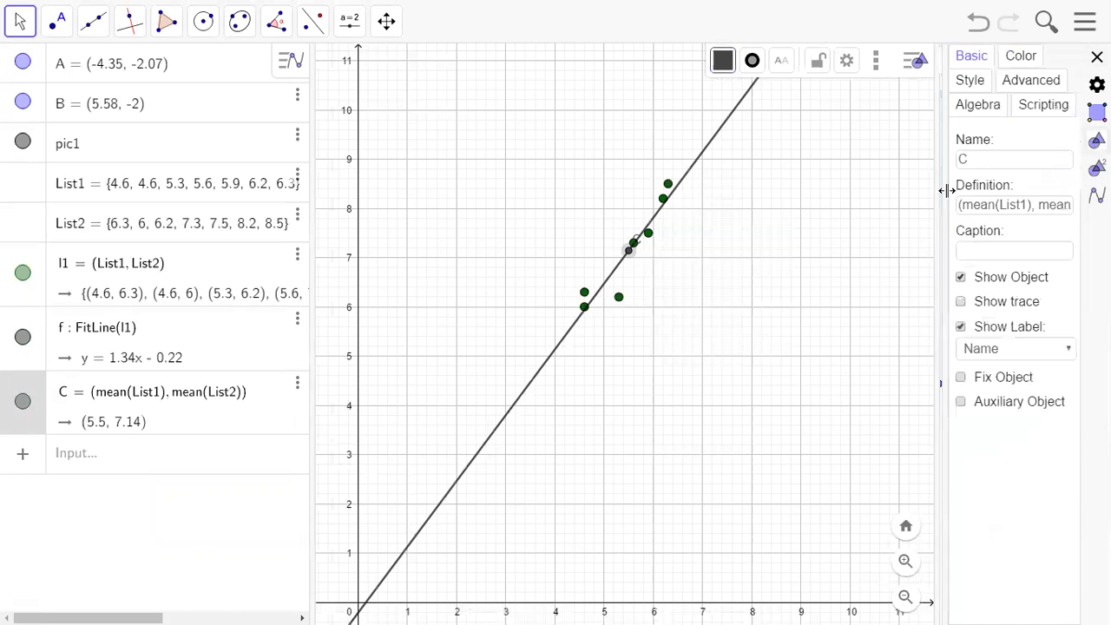
pyautogui.click(1017, 61)
pyautogui.click(986, 151)
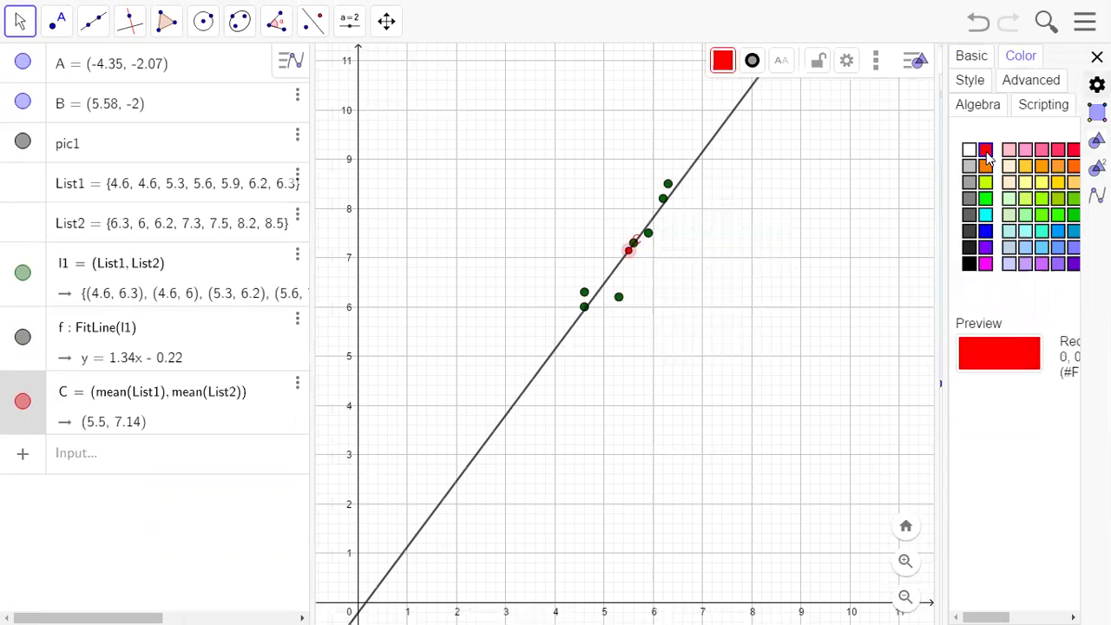
pyautogui.click(1096, 57)
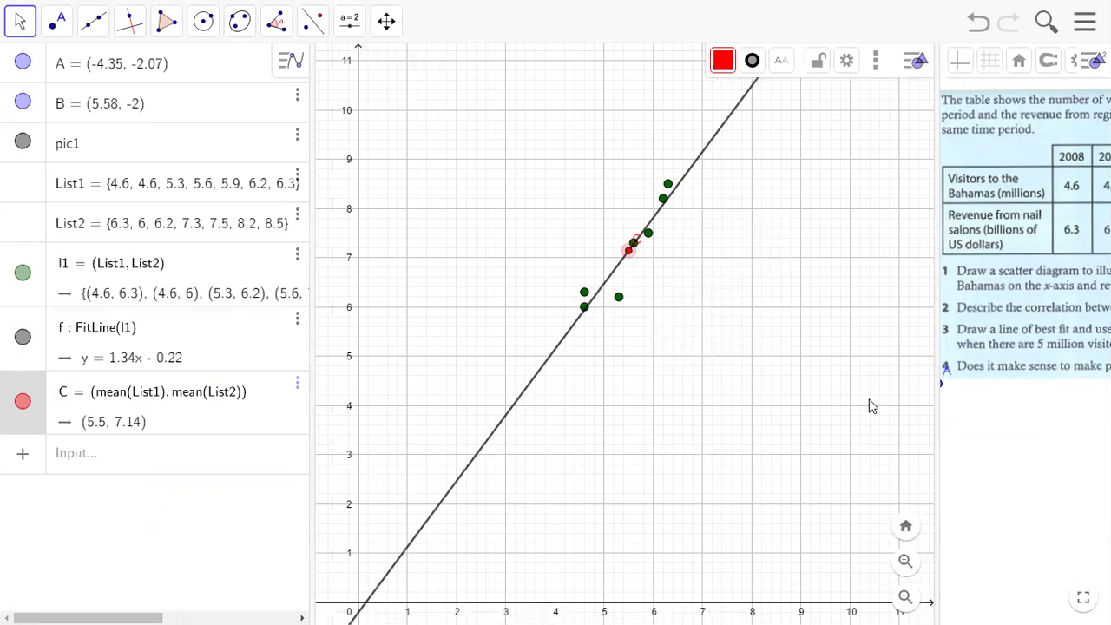
# - Widen the view with the exercise picture and delete the line of best fit f
pyautogui.moveTo(939, 394); pyautogui.dragTo(682, 421)
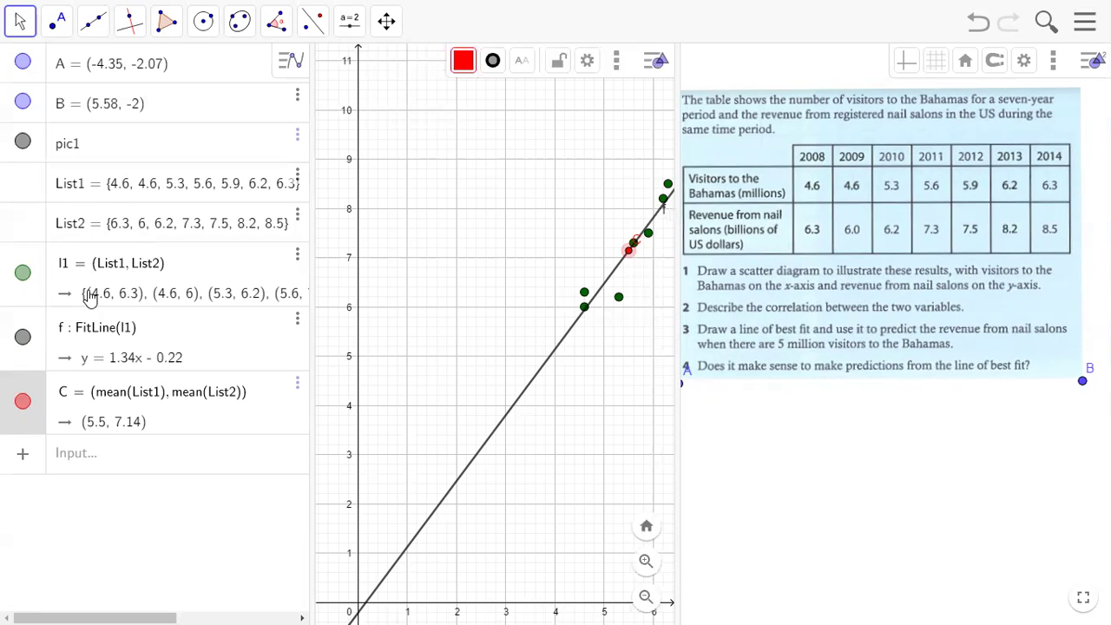
pyautogui.moveTo(307, 310); pyautogui.dragTo(300, 342)
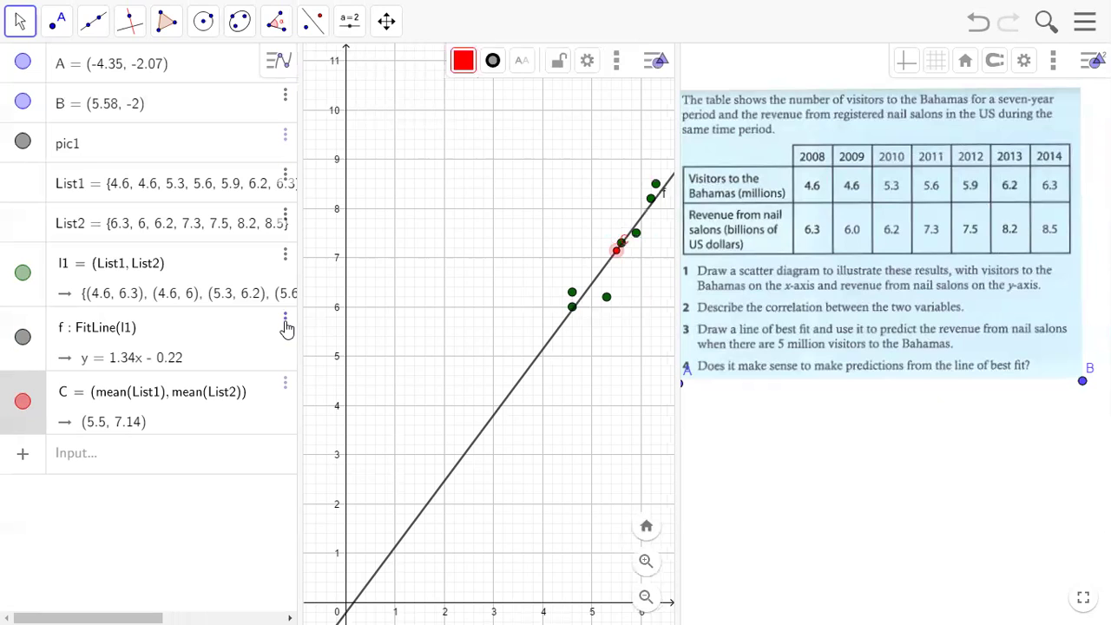
pyautogui.click(285, 323)
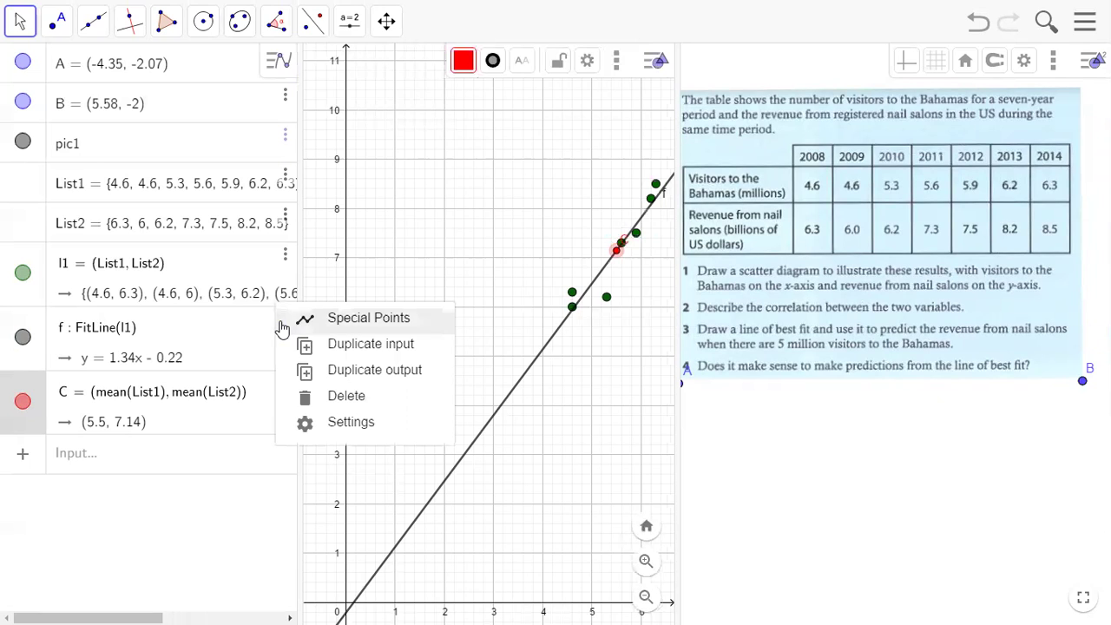
pyautogui.click(319, 398)
# - Recreate the line of best fit through the scatter points with FitLine(l1)
pyautogui.click(141, 411)
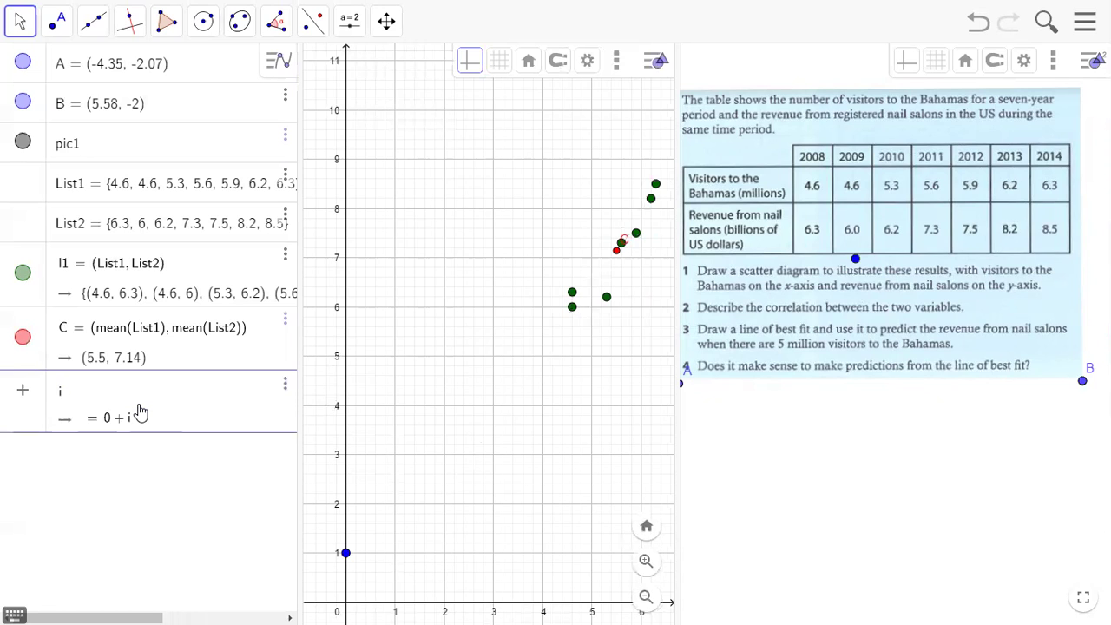
pyautogui.write('fitine')
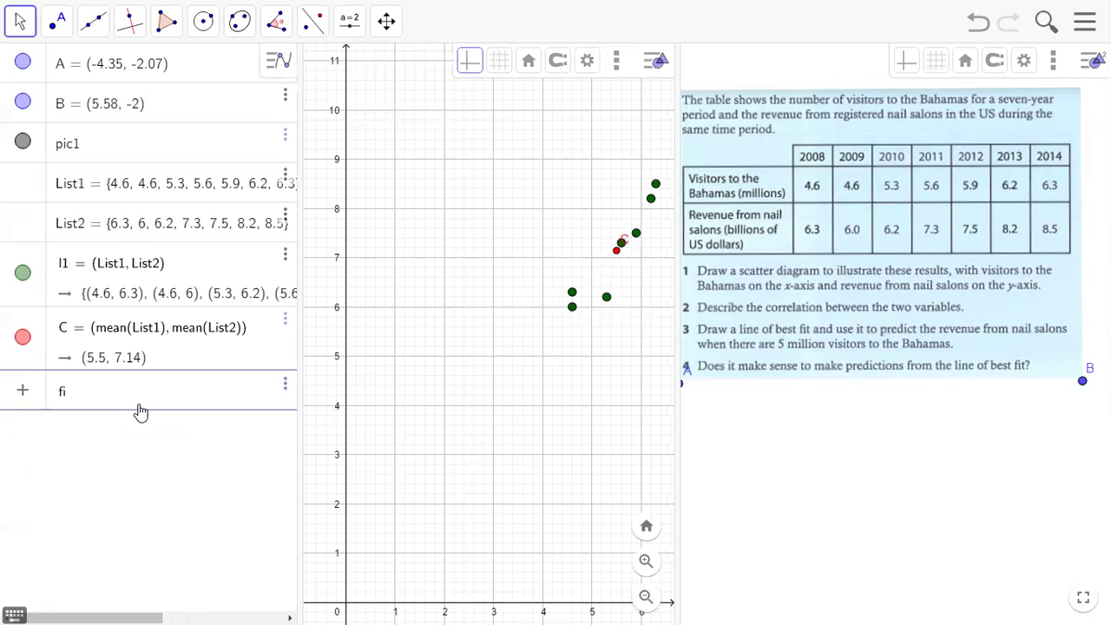
pyautogui.press('BackSpace')
pyautogui.press('BackSpace')
pyautogui.press('BackSpace')
pyautogui.write('line')
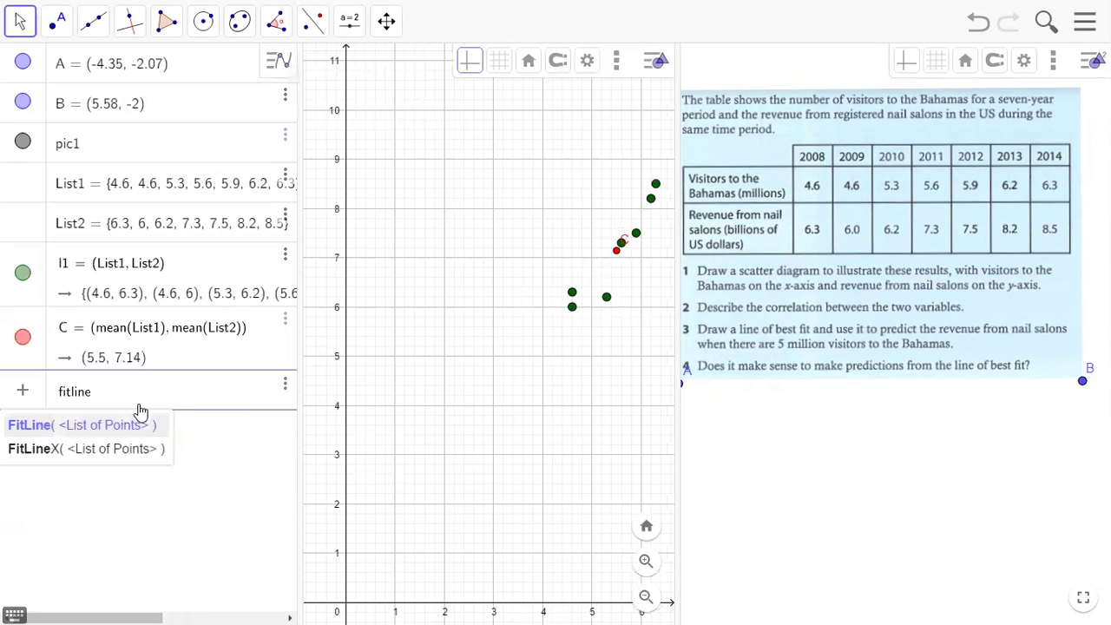
pyautogui.press('Return')
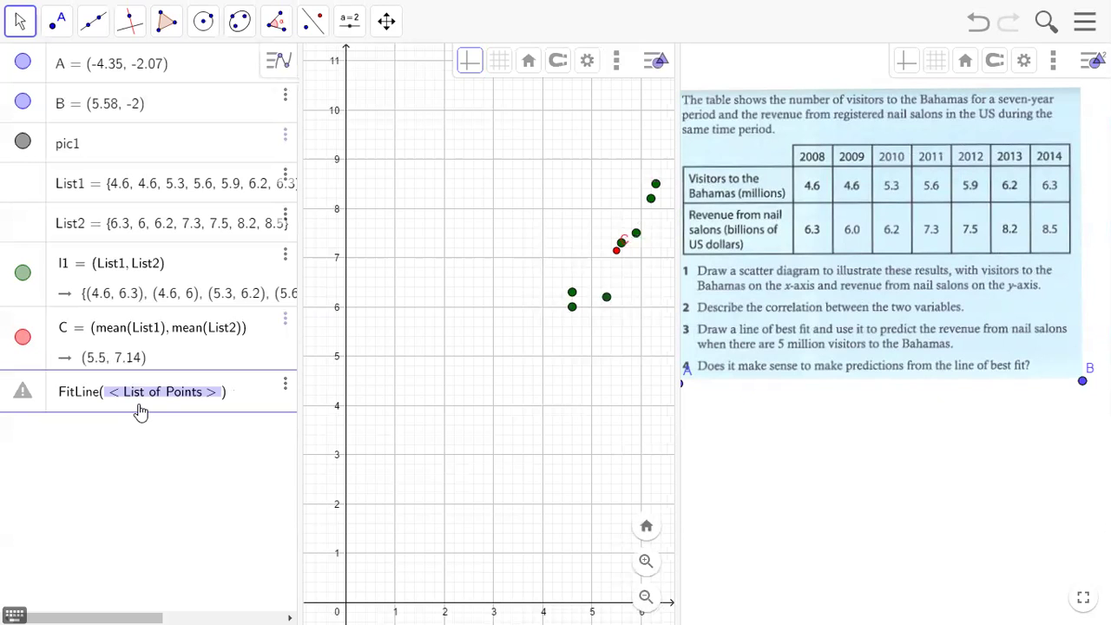
pyautogui.write('l1')
pyautogui.press('Return')
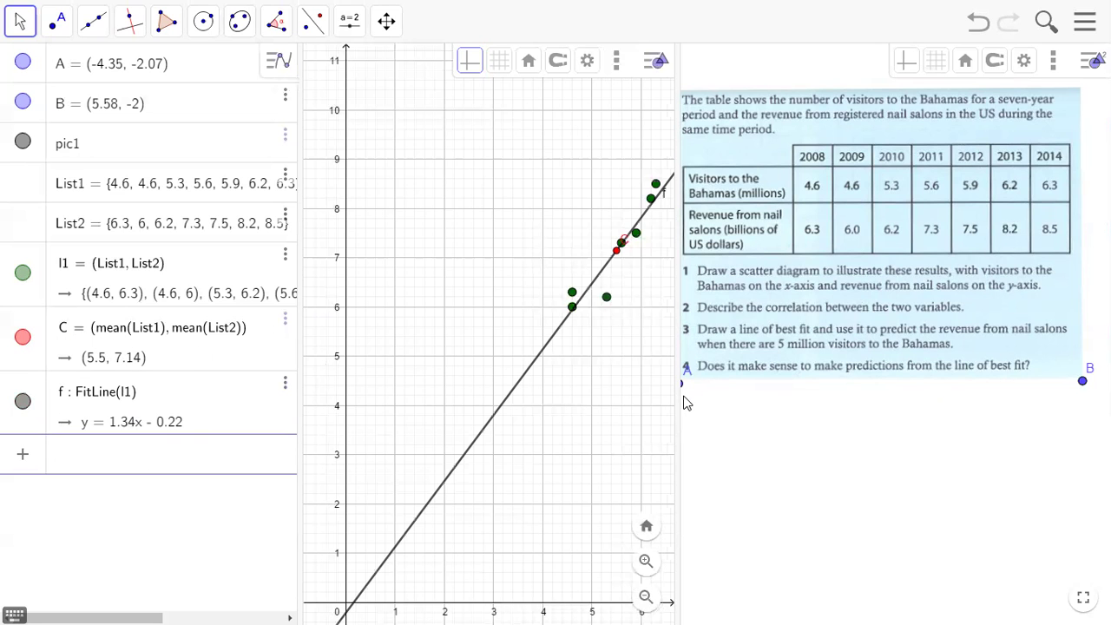
# - Set the label of the scatter point list l1 to Name & Value
pyautogui.moveTo(683, 383); pyautogui.dragTo(900, 398)
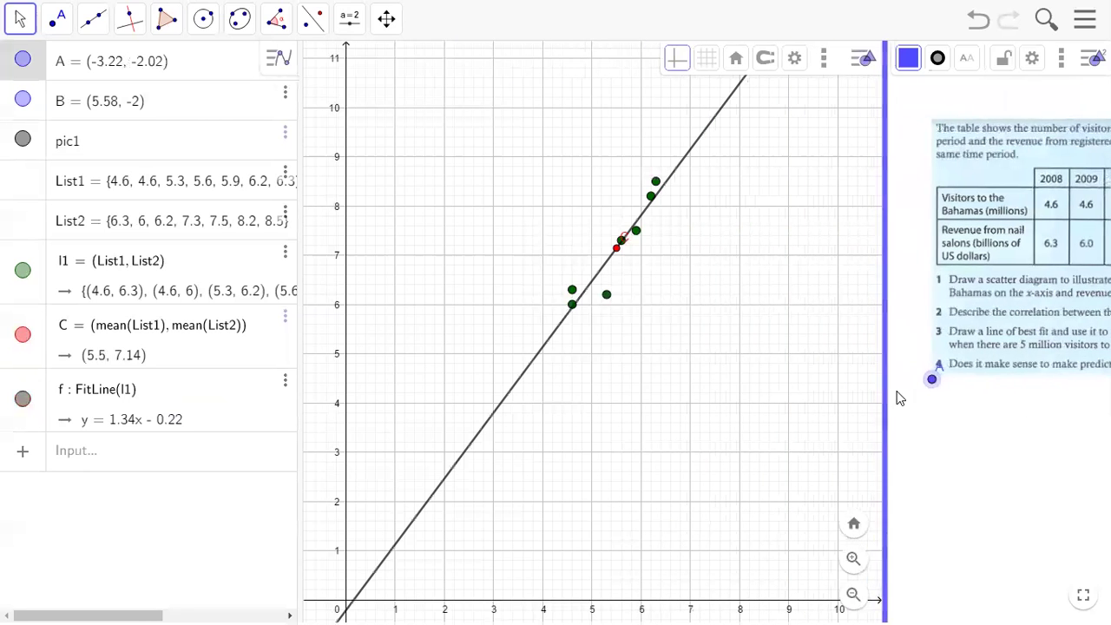
pyautogui.moveTo(717, 280); pyautogui.dragTo(700, 387)
pyautogui.scroll(10, 657, 406)
pyautogui.moveTo(588, 387); pyautogui.dragTo(629, 393)
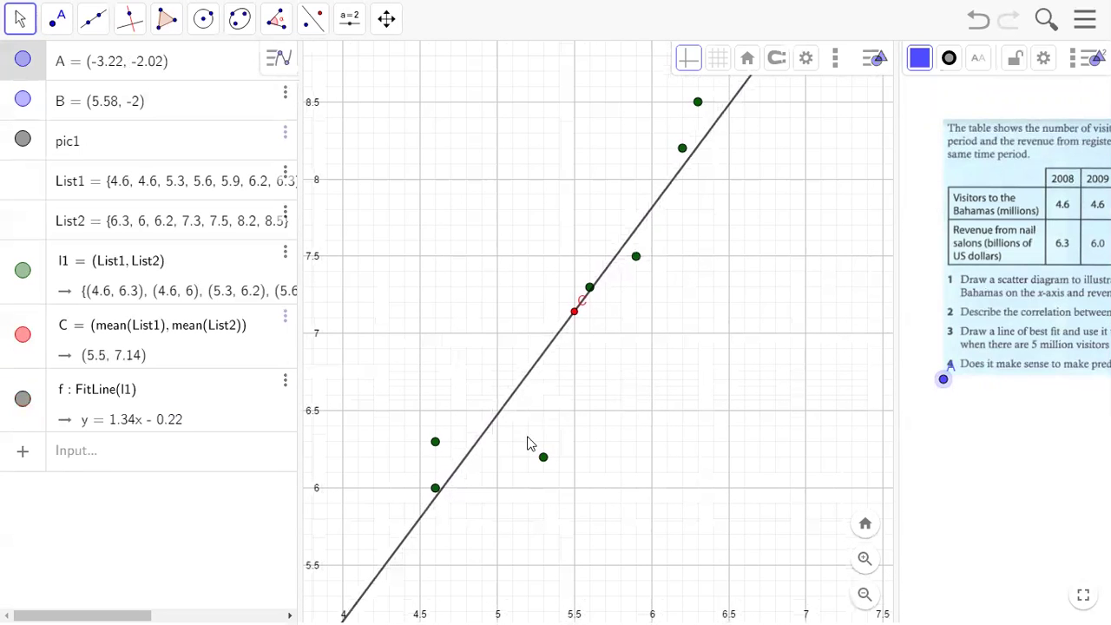
pyautogui.click(543, 458)
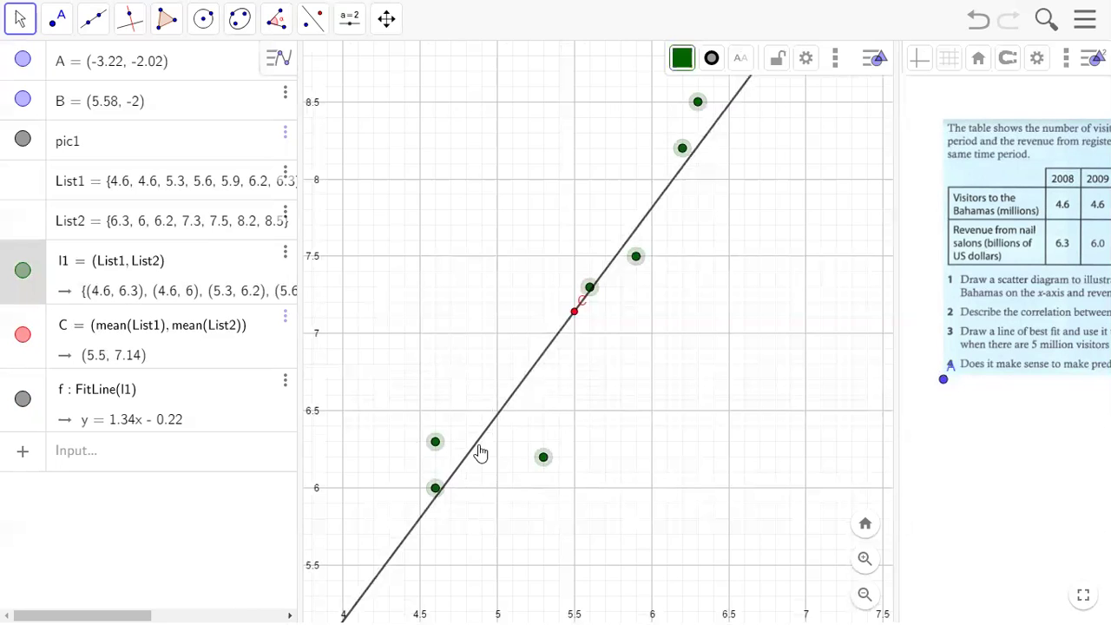
pyautogui.rightClick(541, 461)
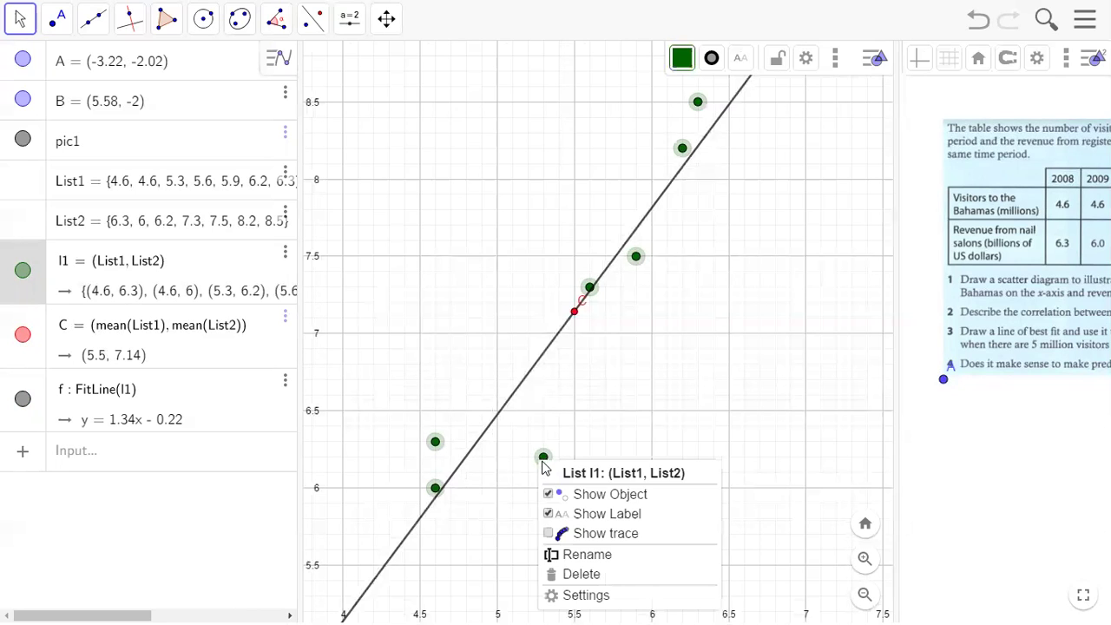
pyautogui.click(572, 595)
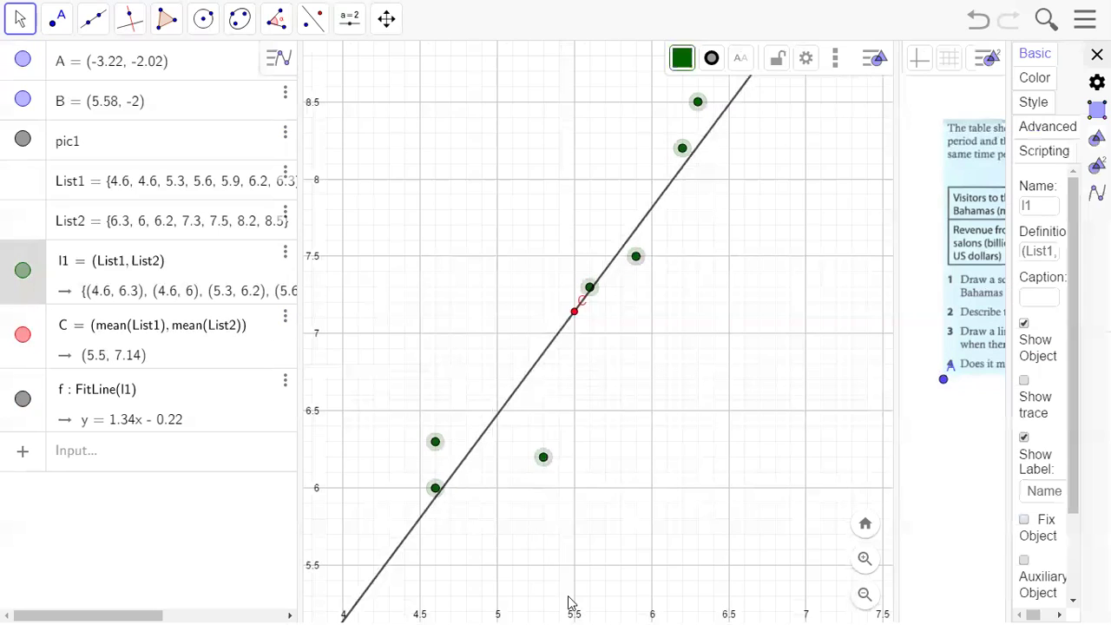
pyautogui.moveTo(1006, 252); pyautogui.dragTo(774, 271)
pyautogui.click(1017, 322)
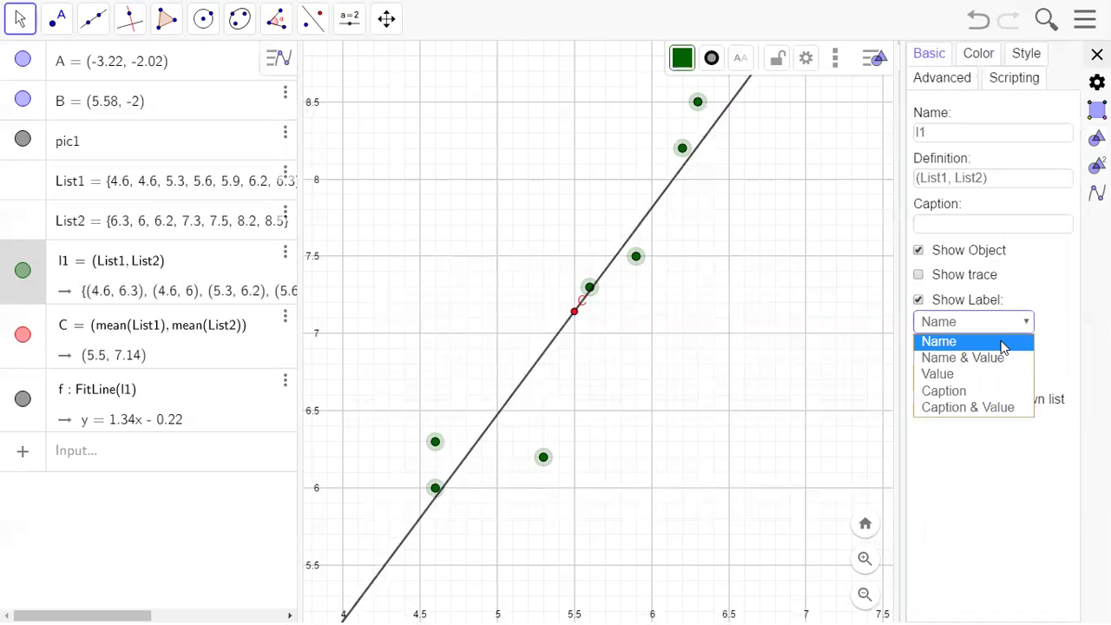
pyautogui.click(995, 358)
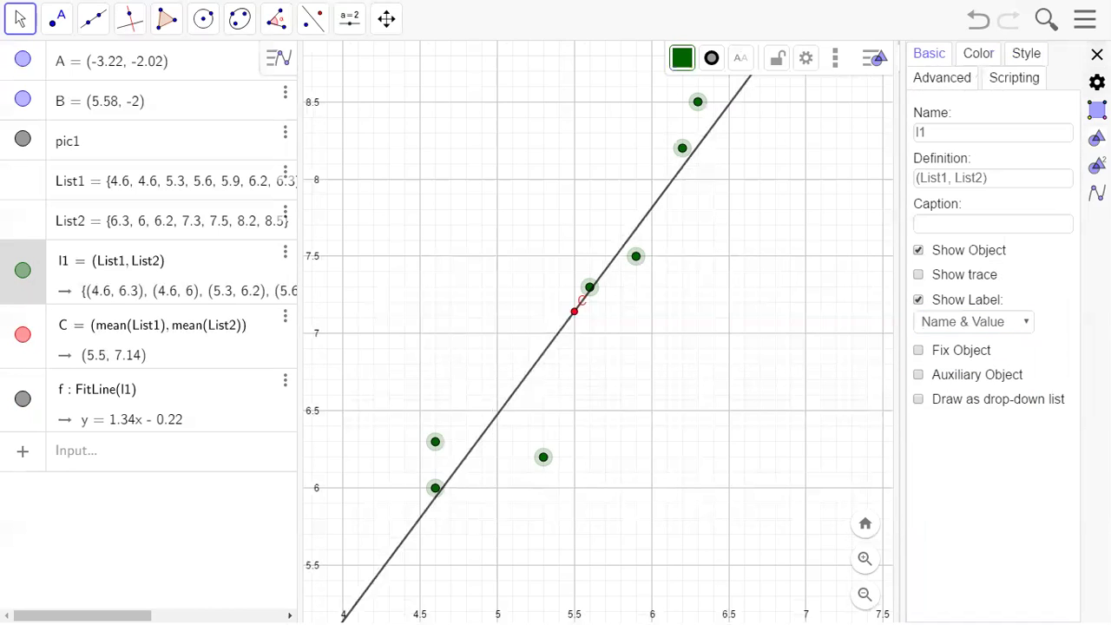
pyautogui.click(1097, 53)
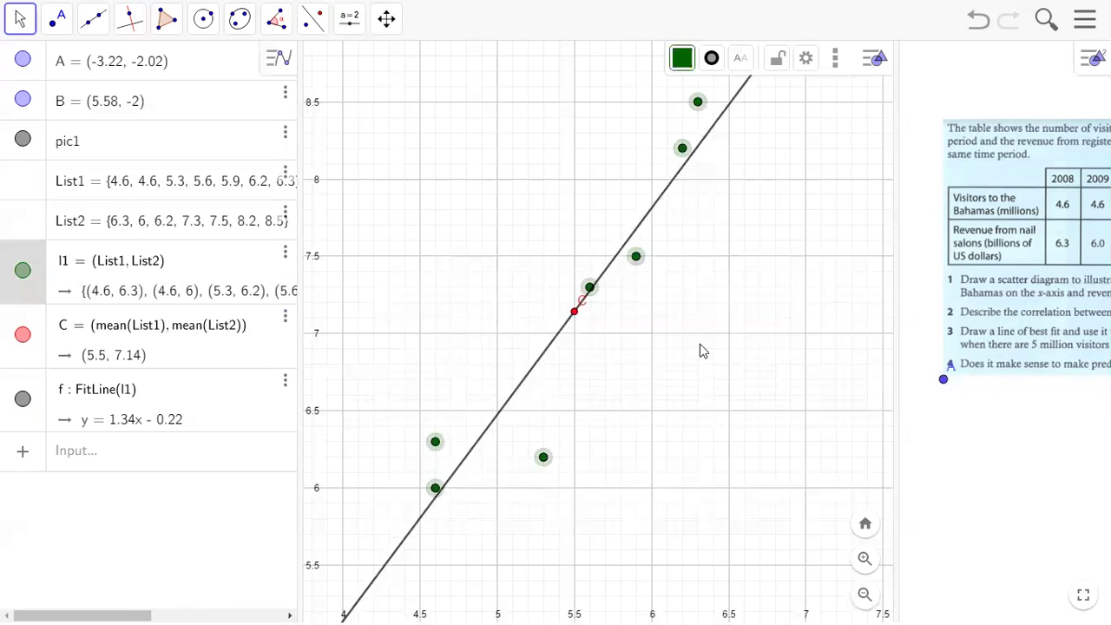